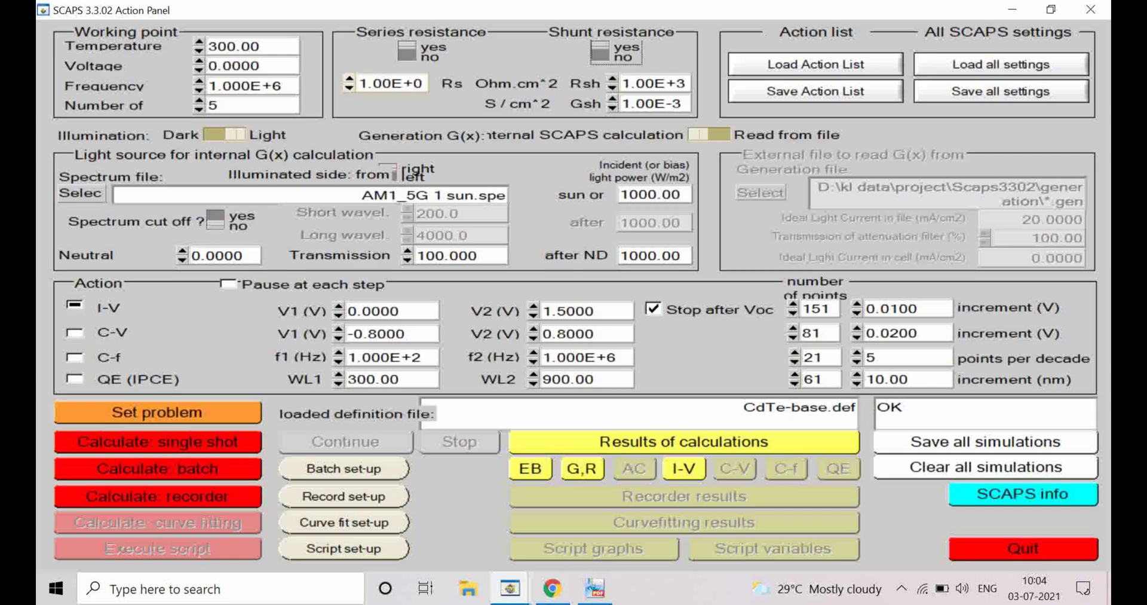
Review the CdTe-base problem definition, including its file name and internal reflection setting, and return to the action panel.
{"action": "left_click", "coordinate": [157, 412]}
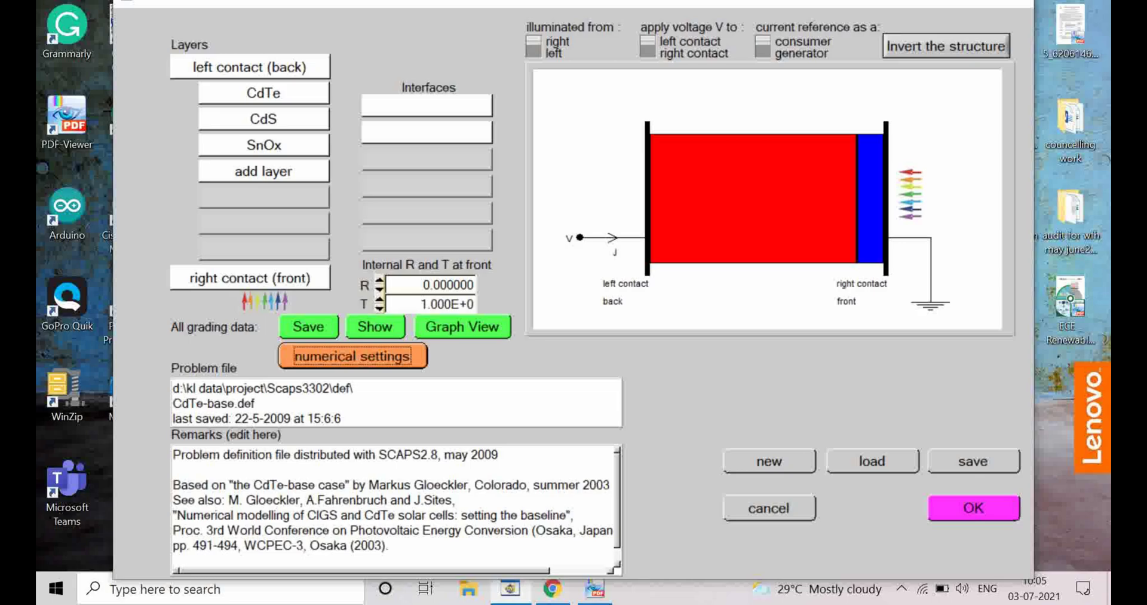
{"action": "left_click_drag", "start_coordinate": [173, 404], "coordinate": [233, 402]}
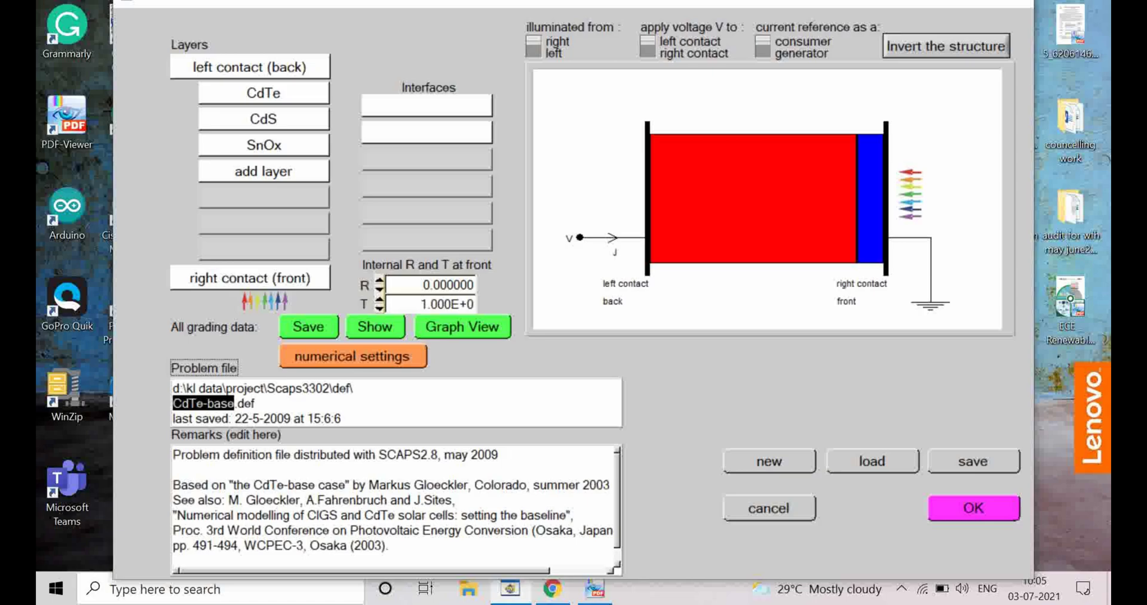
{"action": "left_click", "coordinate": [430, 284]}
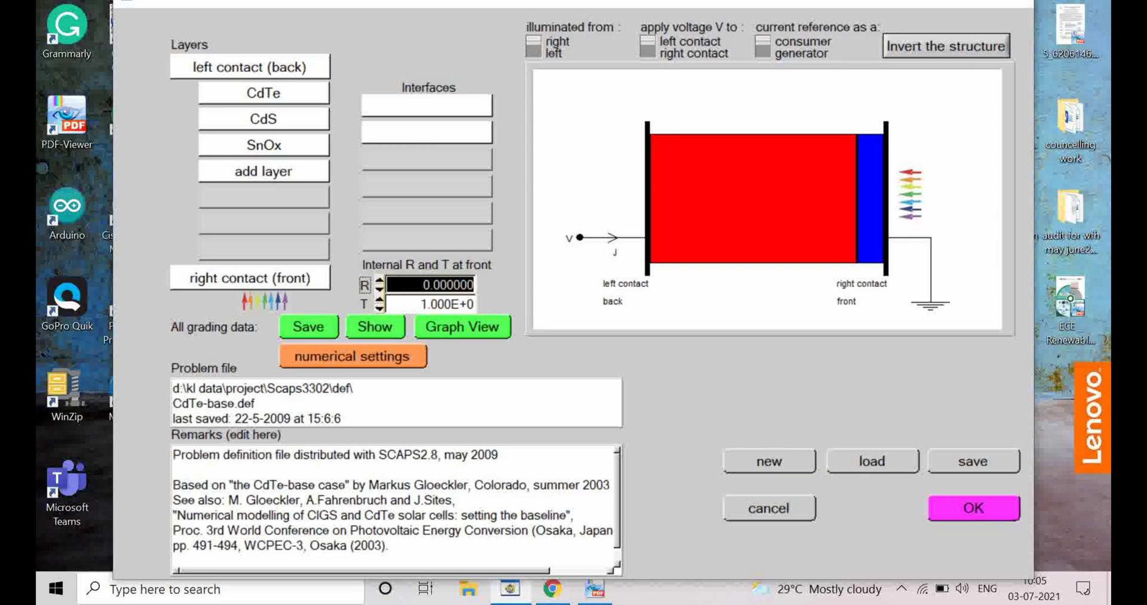
{"action": "left_click", "coordinate": [422, 284]}
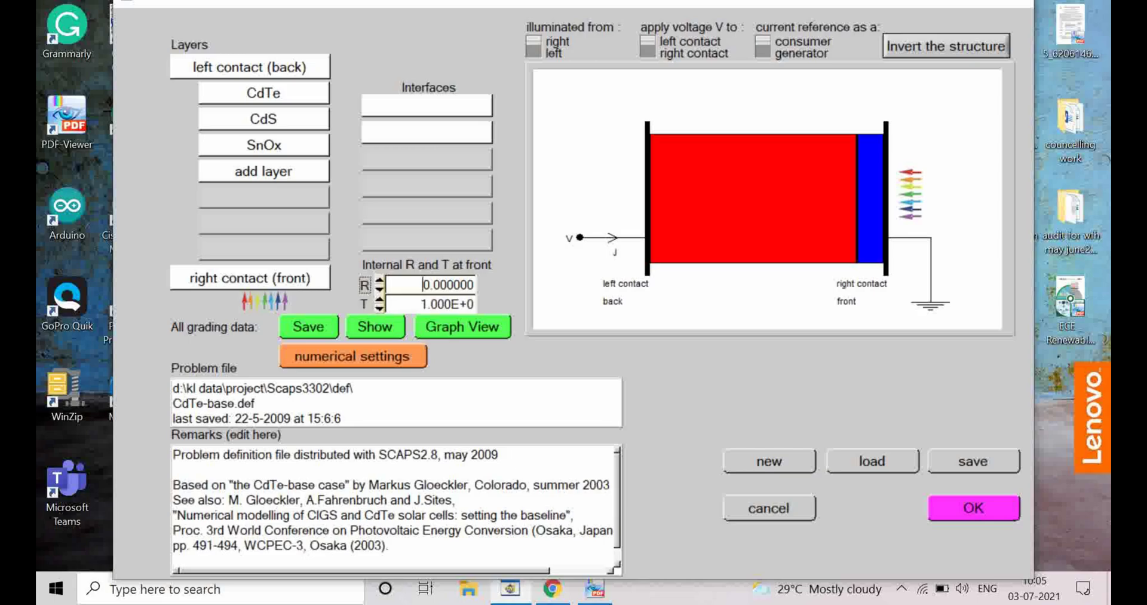
{"action": "left_click", "coordinate": [973, 508]}
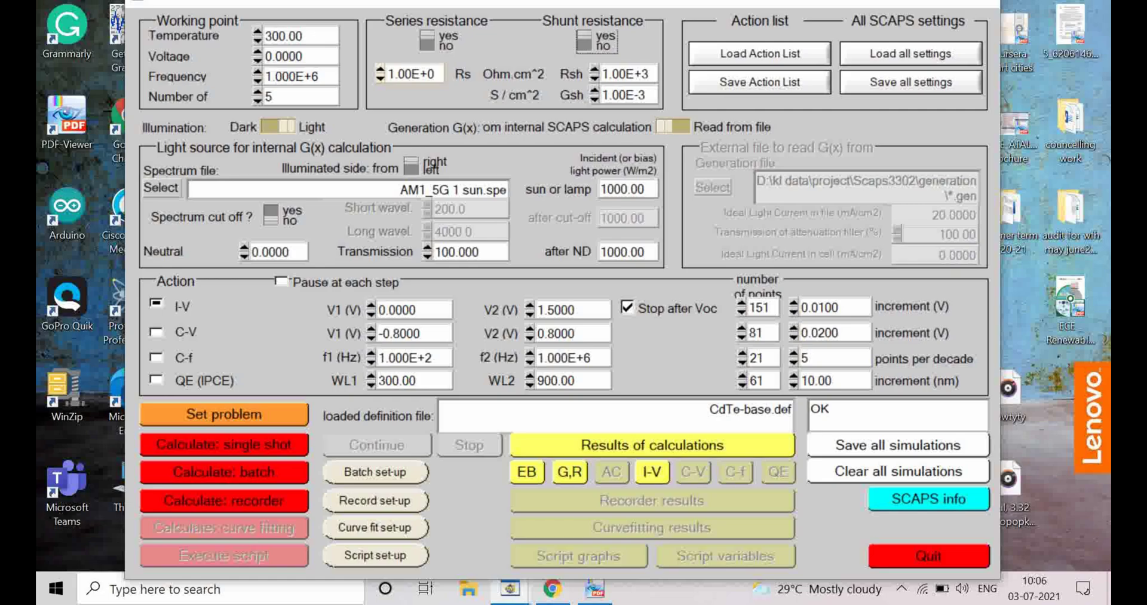
In the batch set-up, choose the thickness of the CdTe (L1) layer as the parameter to vary.
{"action": "left_click", "coordinate": [375, 472]}
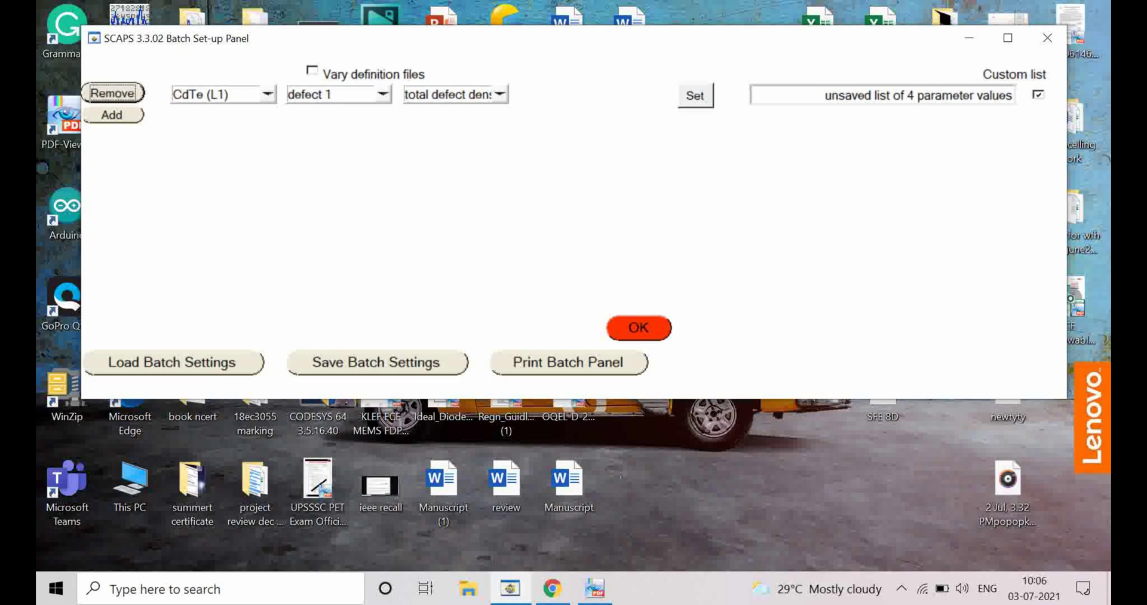
{"action": "left_click", "coordinate": [267, 93]}
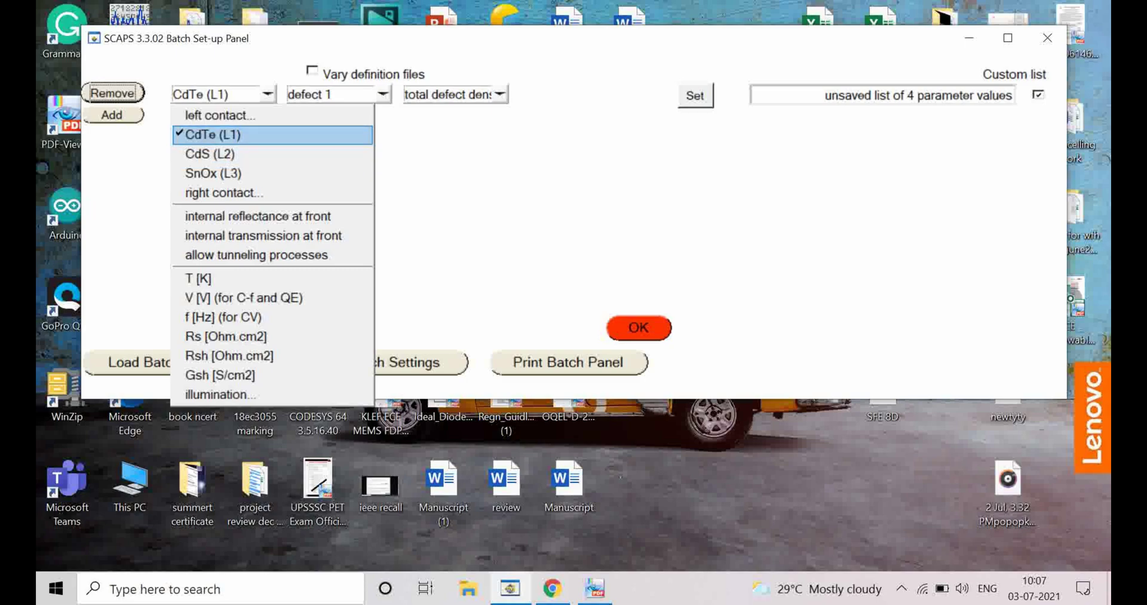
{"action": "left_click", "coordinate": [213, 135]}
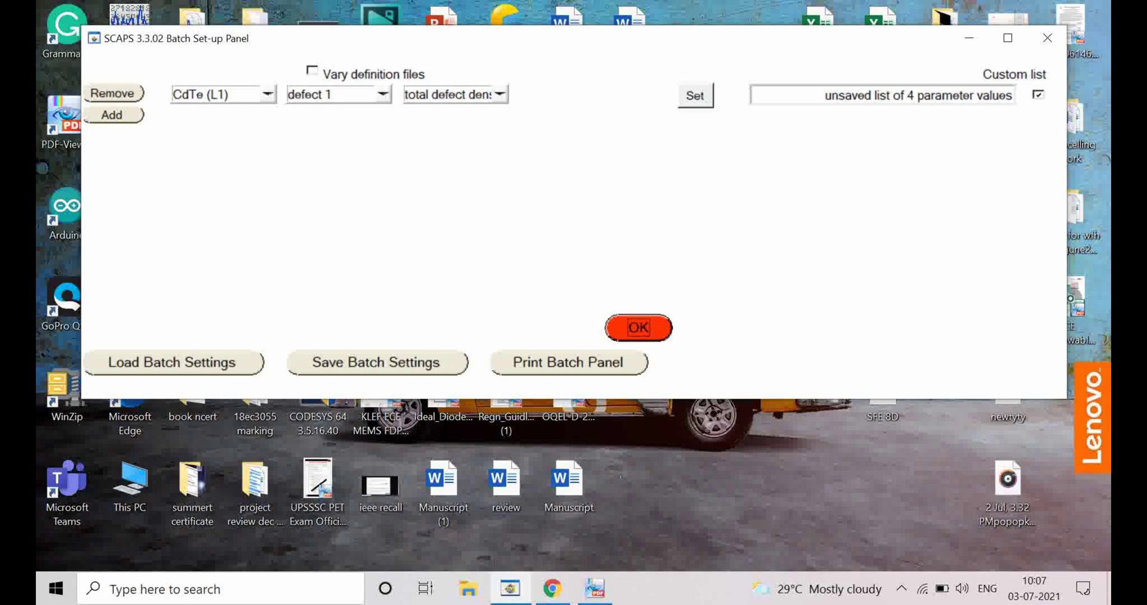
{"action": "left_click", "coordinate": [382, 94]}
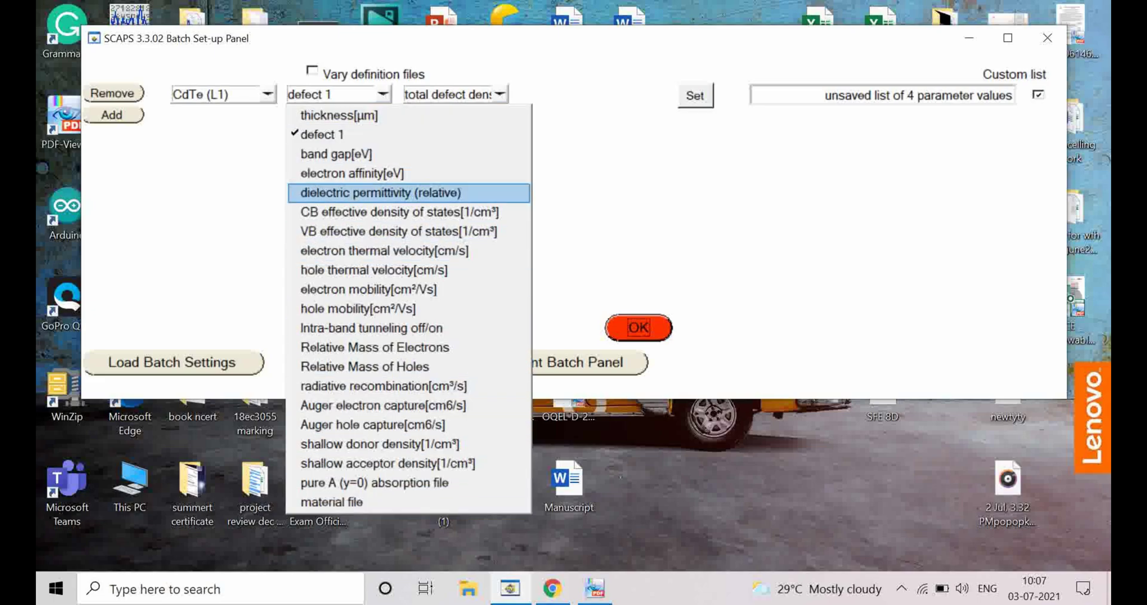
{"action": "left_click", "coordinate": [339, 116]}
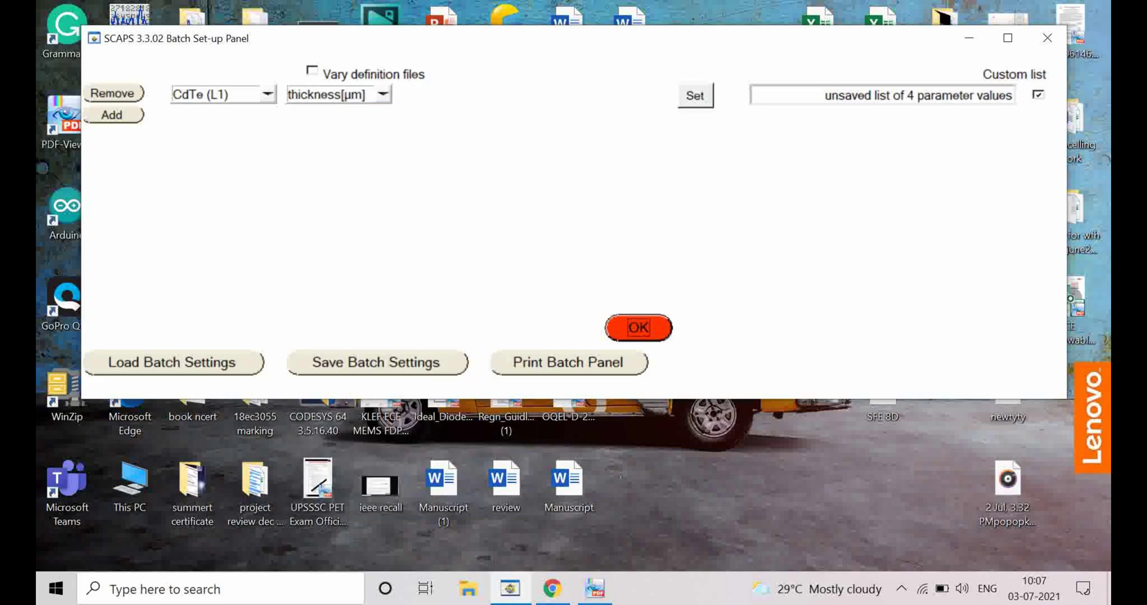
Examine the parameters available for batch variation of the CdTe layer, keeping thickness selected.
{"action": "left_click", "coordinate": [383, 94]}
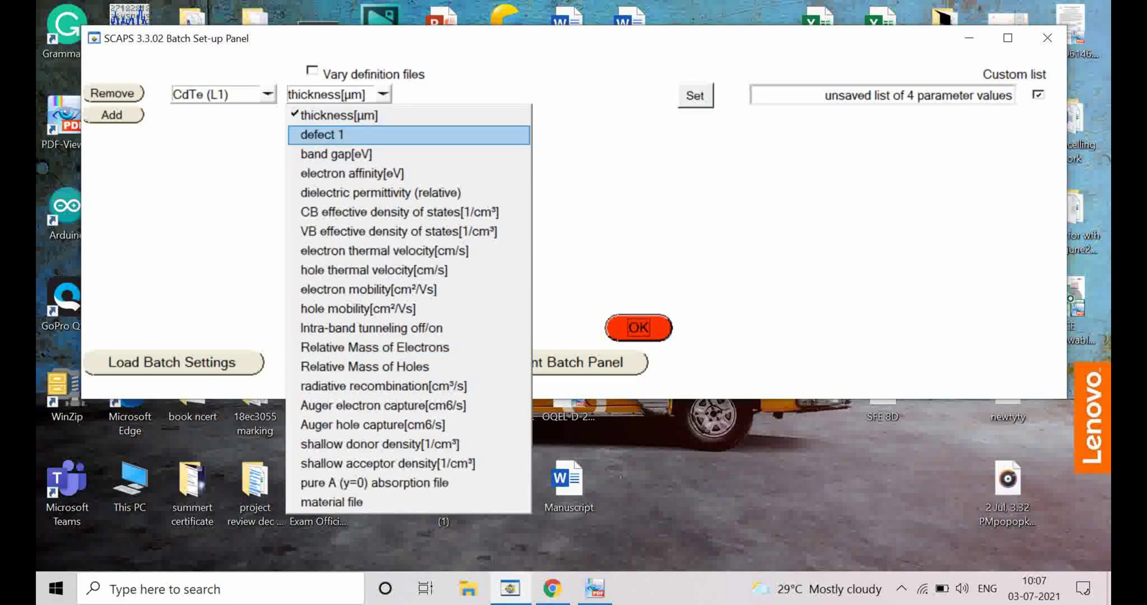
{"action": "key", "text": "Down"}
{"action": "key", "text": "Down"}
{"action": "key", "text": "Down"}
{"action": "key", "text": "Down"}
{"action": "key", "text": "Down"}
{"action": "key", "text": "Down"}
{"action": "key", "text": "Down"}
{"action": "key", "text": "Down"}
{"action": "key", "text": "Down"}
{"action": "key", "text": "Down"}
{"action": "key", "text": "Down"}
{"action": "key", "text": "Down"}
{"action": "key", "text": "Down"}
{"action": "key", "text": "Down"}
{"action": "key", "text": "Down"}
{"action": "key", "text": "Down"}
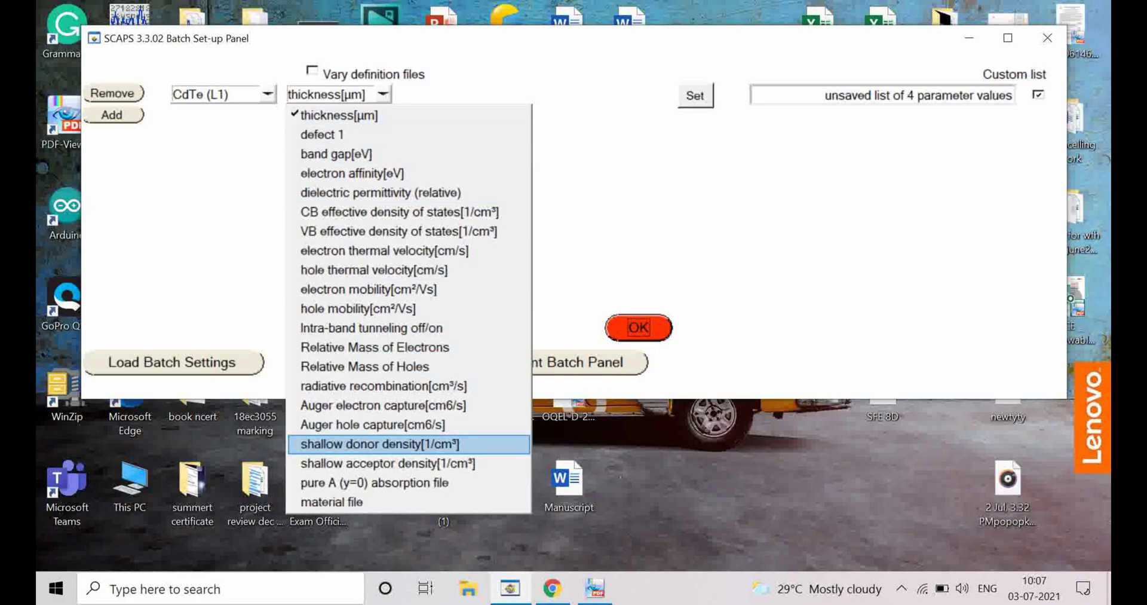
{"action": "key", "text": "Down"}
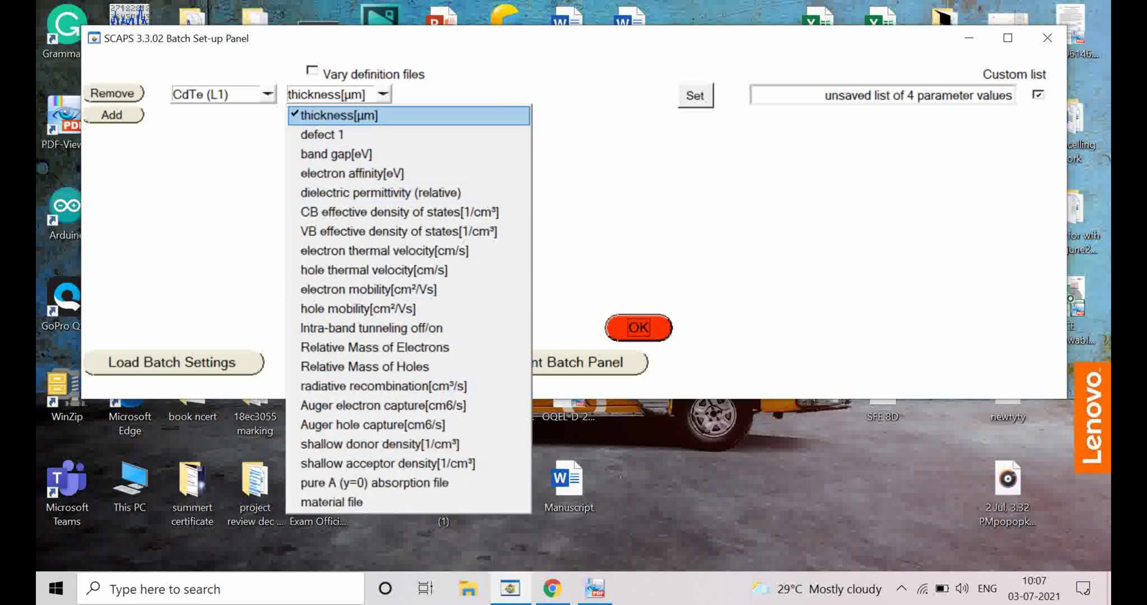
{"action": "left_click", "coordinate": [358, 115]}
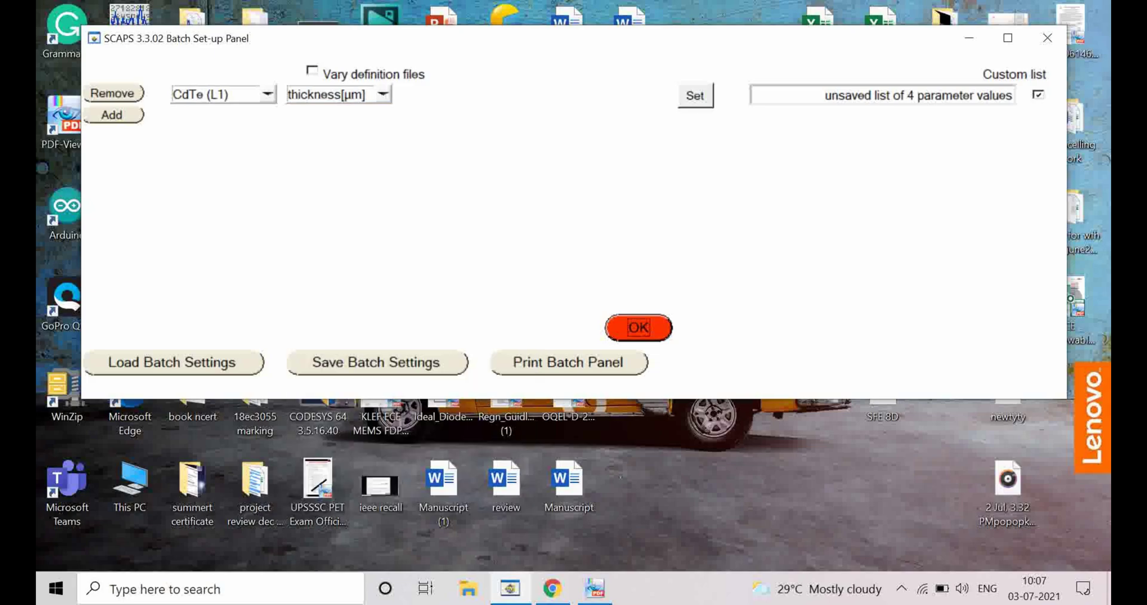
Replace the batch value list for CdTe thickness with 0.01, 0.1, 1, 2 and 5 µm and accept the batch settings.
{"action": "left_click", "coordinate": [695, 95]}
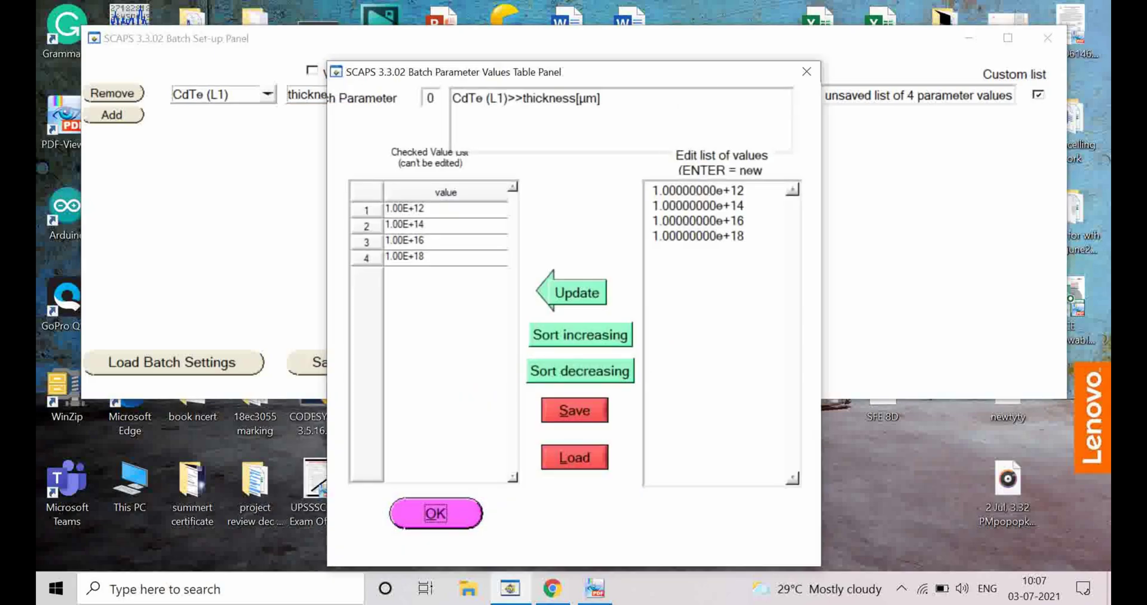
{"action": "key", "text": "Tab"}
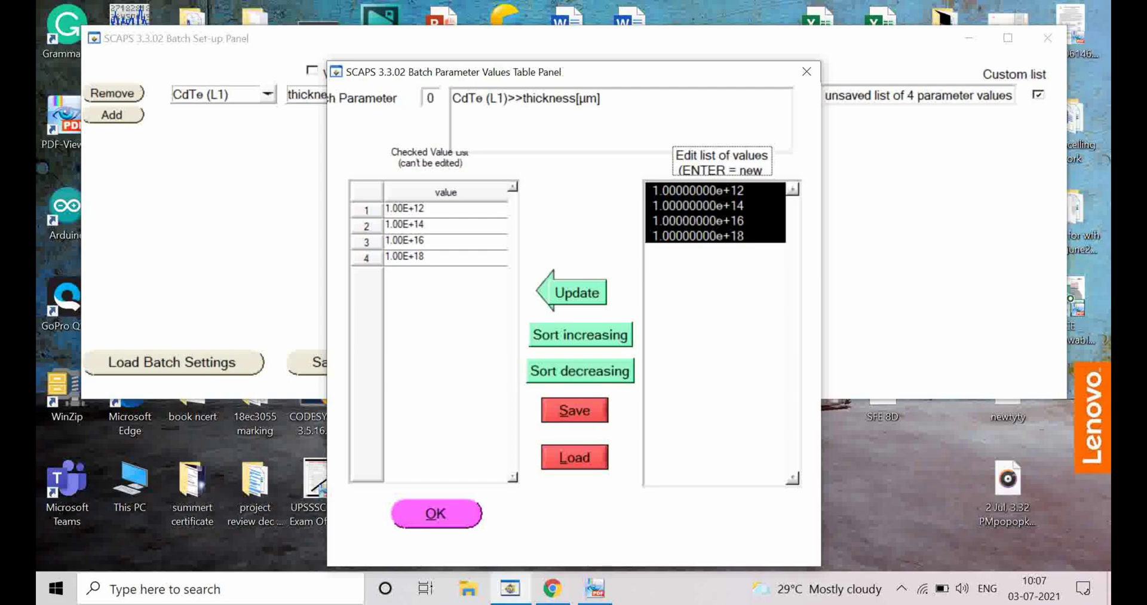
{"action": "key", "text": "BackSpace"}
{"action": "type", "text": ".01"}
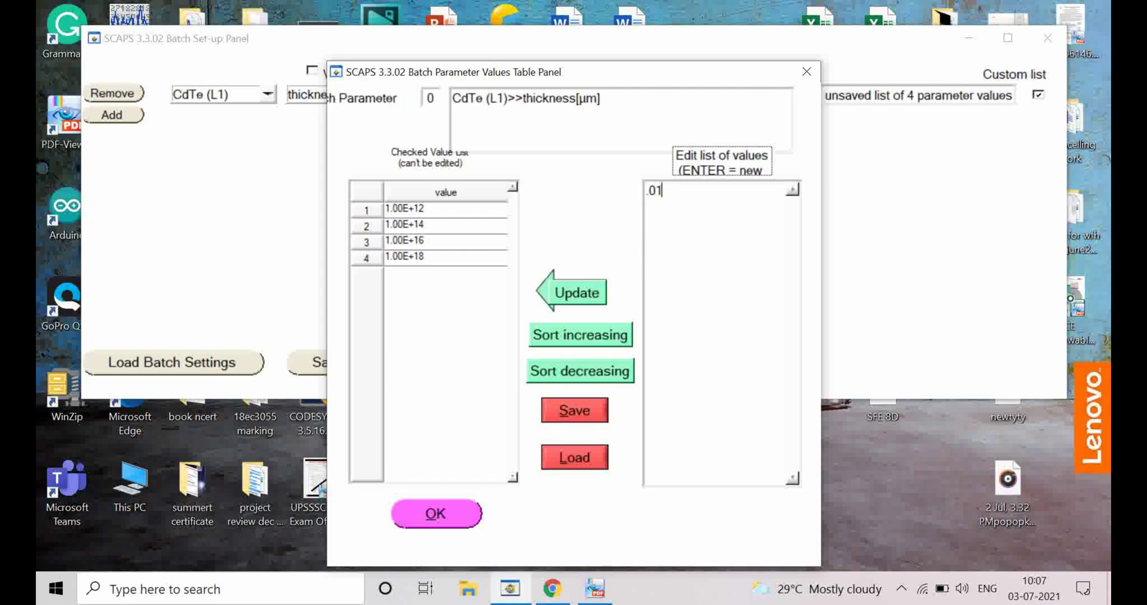
{"action": "key", "text": "Return"}
{"action": "type", "text": ".1"}
{"action": "key", "text": "Return"}
{"action": "type", "text": "1 "}
{"action": "type", "text": "2 "}
{"action": "type", "text": "5"}
{"action": "left_click", "coordinate": [577, 292]}
{"action": "left_click_drag", "start_coordinate": [597, 98], "coordinate": [579, 98]}
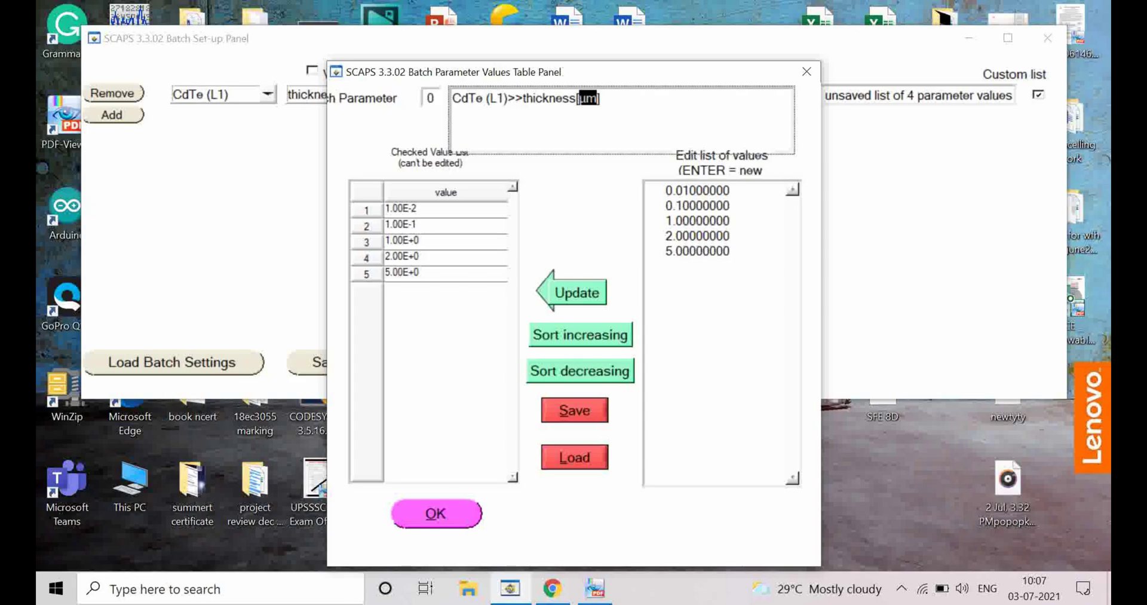
{"action": "left_click", "coordinate": [436, 513]}
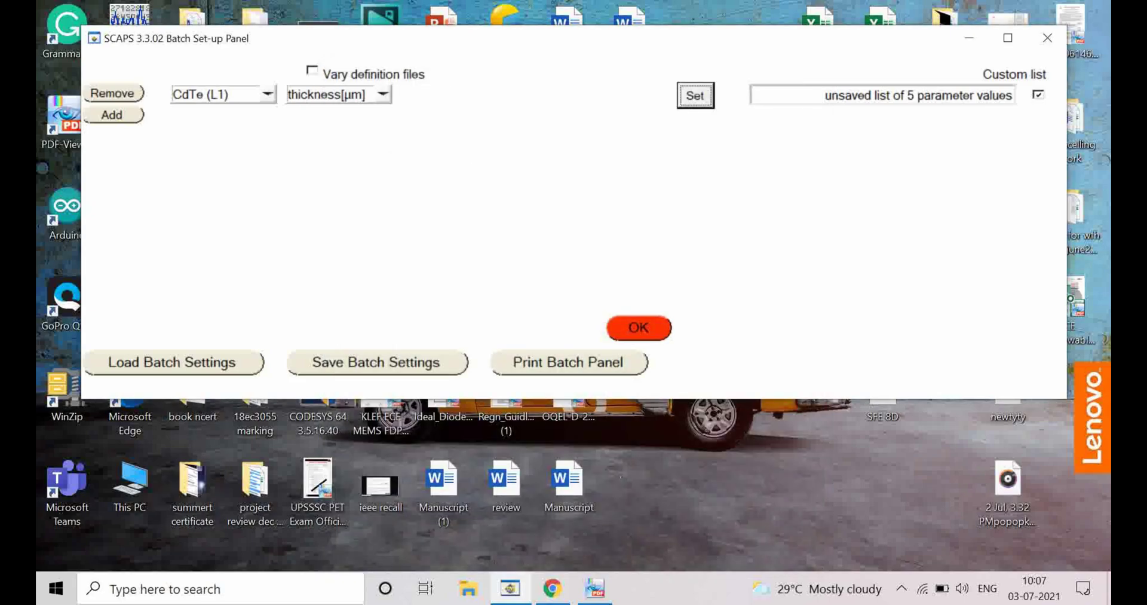
{"action": "left_click", "coordinate": [639, 327]}
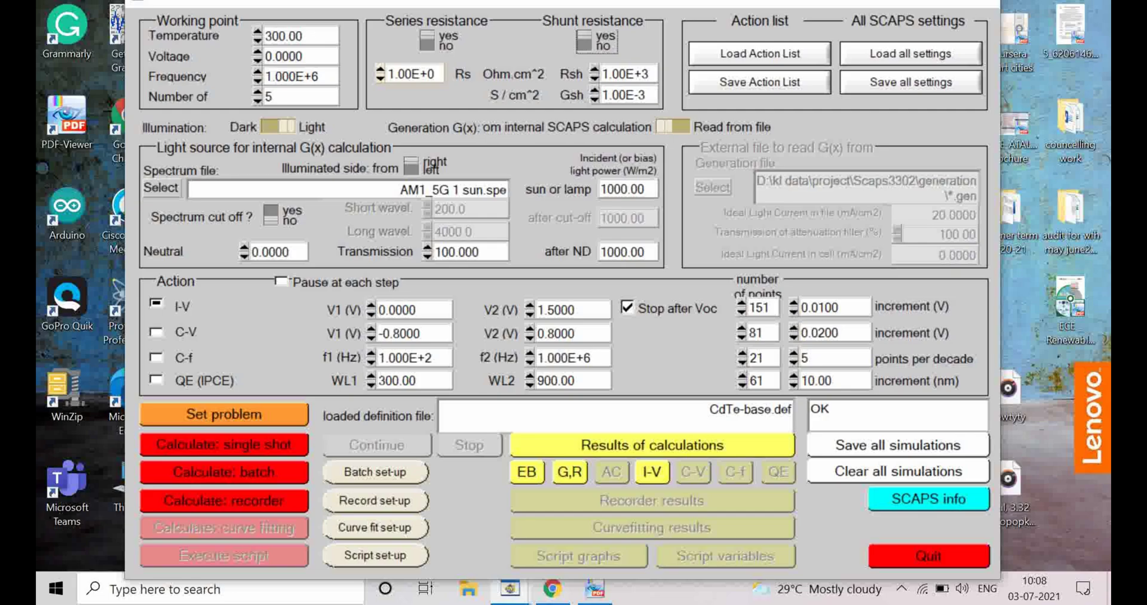
Open the record set-up and review the recordable properties under IV characteristics and General properties.
{"action": "left_click", "coordinate": [375, 500]}
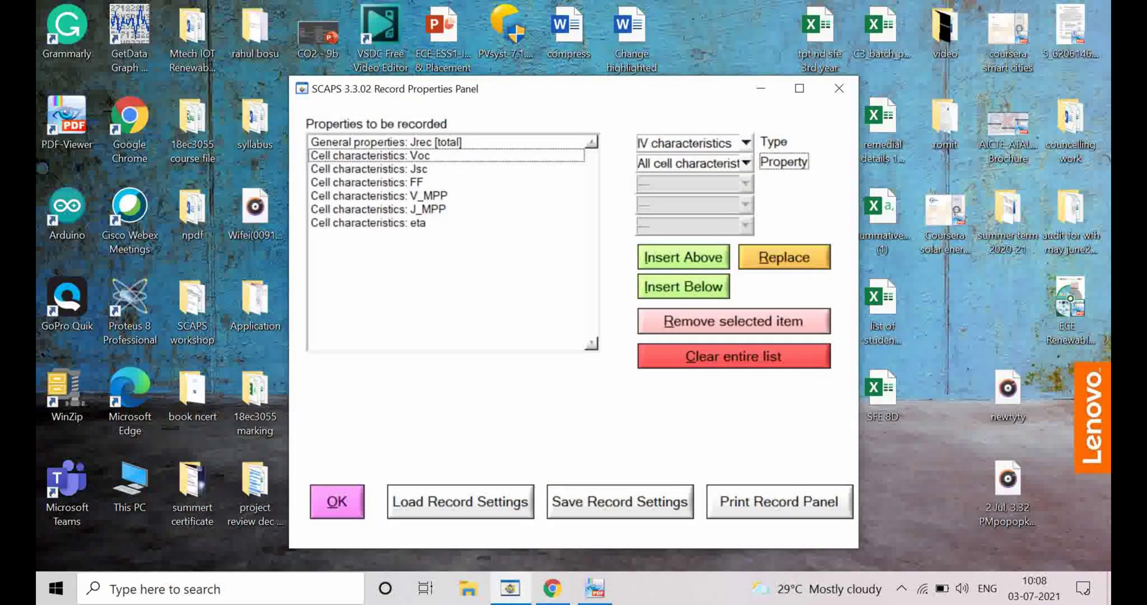
{"action": "left_click", "coordinate": [746, 143]}
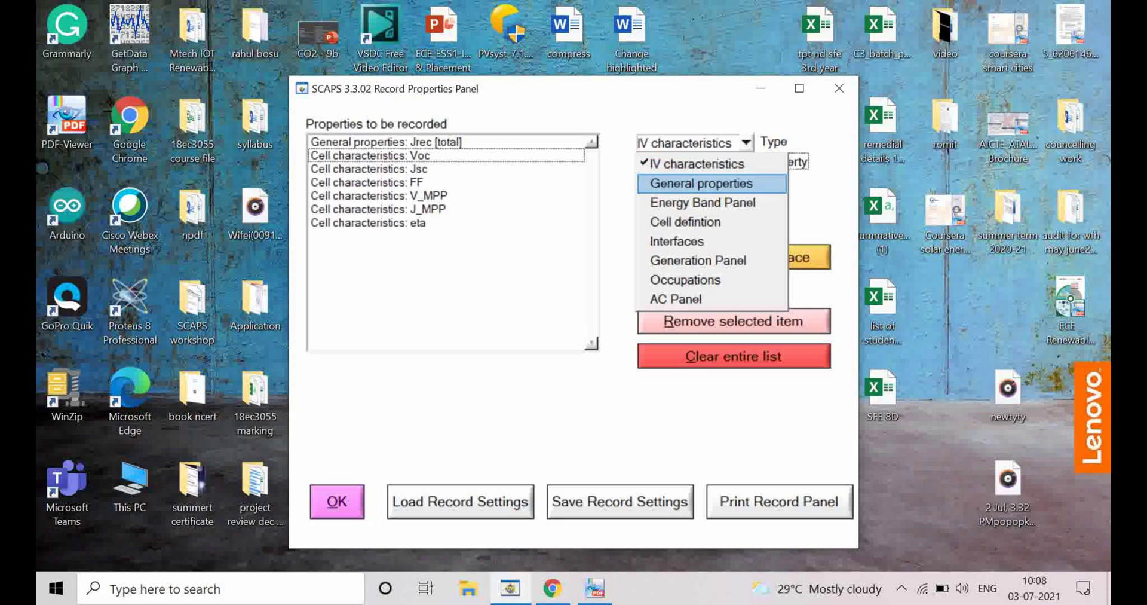
{"action": "left_click", "coordinate": [711, 163]}
{"action": "left_click", "coordinate": [747, 163]}
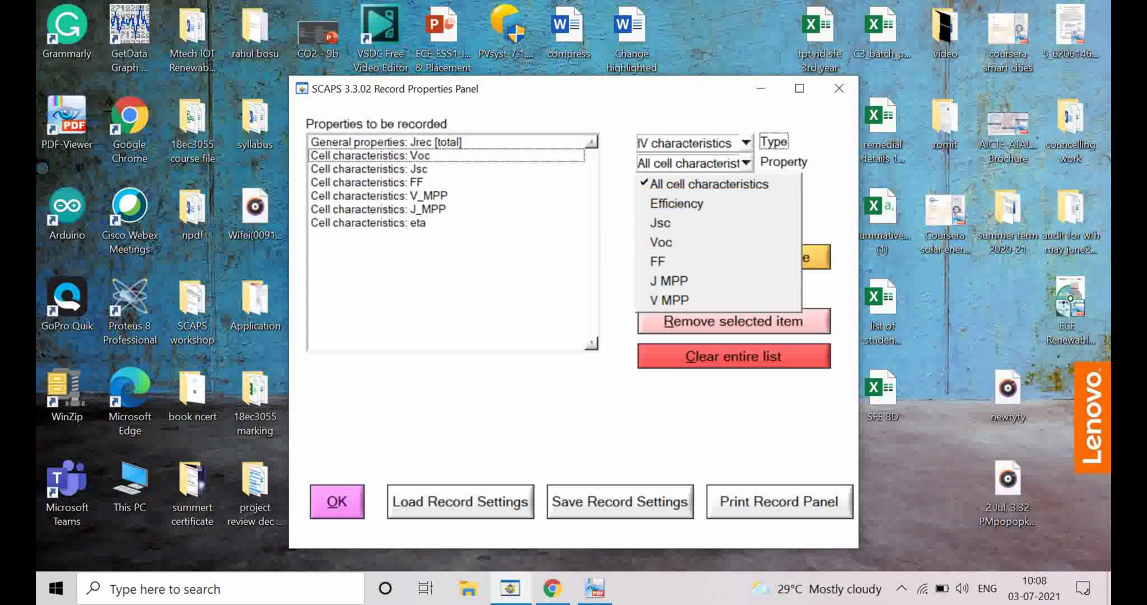
{"action": "key", "text": "Escape"}
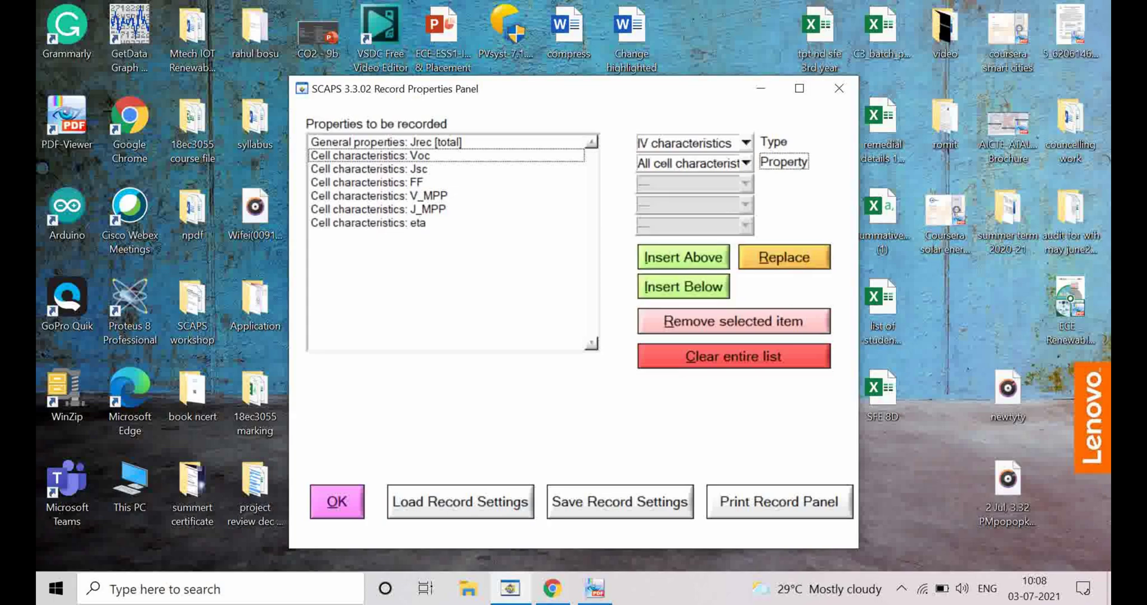
{"action": "left_click", "coordinate": [746, 142]}
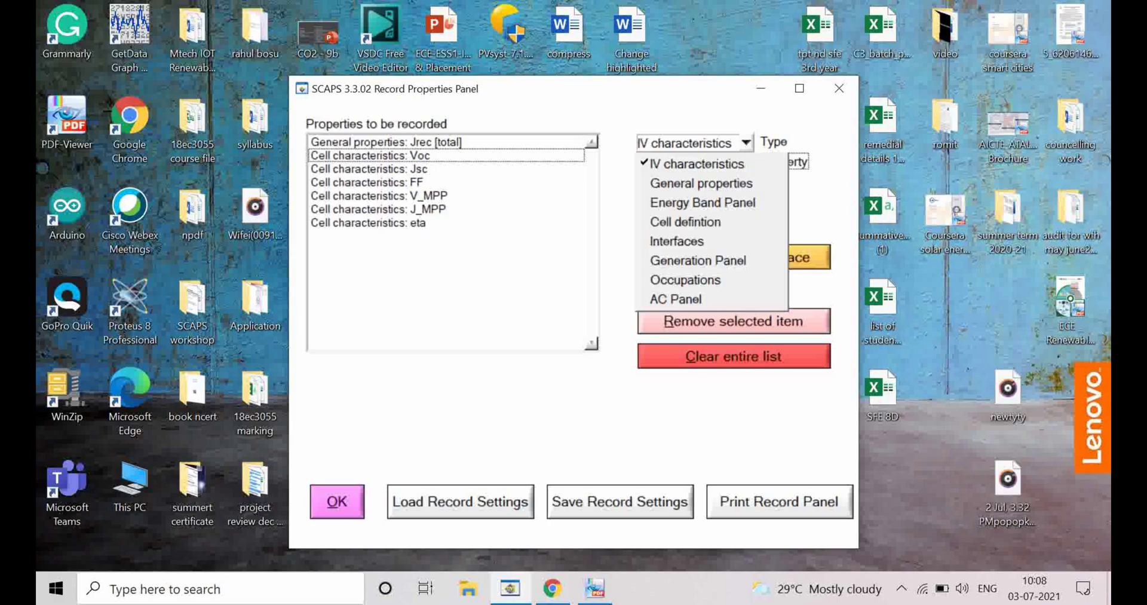
{"action": "left_click", "coordinate": [701, 183]}
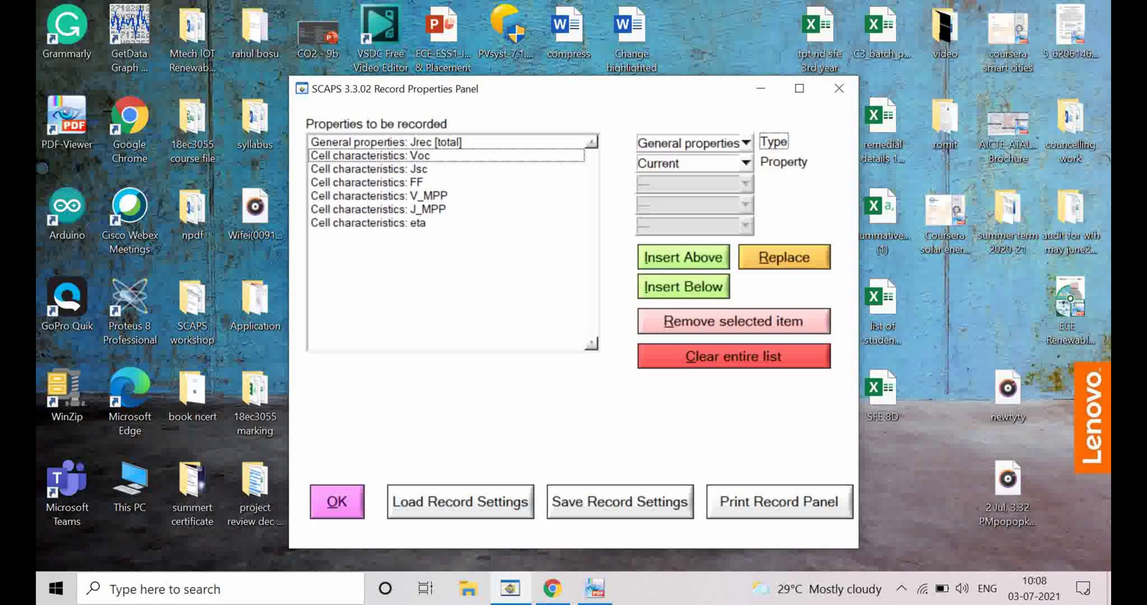
{"action": "left_click", "coordinate": [747, 164]}
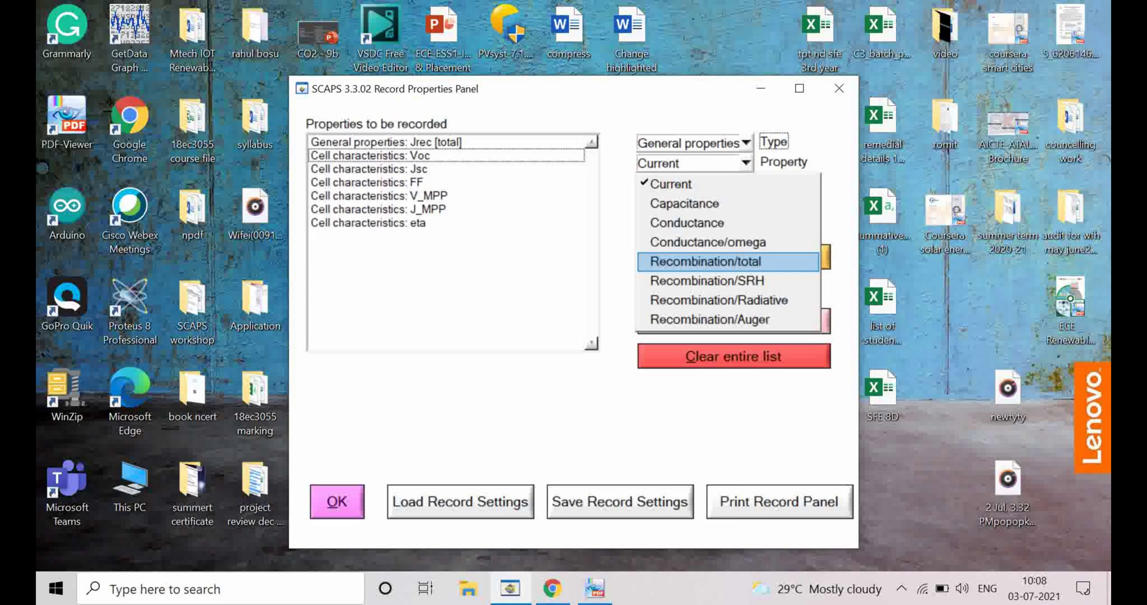
{"action": "key", "text": "Return"}
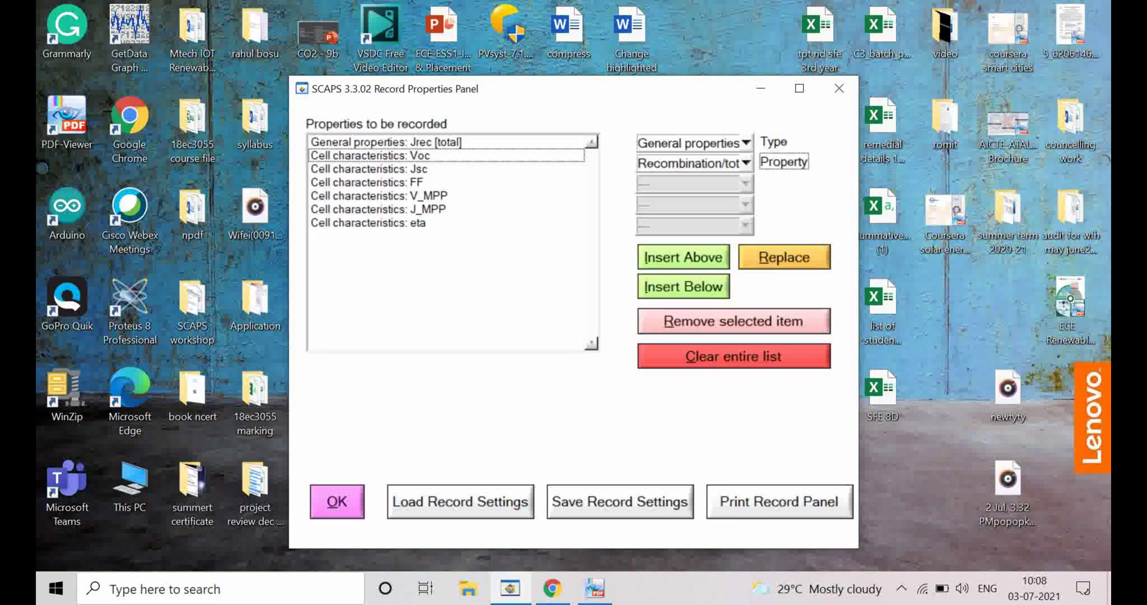
Examine the recordable generation and recombination properties offered by the Generation Panel type.
{"action": "left_click", "coordinate": [746, 143]}
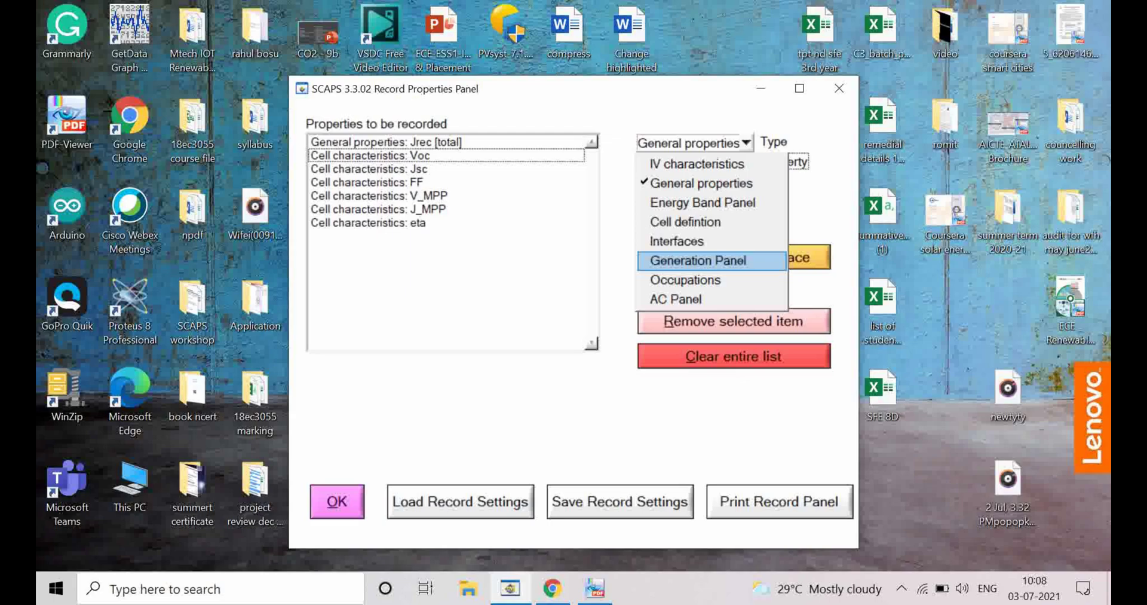
{"action": "key", "text": "Return"}
{"action": "left_click", "coordinate": [746, 163]}
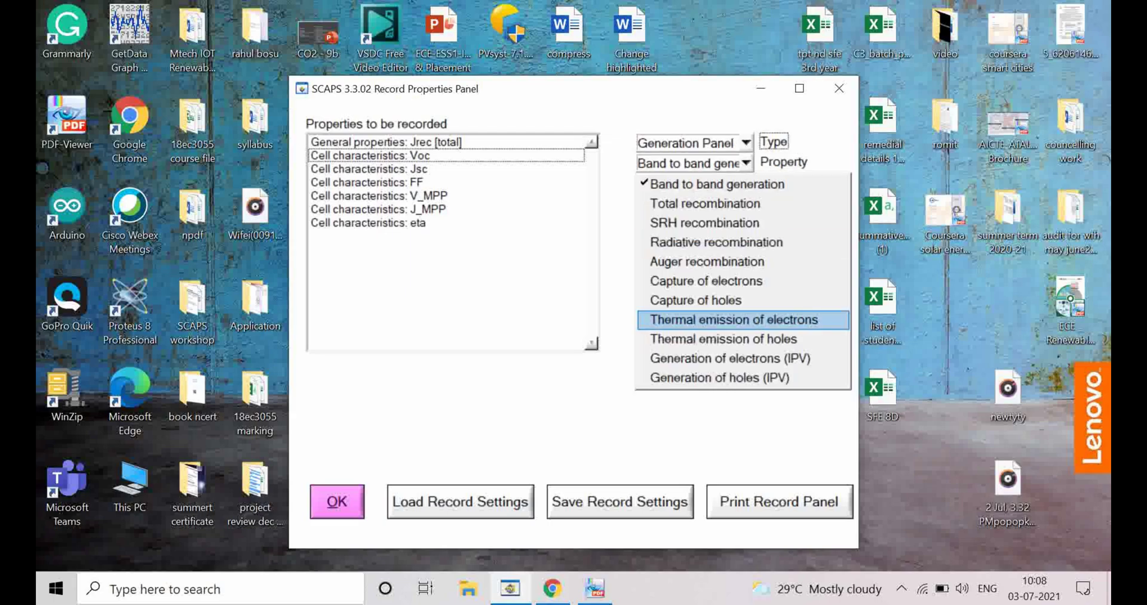
{"action": "key", "text": "Up"}
{"action": "key", "text": "Up"}
{"action": "key", "text": "Up"}
{"action": "key", "text": "Up"}
{"action": "key", "text": "Up"}
{"action": "key", "text": "Up"}
{"action": "key", "text": "Up"}
{"action": "key", "text": "Up"}
{"action": "key", "text": "Up"}
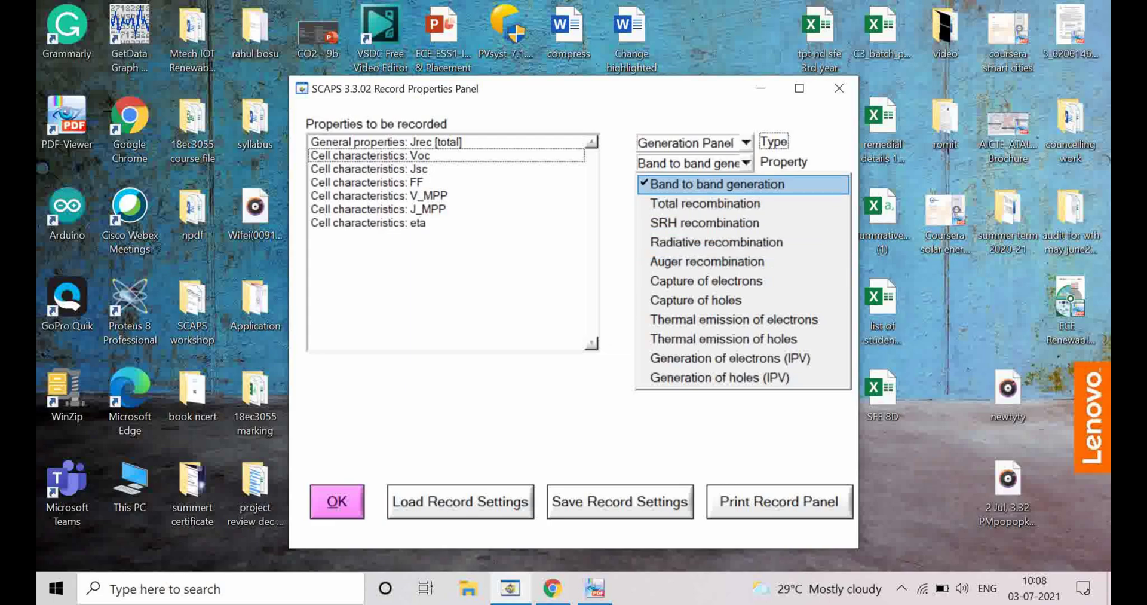
{"action": "key", "text": "Down"}
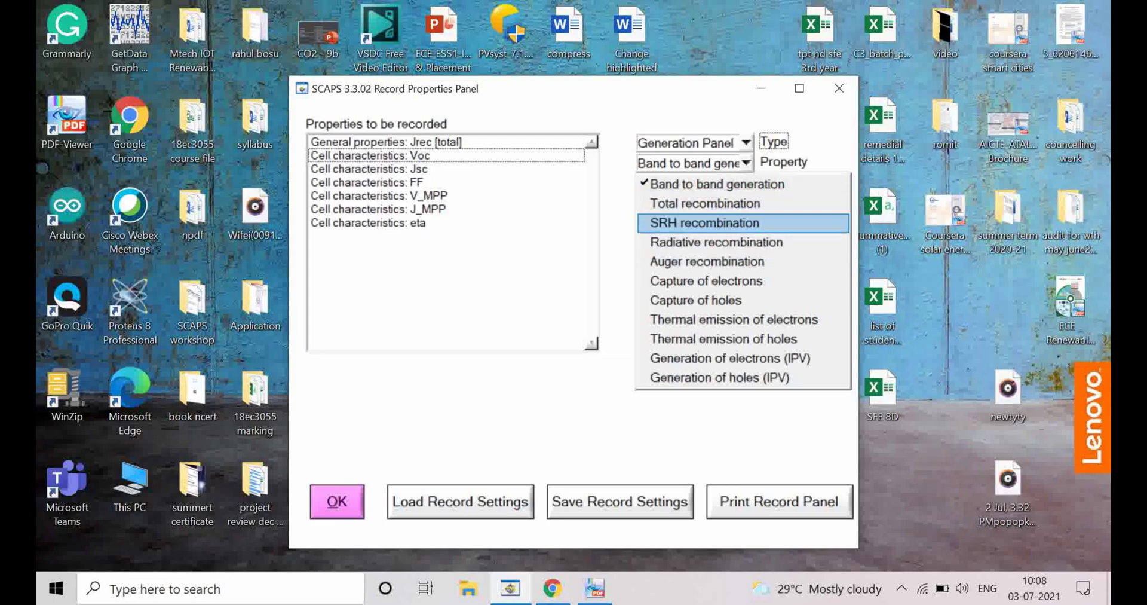
{"action": "left_click", "coordinate": [746, 143]}
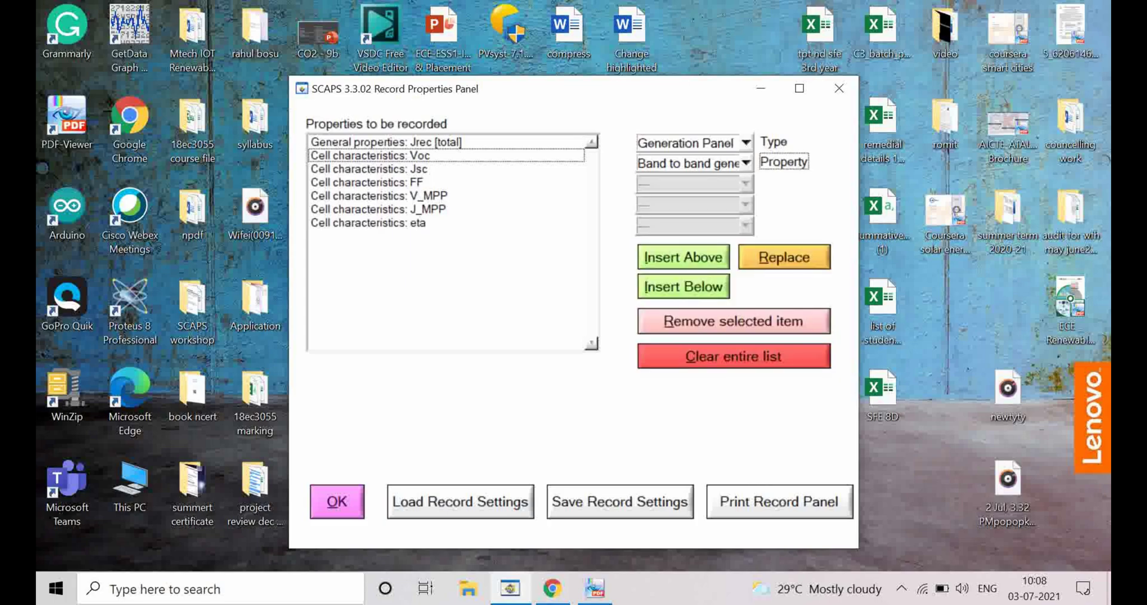
Examine the recordable properties offered under General properties, including the conductance and recombination options.
{"action": "left_click", "coordinate": [746, 143]}
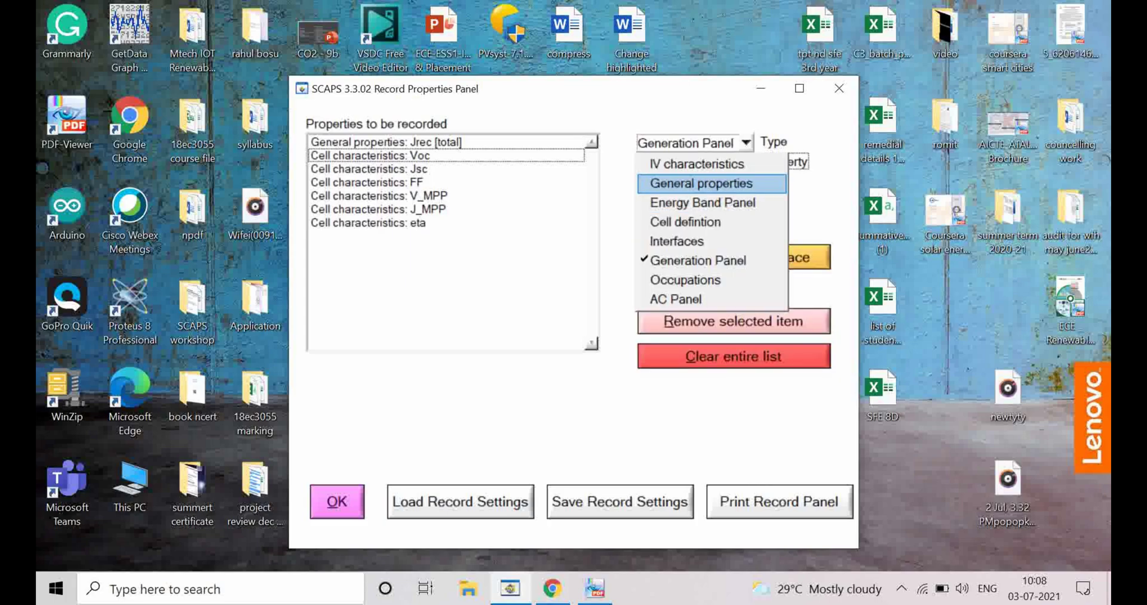
{"action": "left_click", "coordinate": [711, 183]}
{"action": "left_click", "coordinate": [746, 163]}
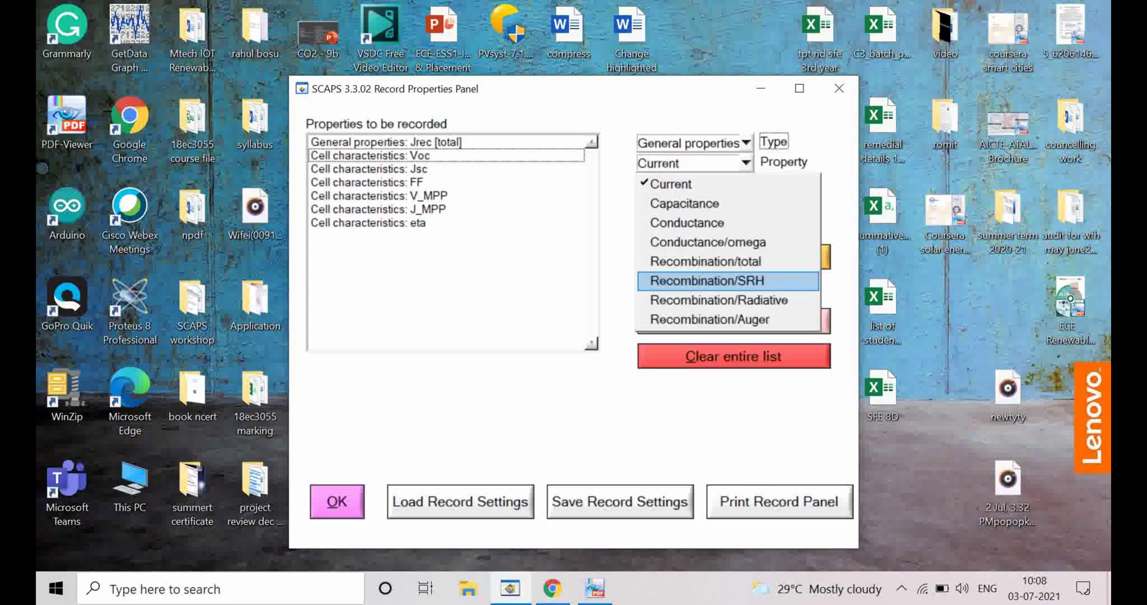
{"action": "key", "text": "Up"}
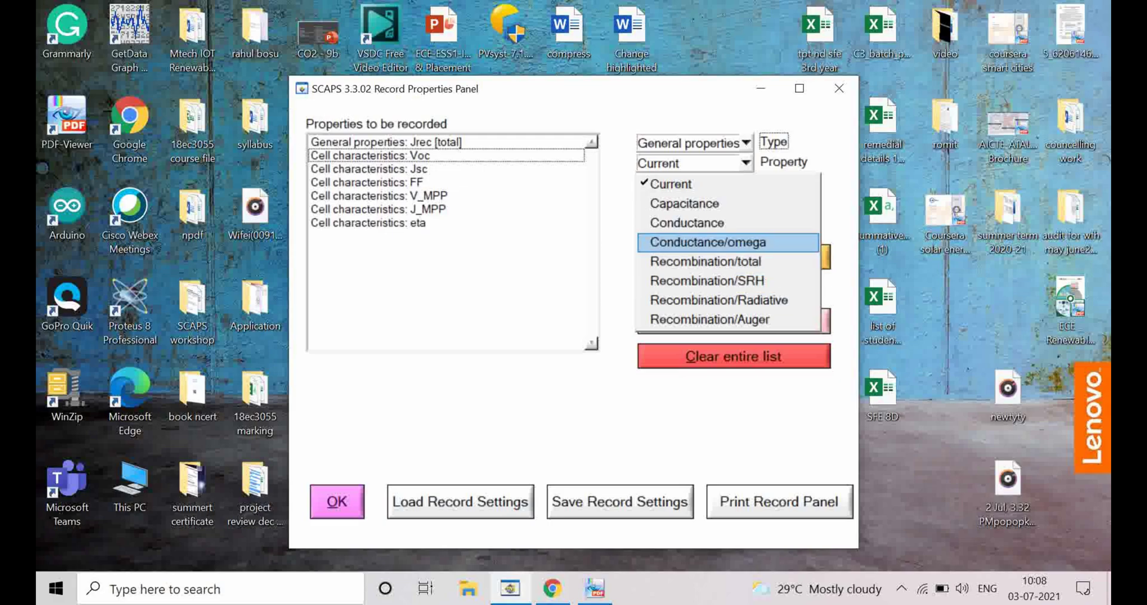
{"action": "key", "text": "Down"}
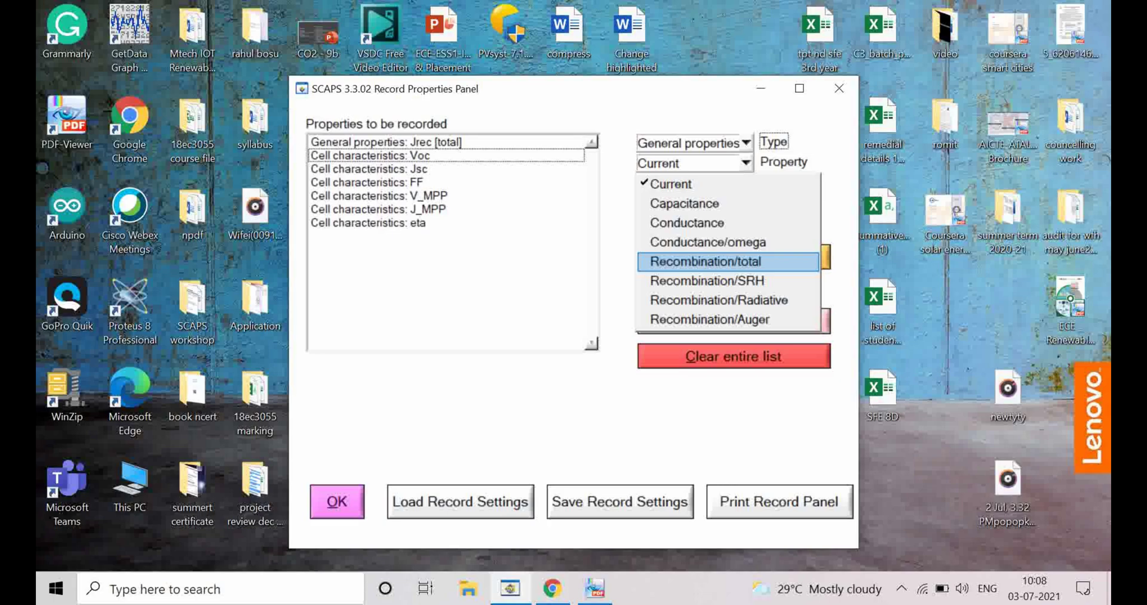
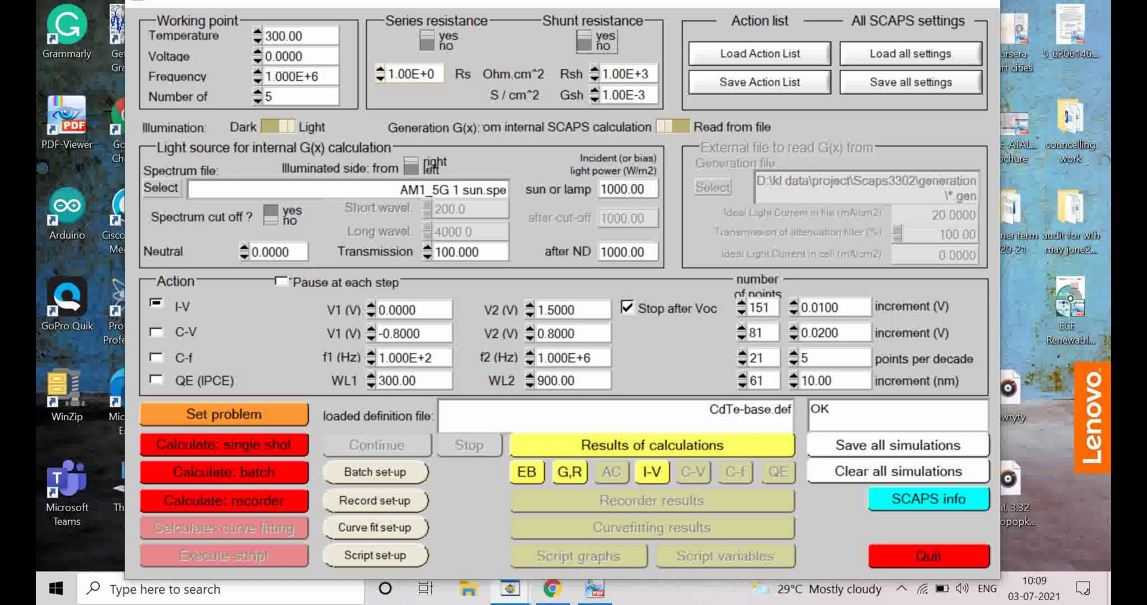
Run the recorder calculation for the CdTe thickness batch, open the recorder results and check which properties can be plotted.
{"action": "left_click", "coordinate": [224, 500]}
{"action": "key", "text": "Return"}
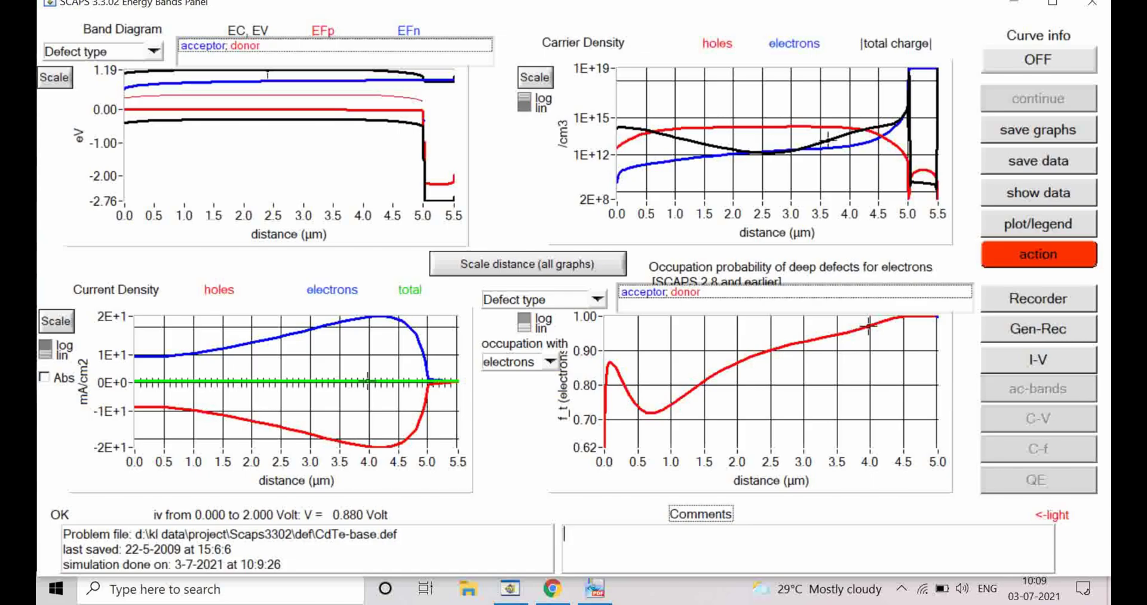
{"action": "left_click", "coordinate": [1038, 298]}
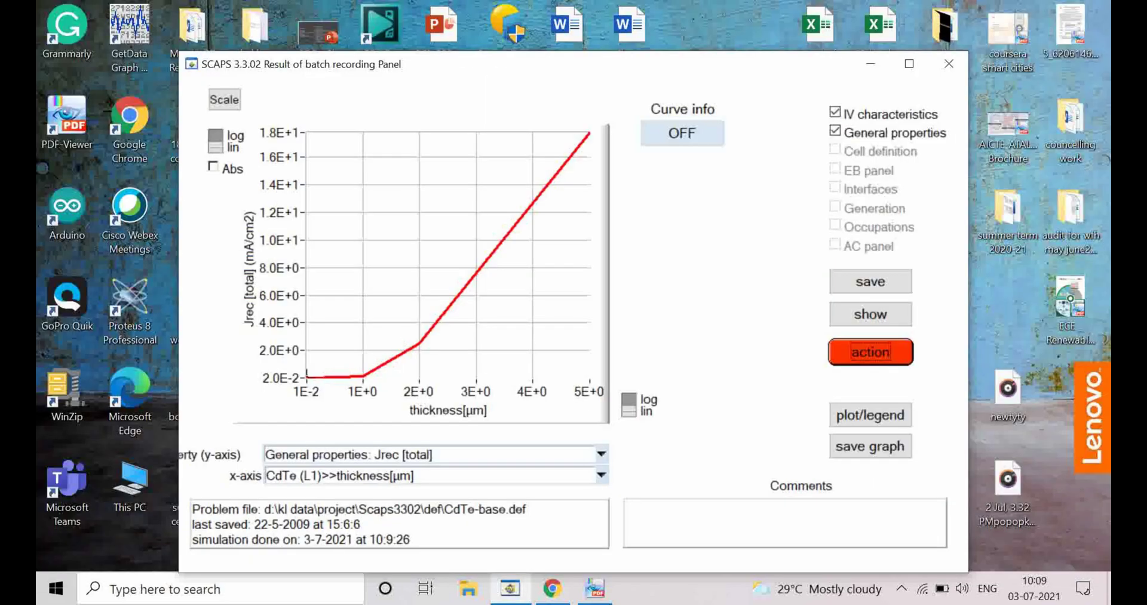
{"action": "left_click", "coordinate": [601, 454]}
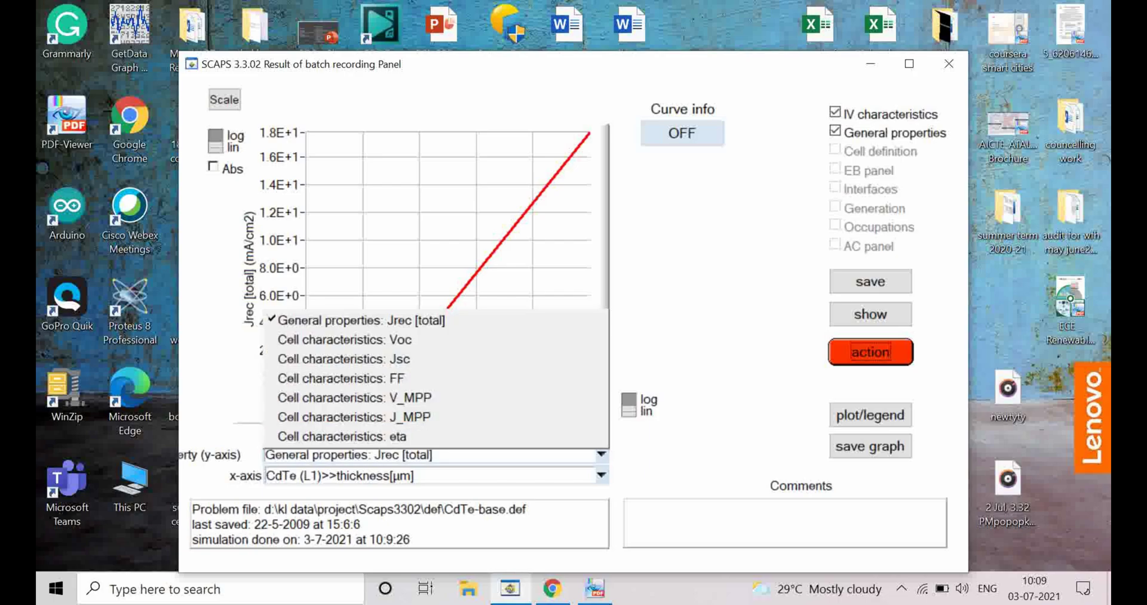
{"action": "key", "text": "Escape"}
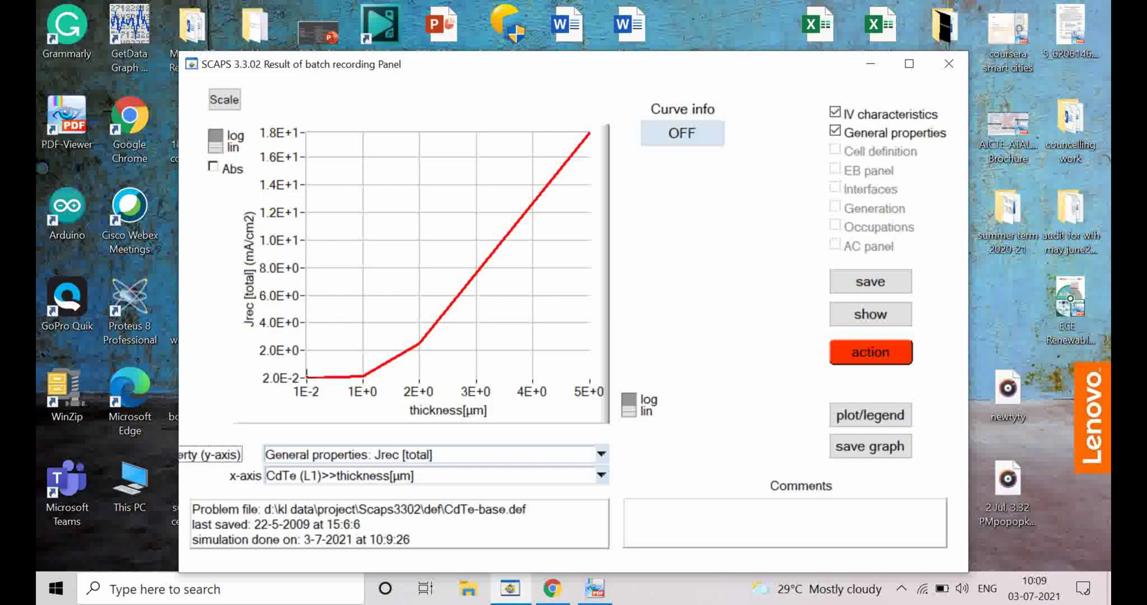
Plot the cell efficiency (eta) against CdTe thickness in the batch recording results.
{"action": "left_click", "coordinate": [601, 455]}
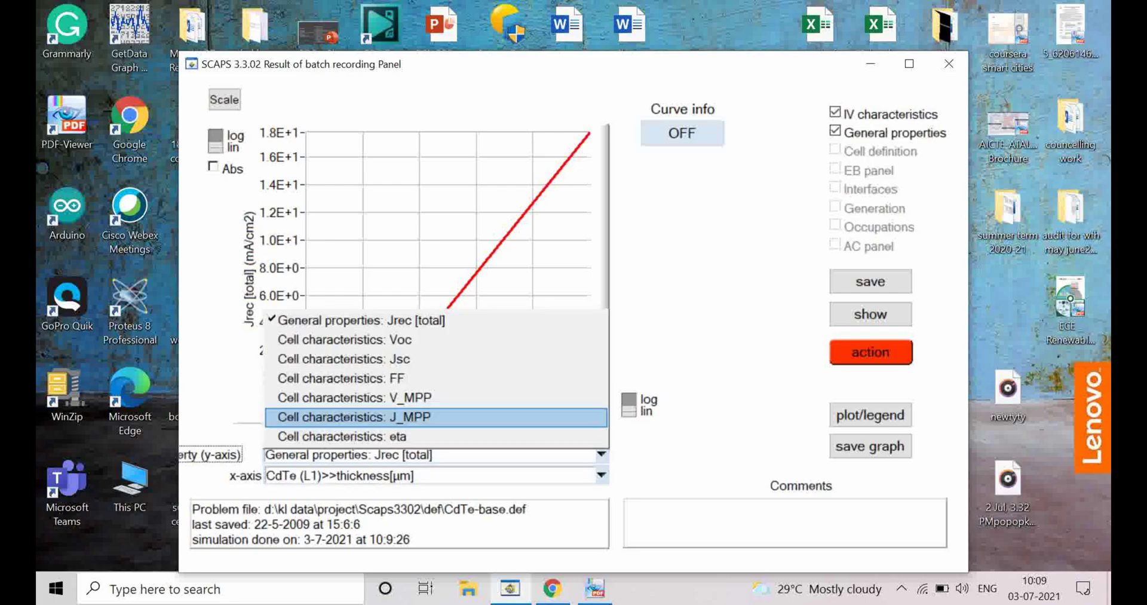
{"action": "key", "text": "Down"}
{"action": "key", "text": "Down"}
{"action": "key", "text": "Down"}
{"action": "key", "text": "Down"}
{"action": "key", "text": "Down"}
{"action": "key", "text": "Return"}
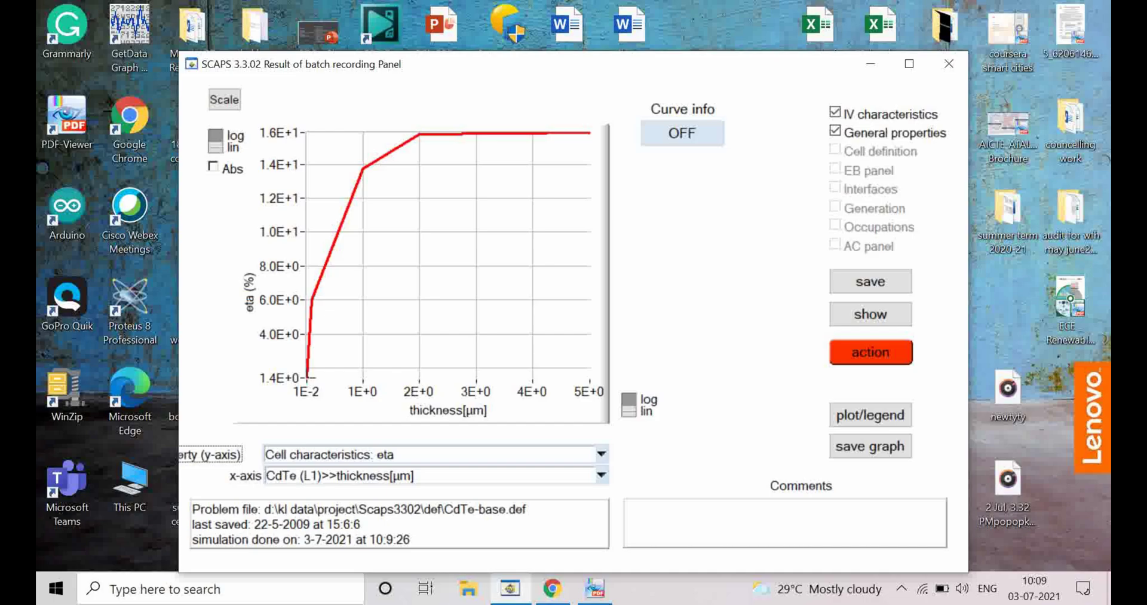
View the plots of Voc and FF against CdTe thickness.
{"action": "left_click", "coordinate": [601, 454]}
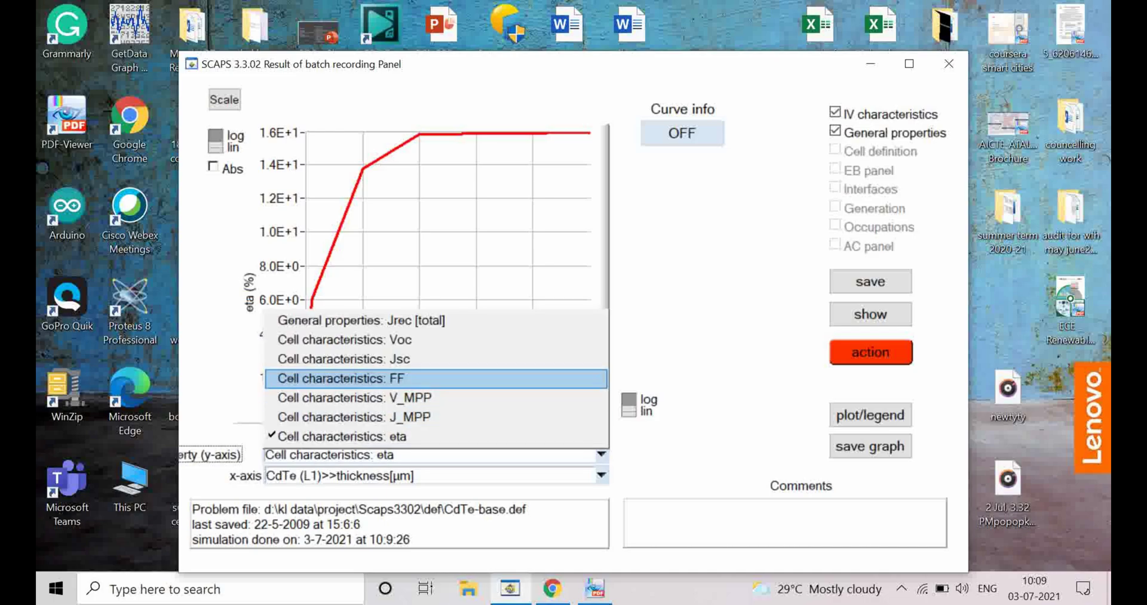
{"action": "key", "text": "Return"}
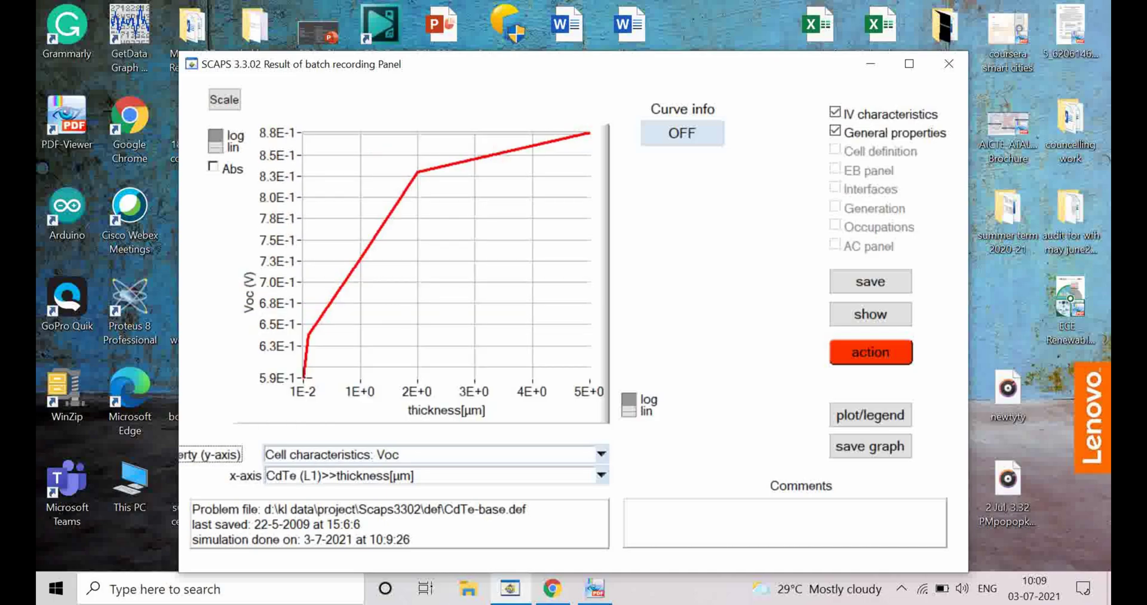
{"action": "key", "text": "alt+Down"}
{"action": "key", "text": "Down"}
{"action": "key", "text": "Down"}
{"action": "key", "text": "Return"}
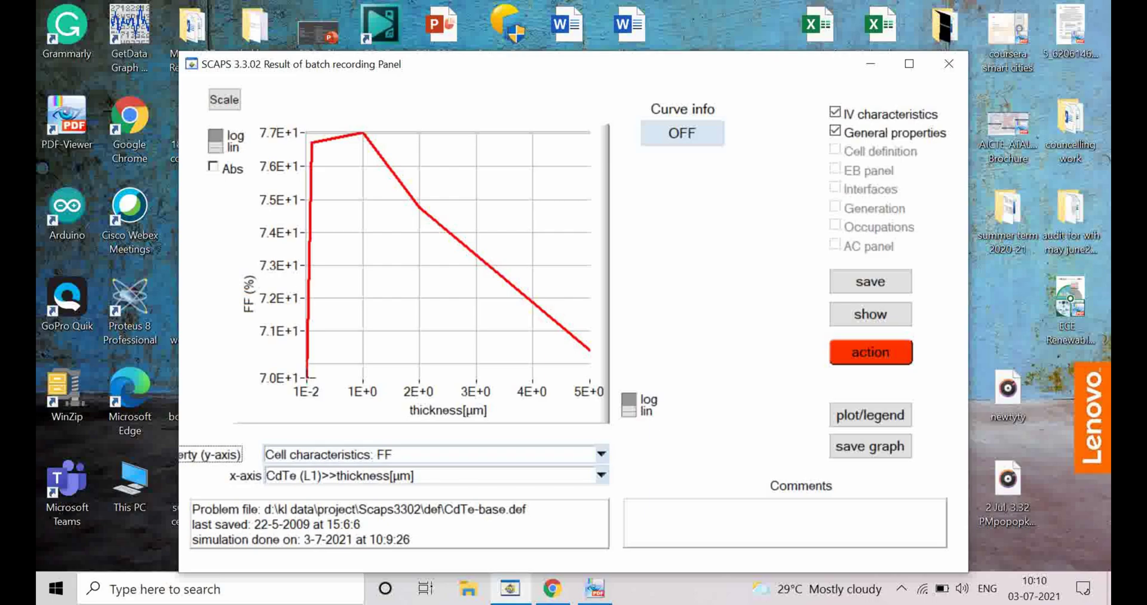
Plot the short-circuit current density Jsc against CdTe thickness.
{"action": "key", "text": "alt+Down"}
{"action": "key", "text": "Up"}
{"action": "key", "text": "Return"}
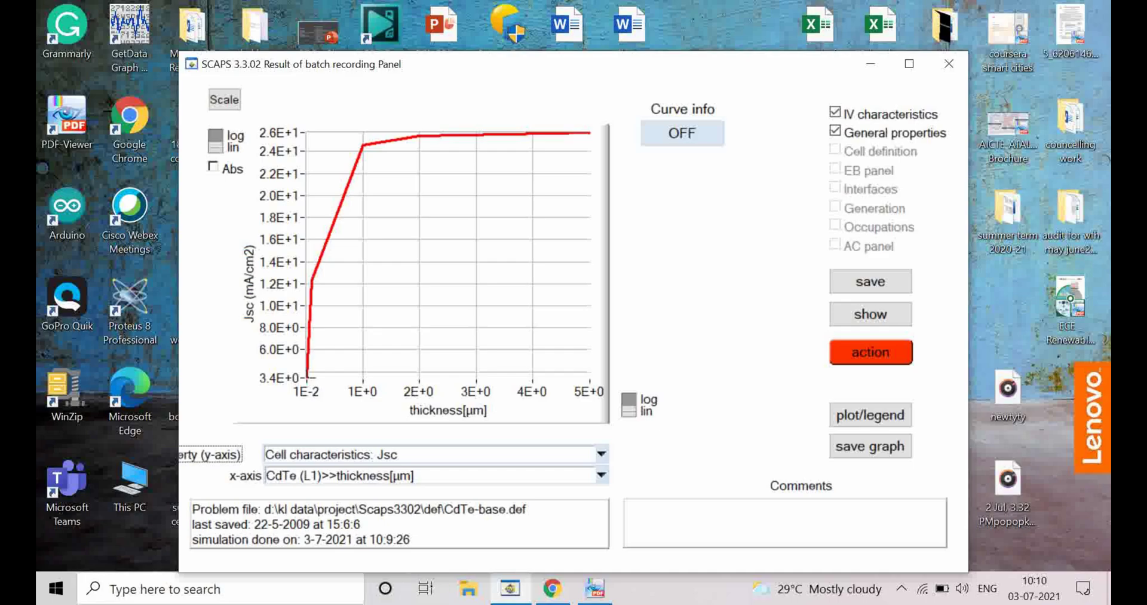
Show the recorded batch data as a text listing, review it and return to the action panel.
{"action": "left_click", "coordinate": [870, 315]}
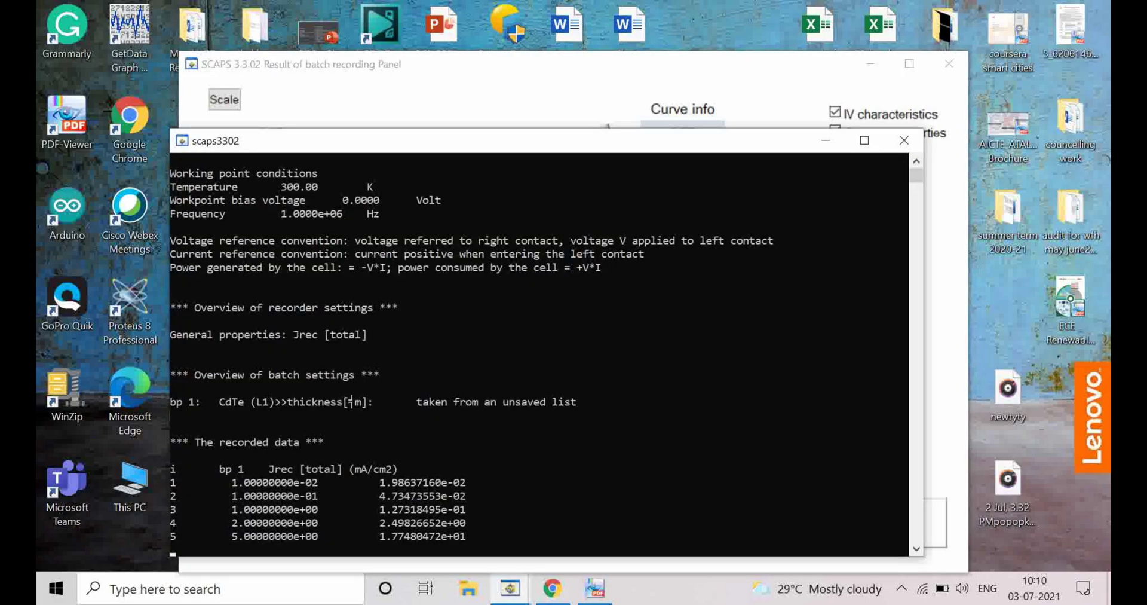
{"action": "scroll", "coordinate": [537, 352], "scroll_direction": "down", "scroll_amount": 2}
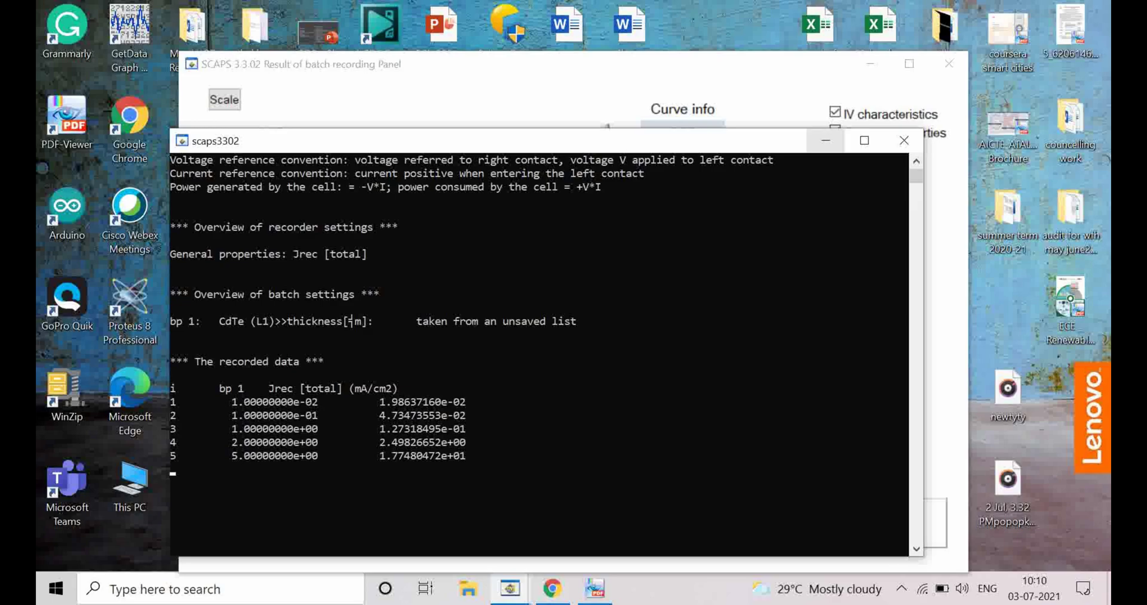
{"action": "left_click", "coordinate": [826, 140]}
{"action": "left_click", "coordinate": [870, 352]}
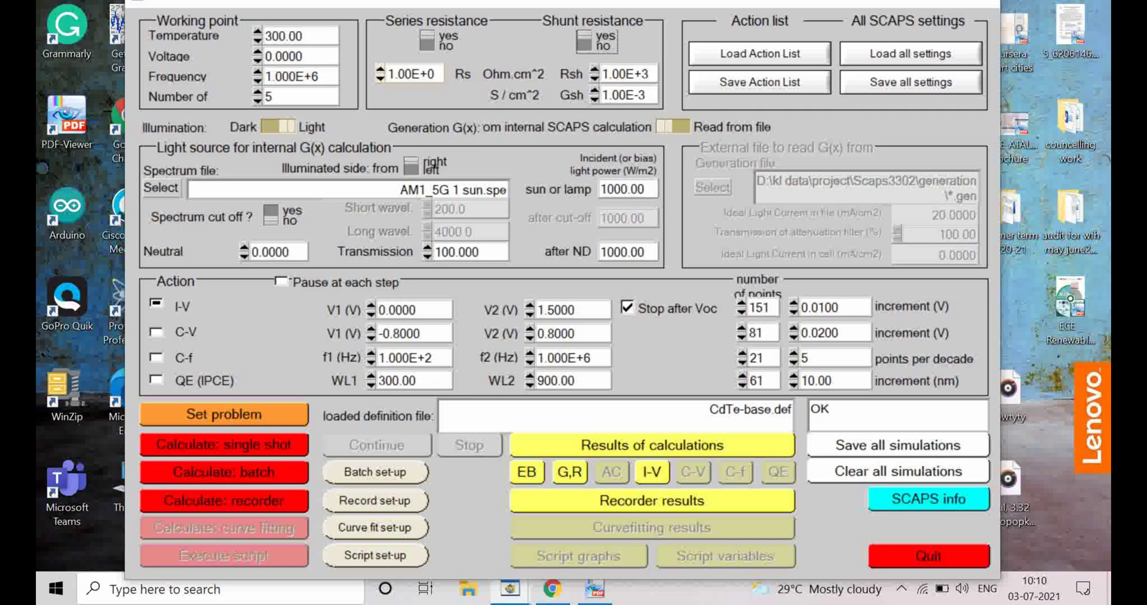
Add a second batch parameter to the batch set-up that varies the thickness of the CdS (L2) layer.
{"action": "left_click", "coordinate": [375, 471]}
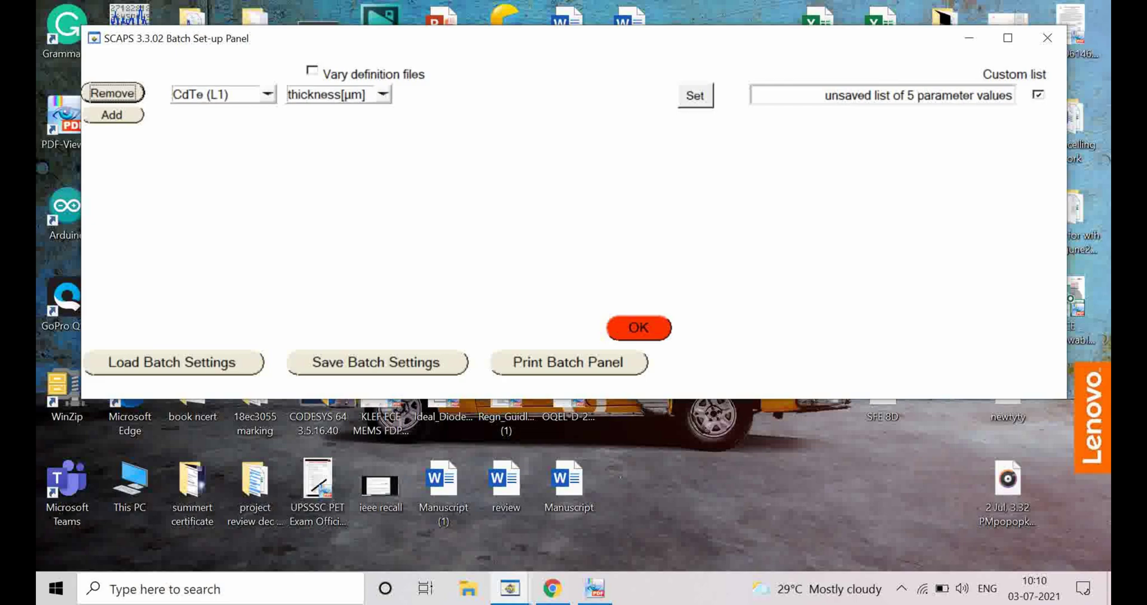
{"action": "left_click", "coordinate": [112, 115]}
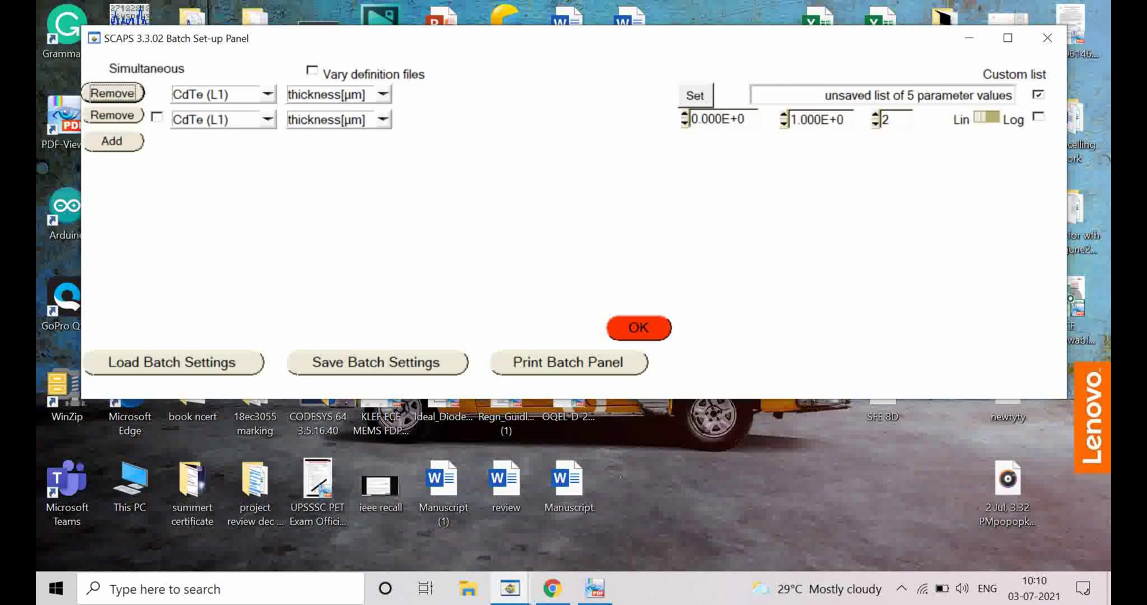
{"action": "left_click", "coordinate": [222, 119]}
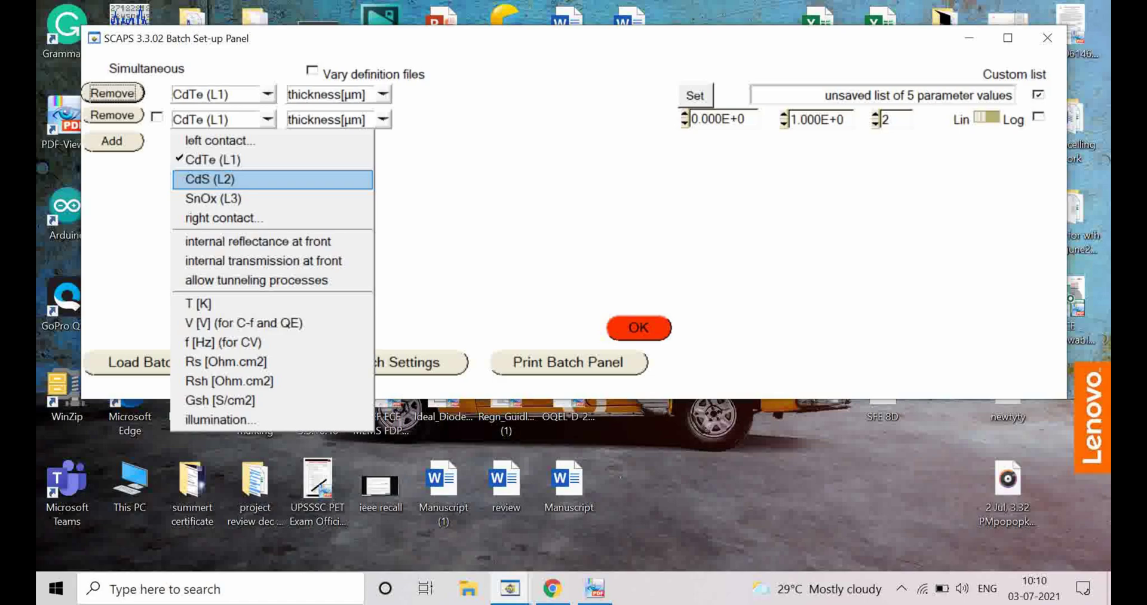
{"action": "left_click", "coordinate": [203, 179]}
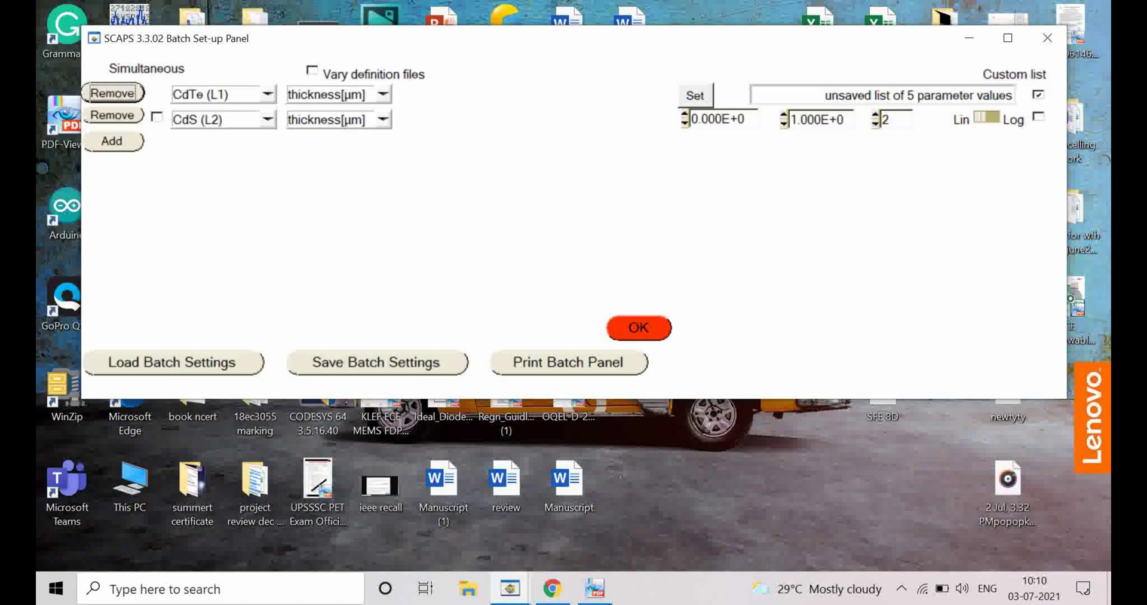
Give the CdS thickness a custom value list of 0.01, 0.05 and 0.1 µm.
{"action": "left_click", "coordinate": [1039, 117]}
{"action": "left_click", "coordinate": [695, 121]}
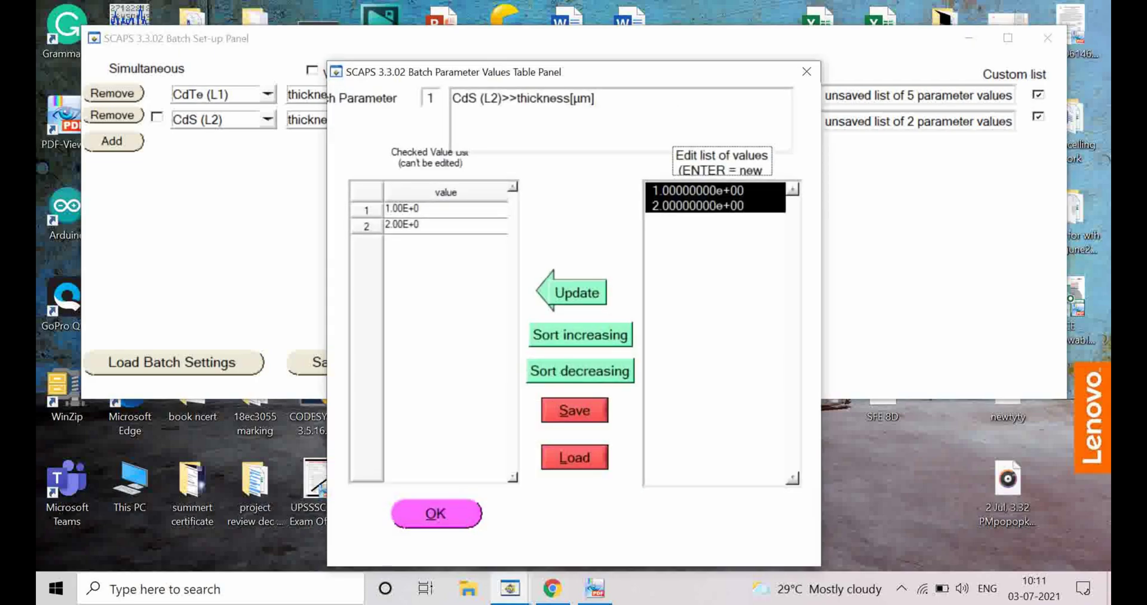
{"action": "key", "text": "Delete"}
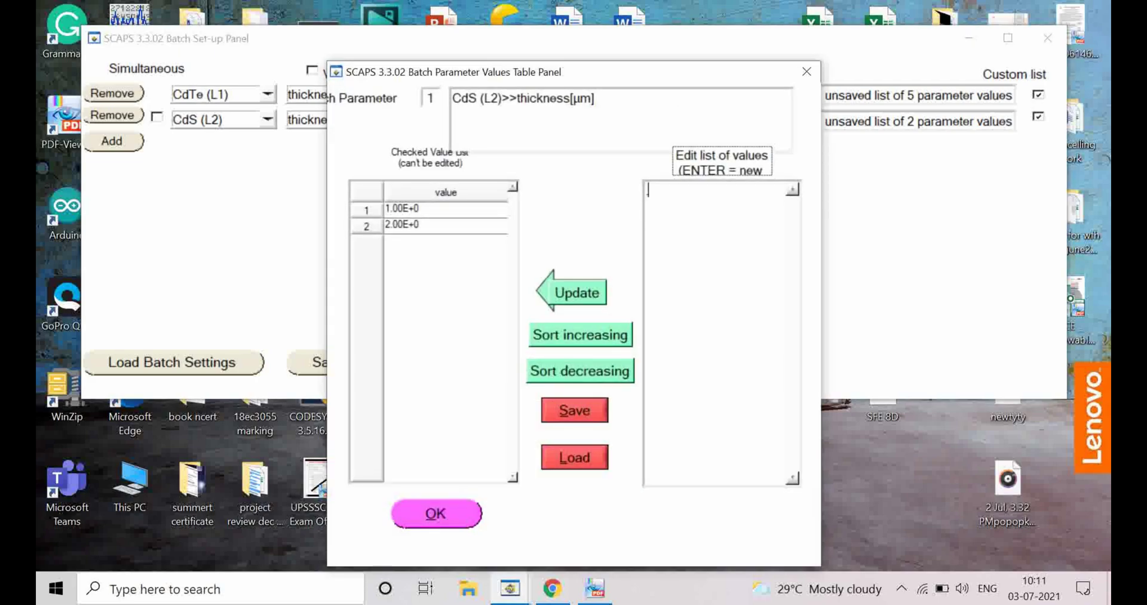
{"action": "type", "text": ".01"}
{"action": "key", "text": "Return"}
{"action": "type", "text": ".05"}
{"action": "key", "text": "Return"}
{"action": "type", "text": ".1"}
{"action": "left_click", "coordinate": [576, 293]}
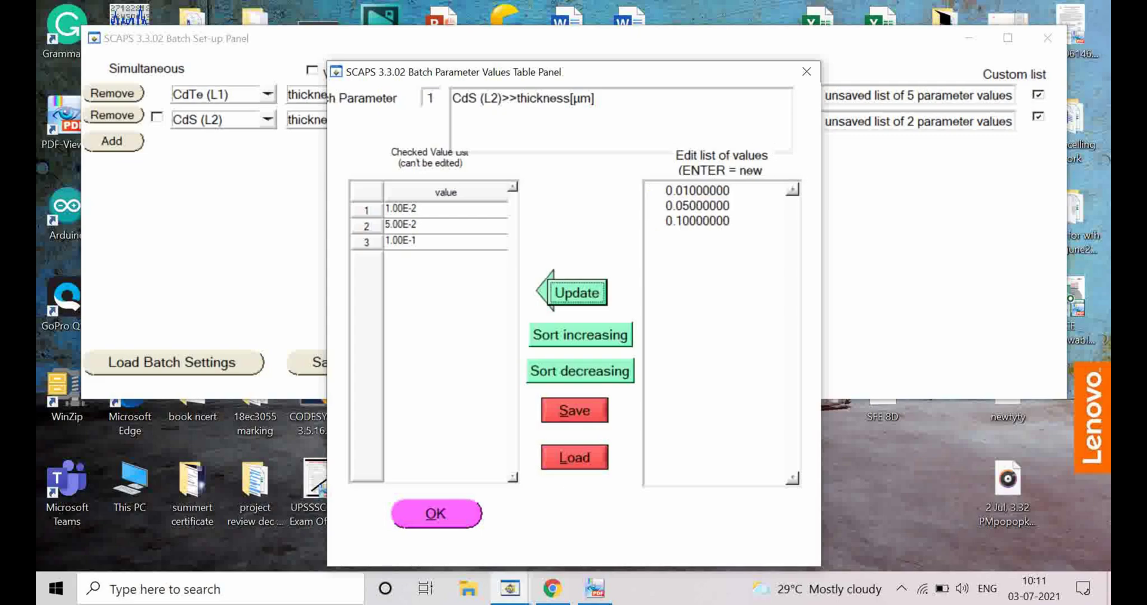
{"action": "left_click", "coordinate": [436, 513]}
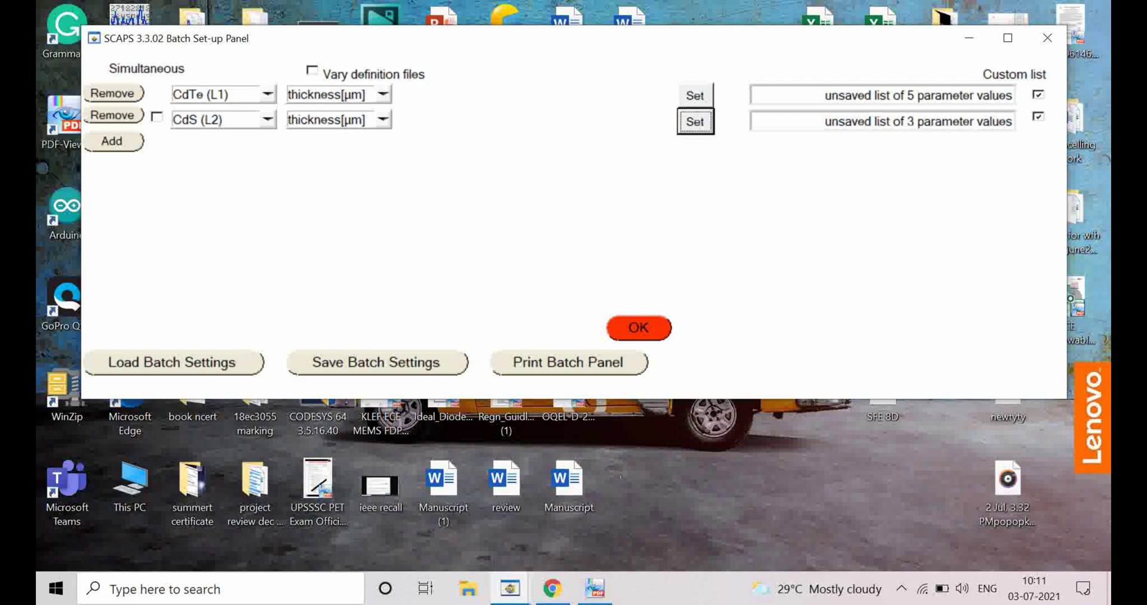
Check the custom value list for CdTe thickness and accept the two-parameter batch settings.
{"action": "left_click", "coordinate": [694, 95]}
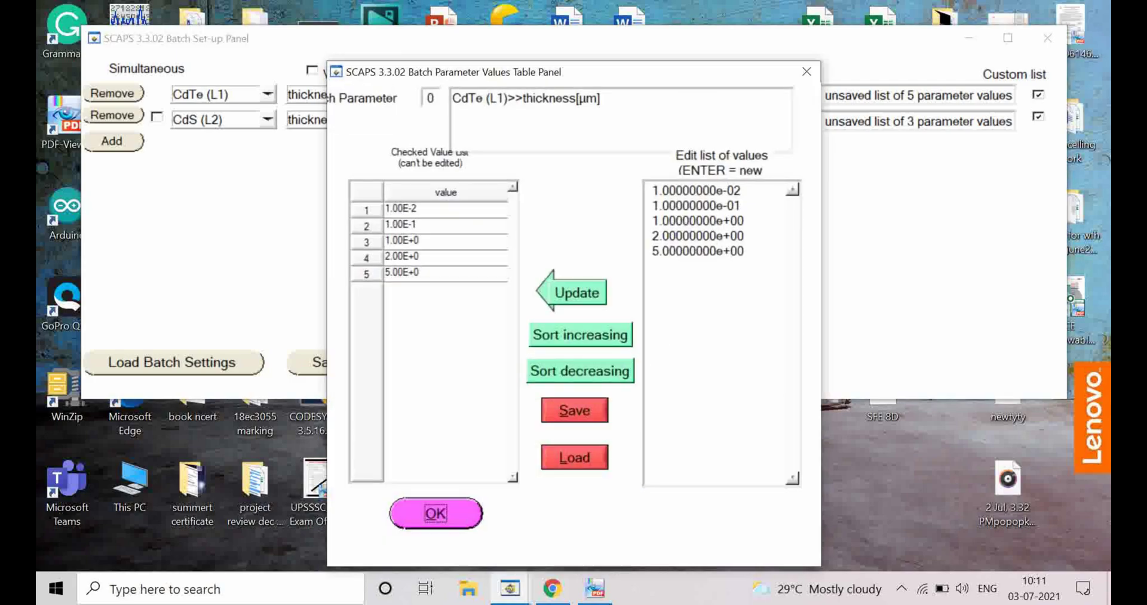
{"action": "left_click", "coordinate": [436, 513]}
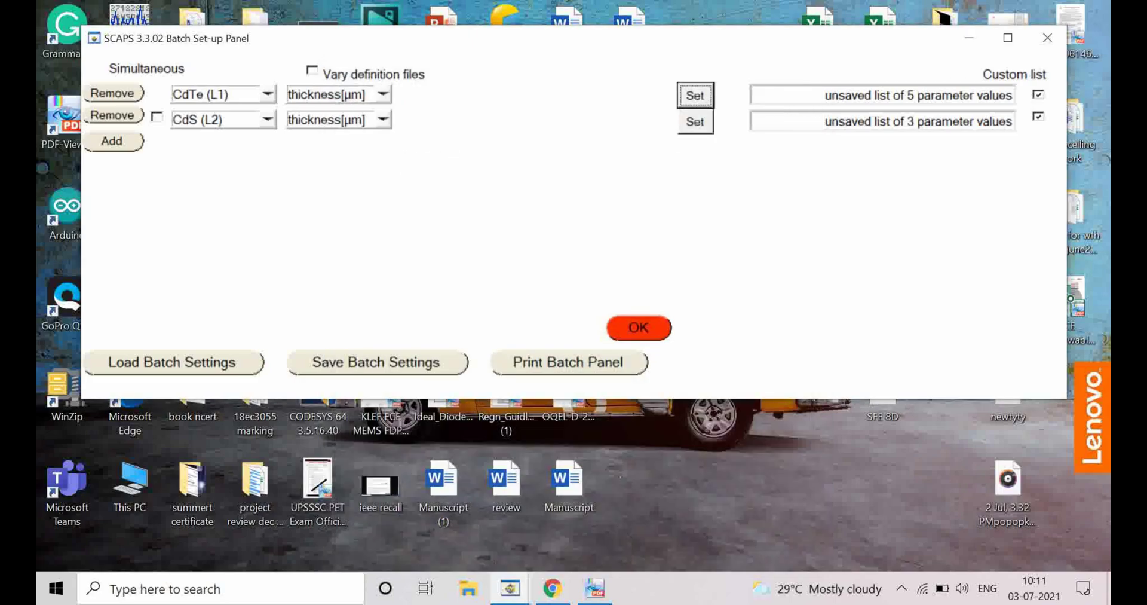
{"action": "left_click", "coordinate": [638, 327]}
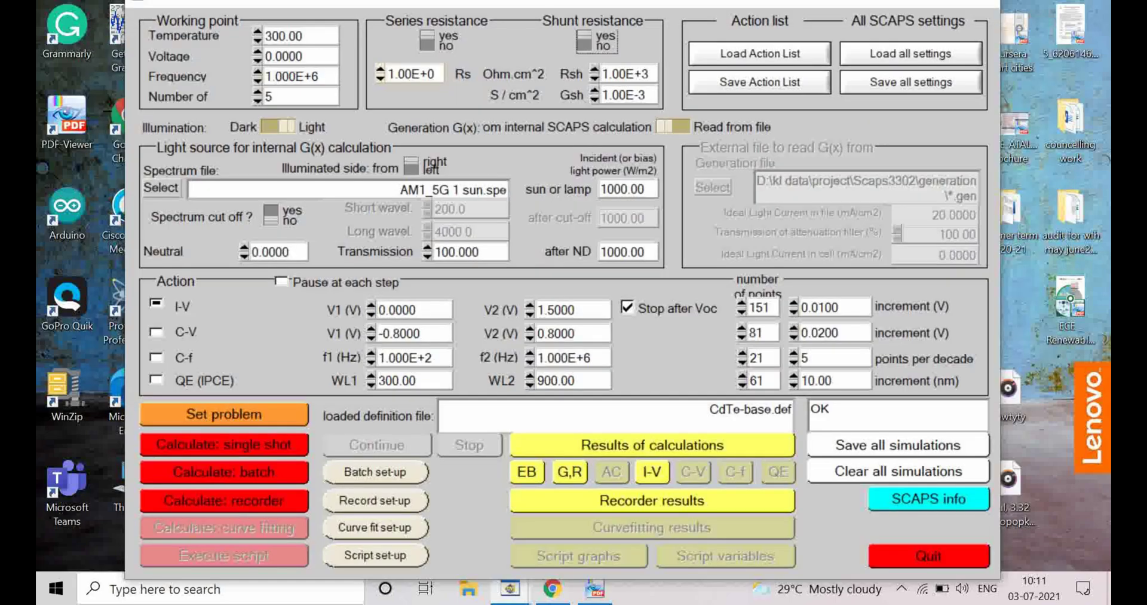
Clear all previous simulations, keep the existing record settings and run the recorder calculation.
{"action": "left_click", "coordinate": [898, 472]}
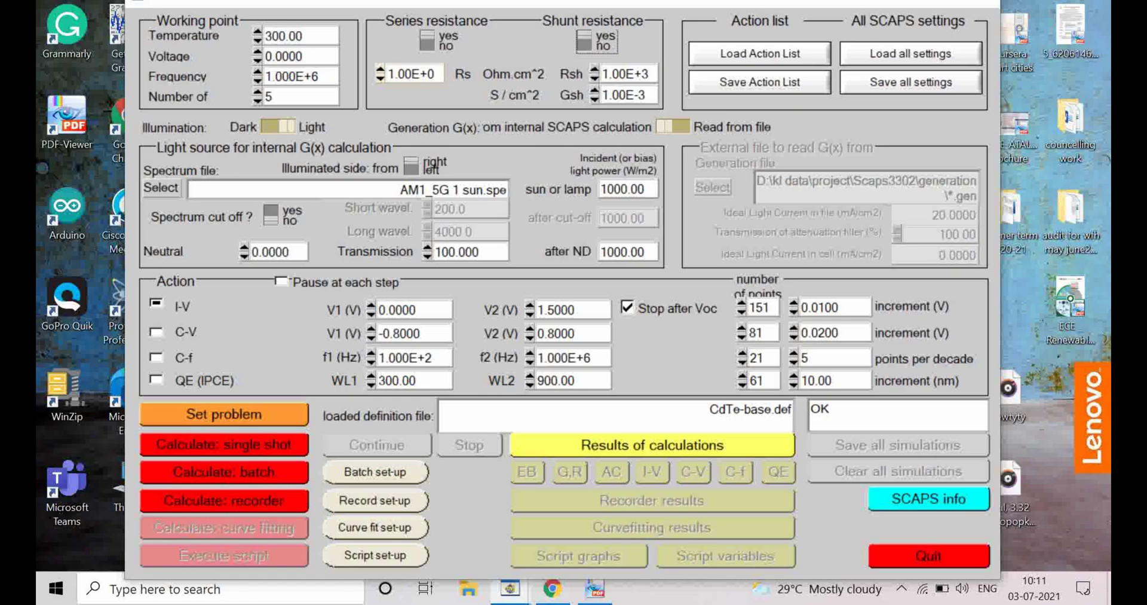
{"action": "left_click", "coordinate": [374, 500]}
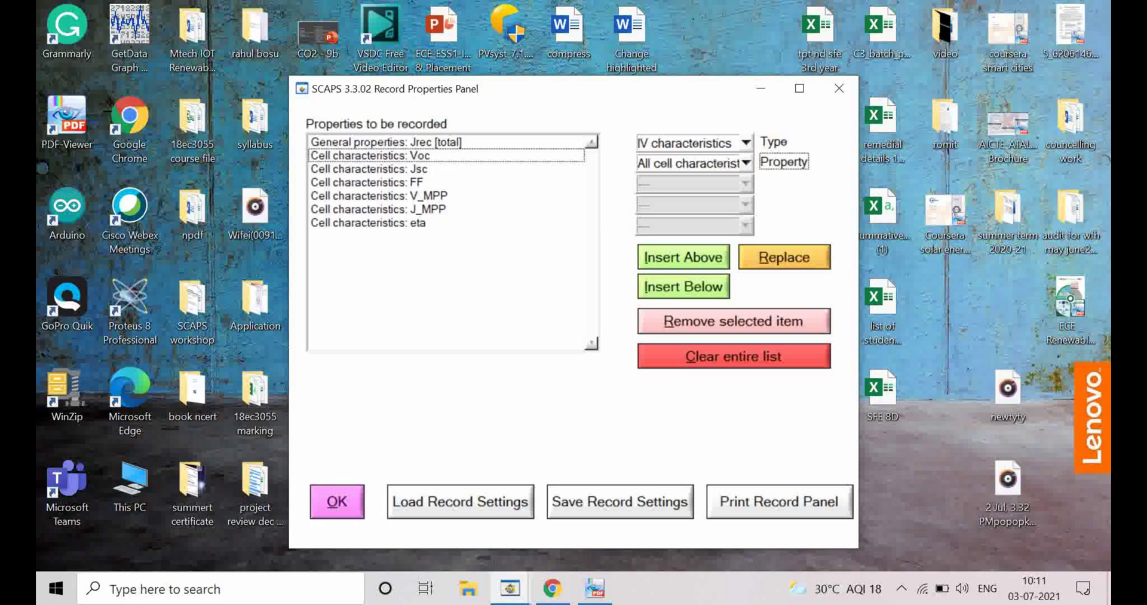
{"action": "left_click", "coordinate": [337, 501]}
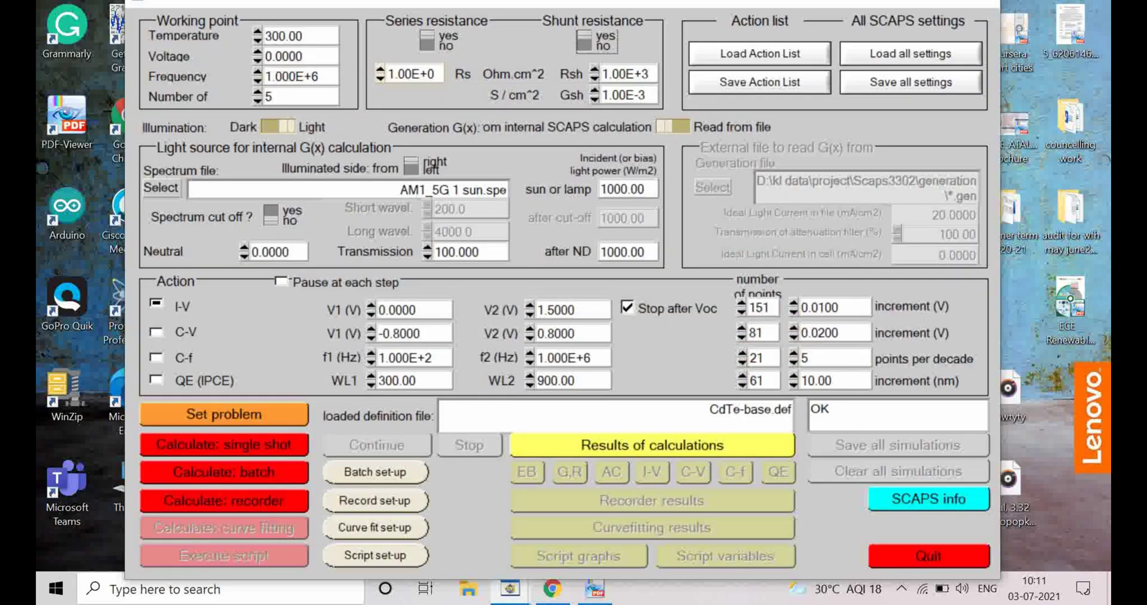
{"action": "left_click", "coordinate": [224, 500]}
{"action": "key", "text": "Return"}
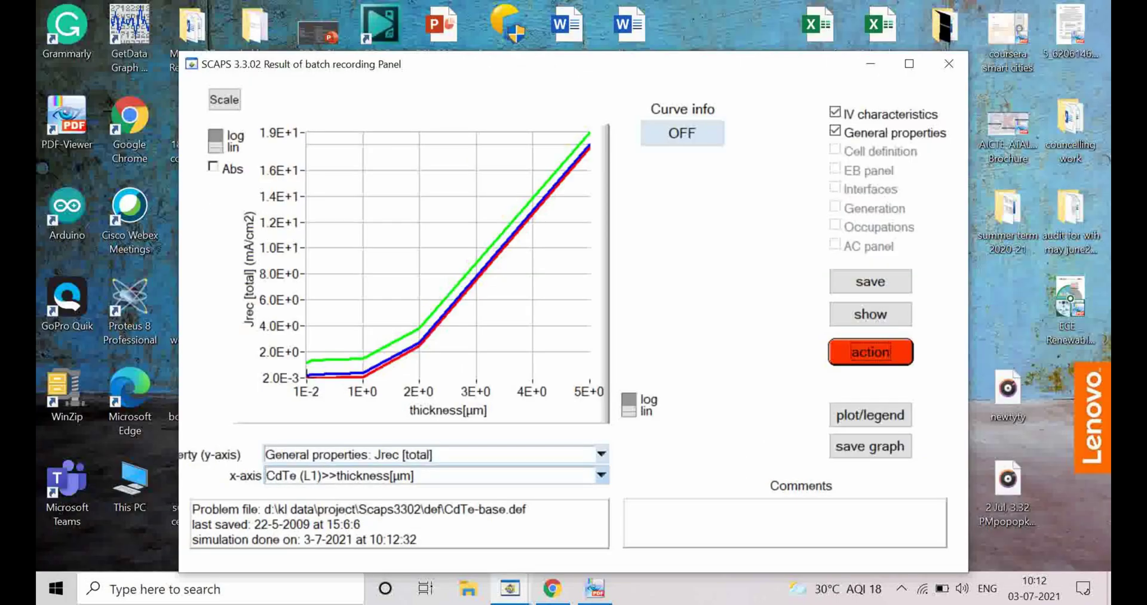
Select CdS (L2) thickness as the x-axis of the recorder plot and show the recorded data listing.
{"action": "left_click", "coordinate": [601, 475]}
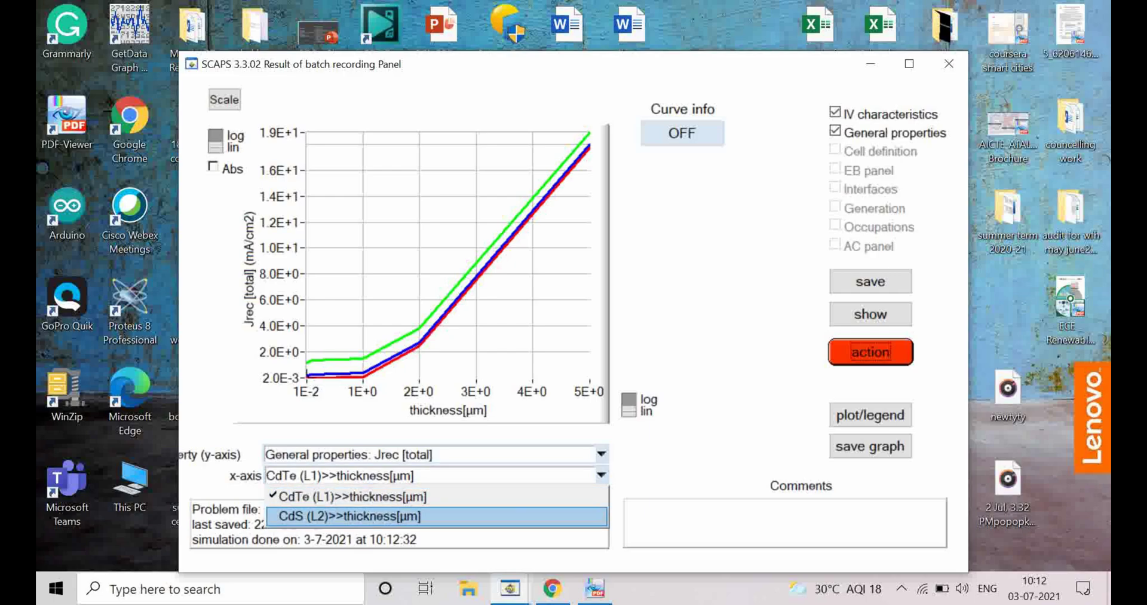
{"action": "key", "text": "Return"}
{"action": "key", "text": "Tab"}
{"action": "key", "text": "Tab"}
{"action": "key", "text": "Return"}
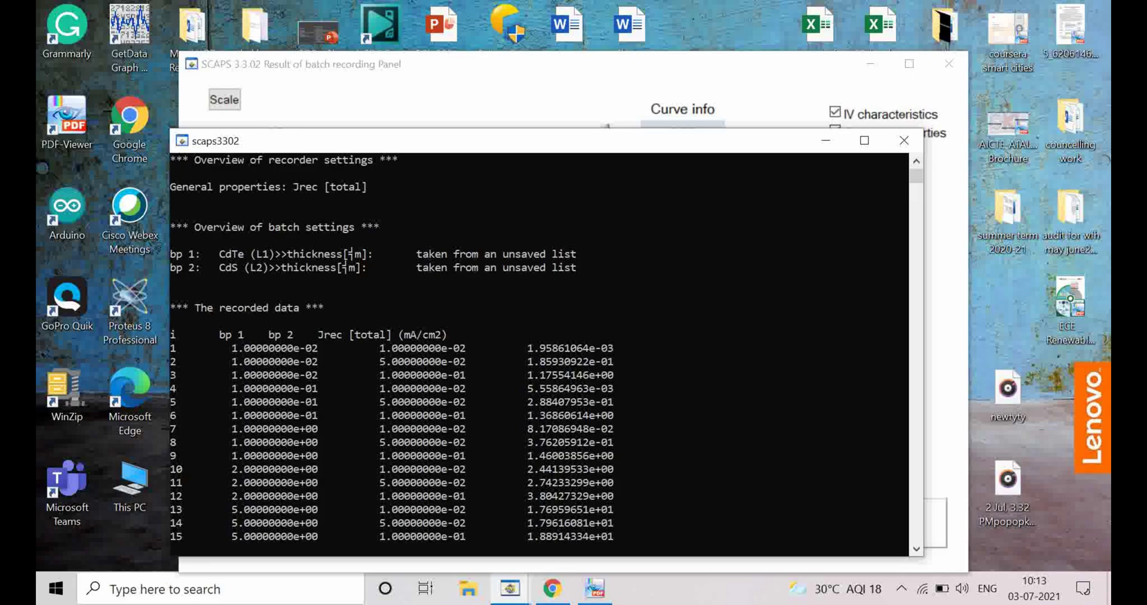
Read the recorded data listing through to its last row and minimize the listing window.
{"action": "scroll", "coordinate": [540, 353], "scroll_direction": "down", "scroll_amount": 1}
{"action": "scroll", "coordinate": [539, 354], "scroll_direction": "down", "scroll_amount": 1}
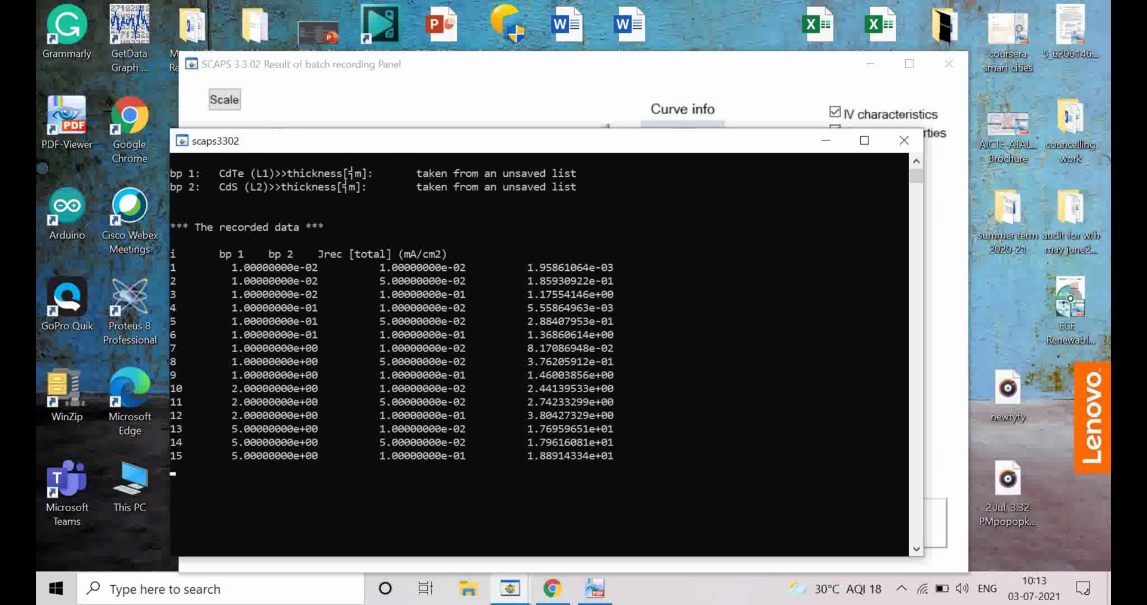
{"action": "left_click", "coordinate": [825, 140]}
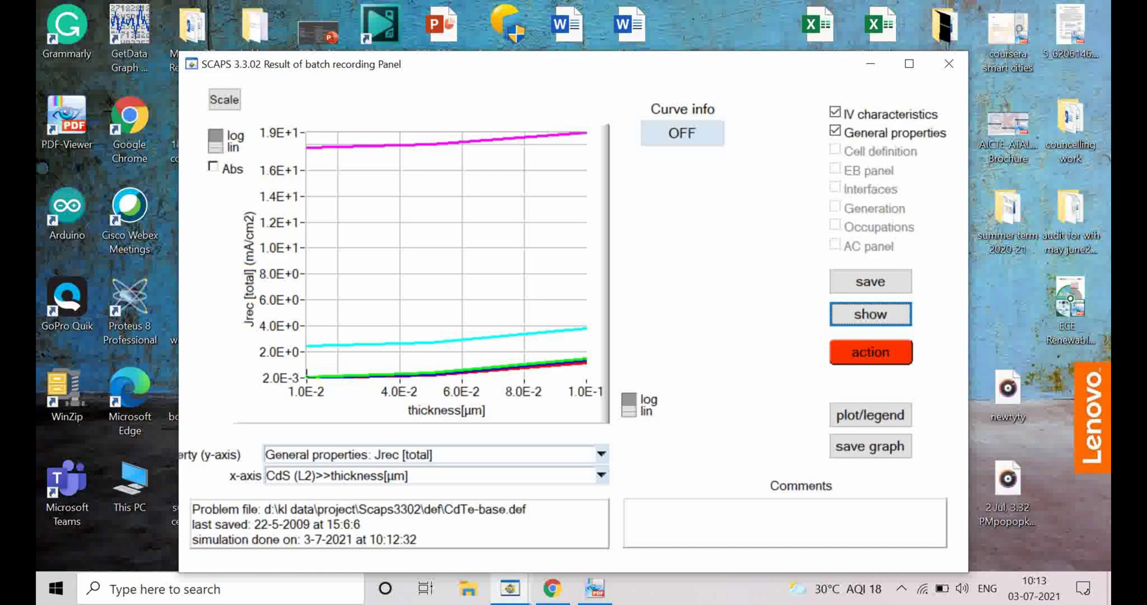
Switch to Chrome, run an image search for "countor plot" and preview the coloured WaveMetrics contour example.
{"action": "left_click", "coordinate": [552, 588]}
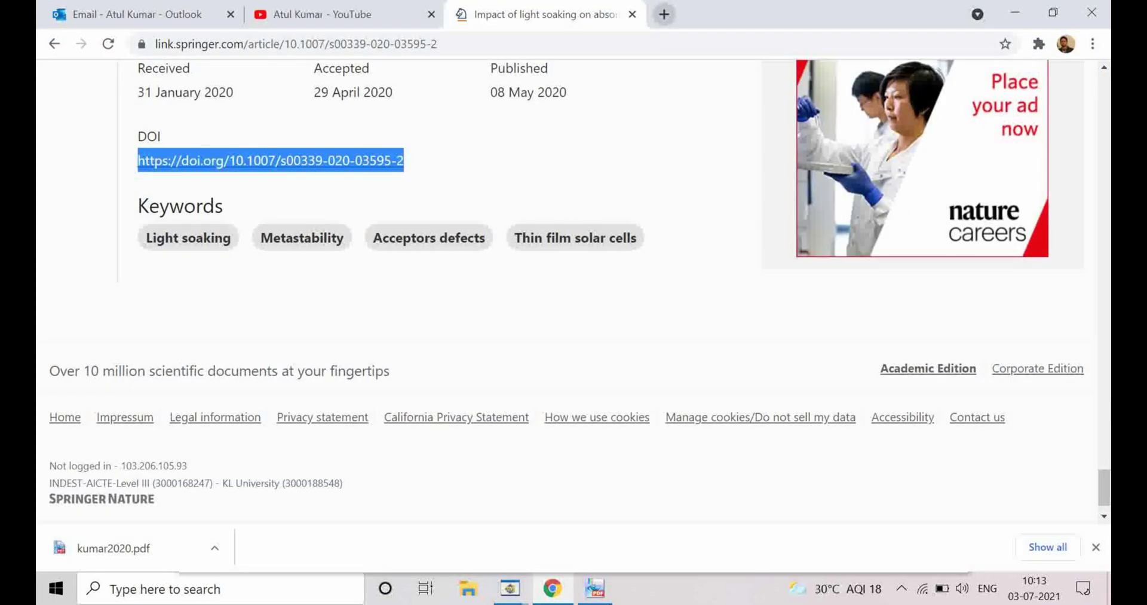
{"action": "key", "text": "ctrl+t"}
{"action": "type", "text": "countor plot"}
{"action": "key", "text": "Return"}
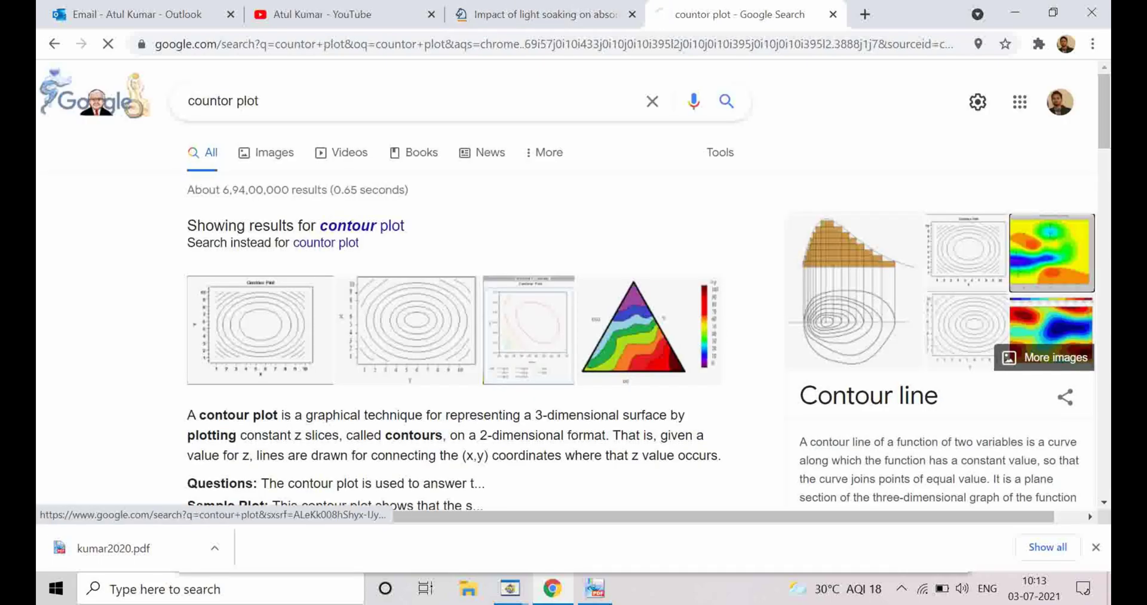
{"action": "left_click", "coordinate": [916, 298]}
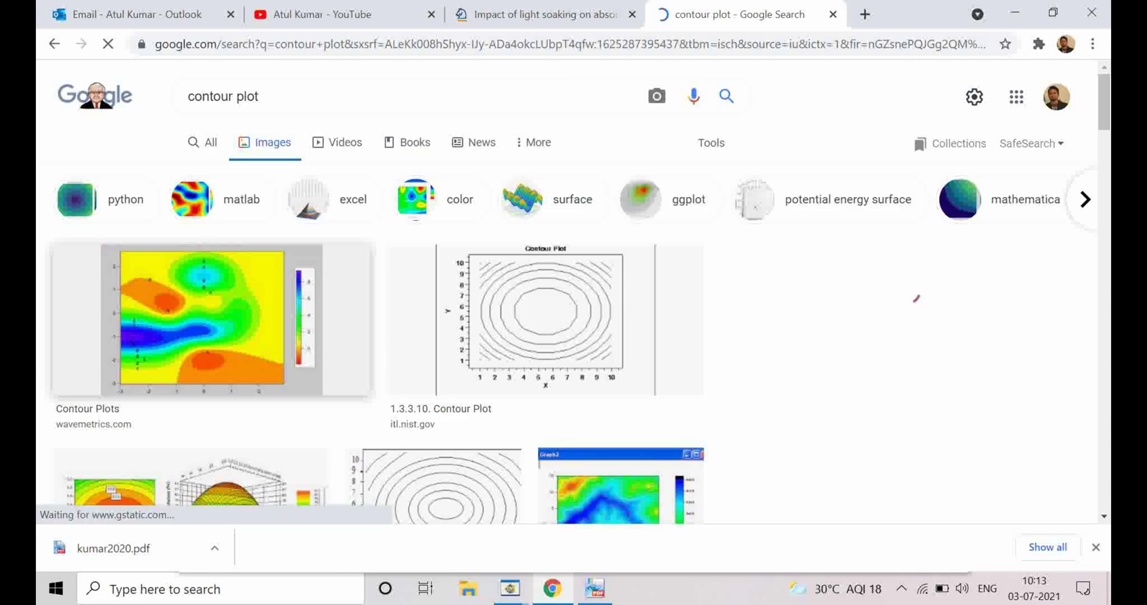
{"action": "left_click", "coordinate": [209, 316]}
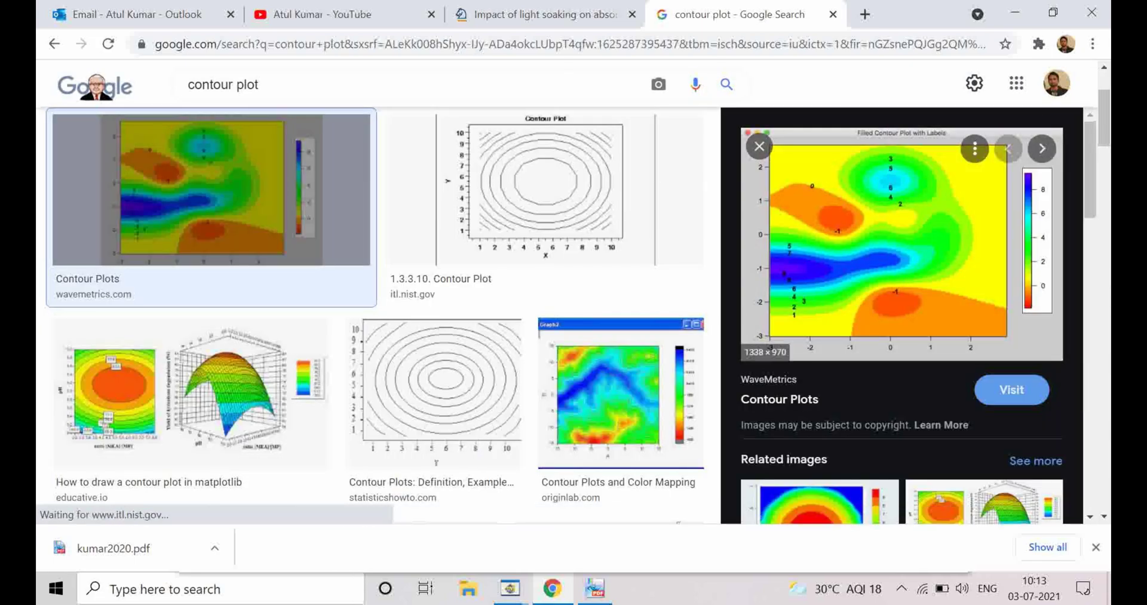
Open the WaveMetrics Contour Plots page and examine its labelled and filled contour examples.
{"action": "left_click", "coordinate": [901, 245]}
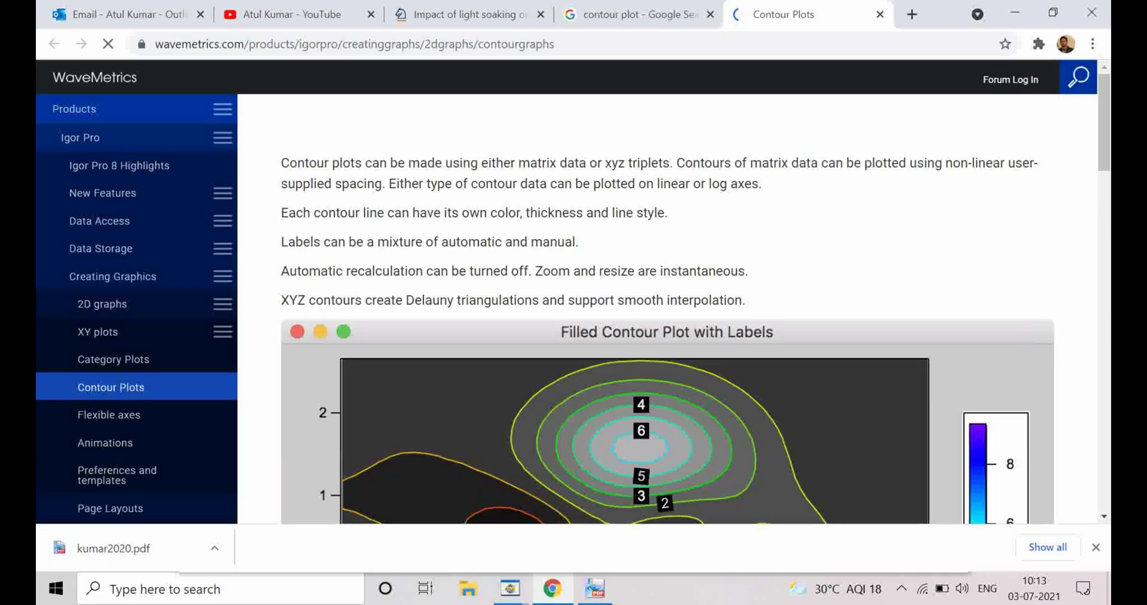
{"action": "scroll", "coordinate": [667, 308], "scroll_direction": "down", "scroll_amount": 3}
{"action": "scroll", "coordinate": [667, 308], "scroll_direction": "down", "scroll_amount": 1}
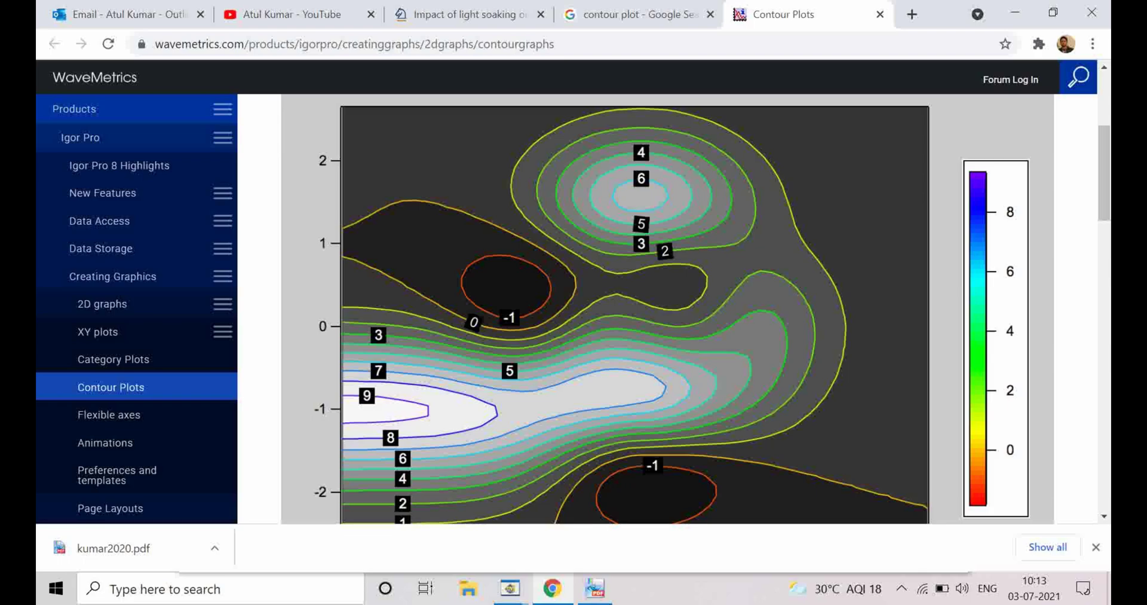
{"action": "scroll", "coordinate": [667, 308], "scroll_direction": "down", "scroll_amount": 6}
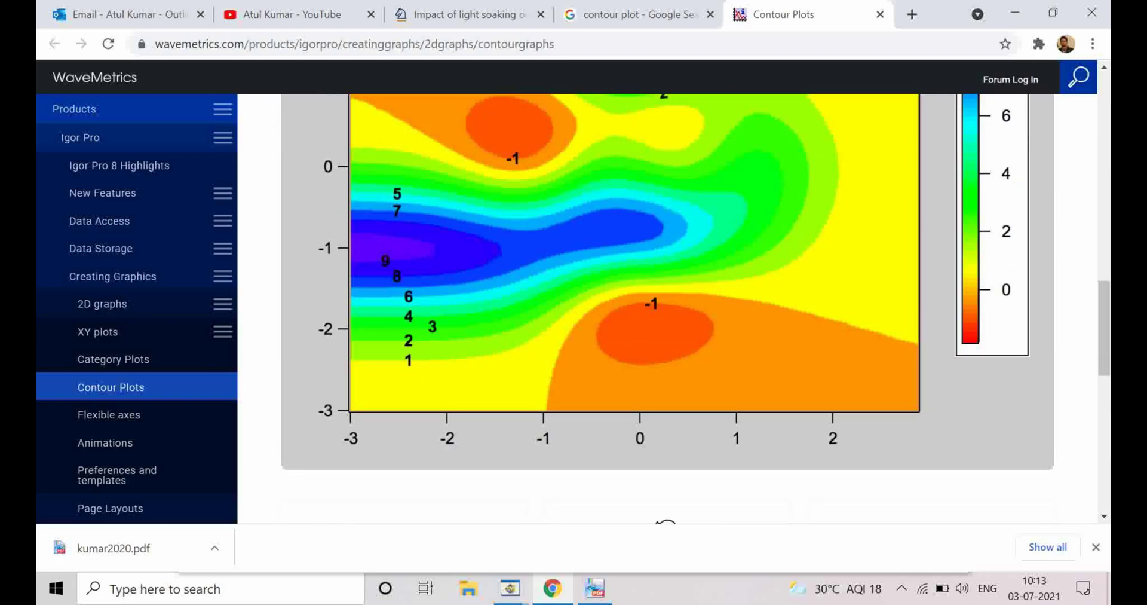
{"action": "scroll", "coordinate": [667, 308], "scroll_direction": "up", "scroll_amount": 1}
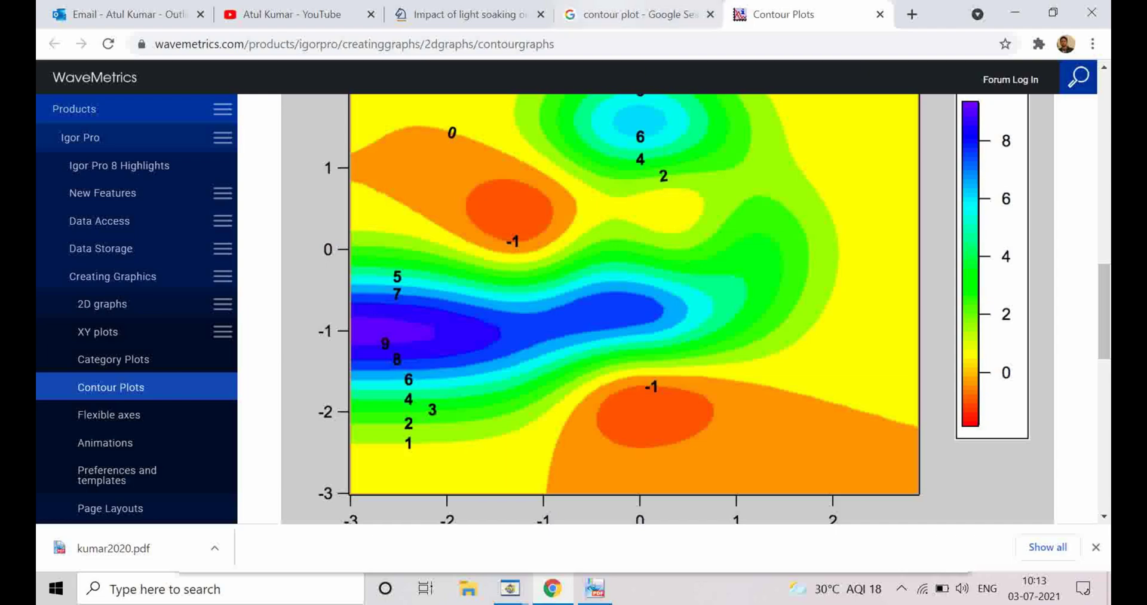
Switch back to SCAPS and remove the CdS (L2) thickness parameter from the batch set-up.
{"action": "left_click", "coordinate": [640, 14]}
{"action": "left_click", "coordinate": [470, 14]}
{"action": "left_click", "coordinate": [509, 589]}
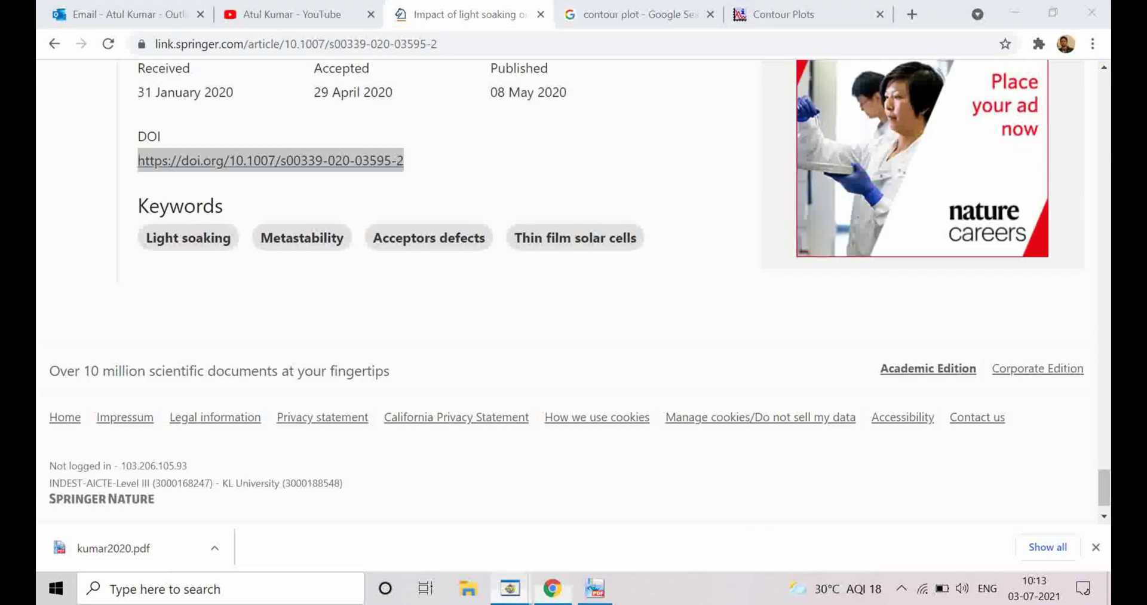
{"action": "left_click", "coordinate": [418, 514]}
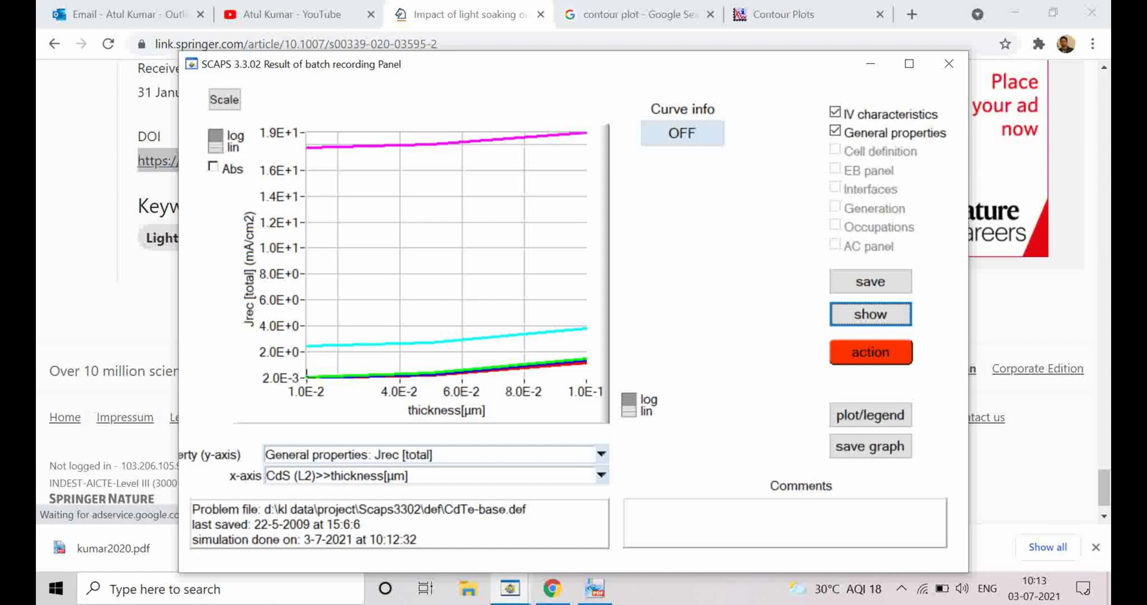
{"action": "left_click", "coordinate": [870, 352]}
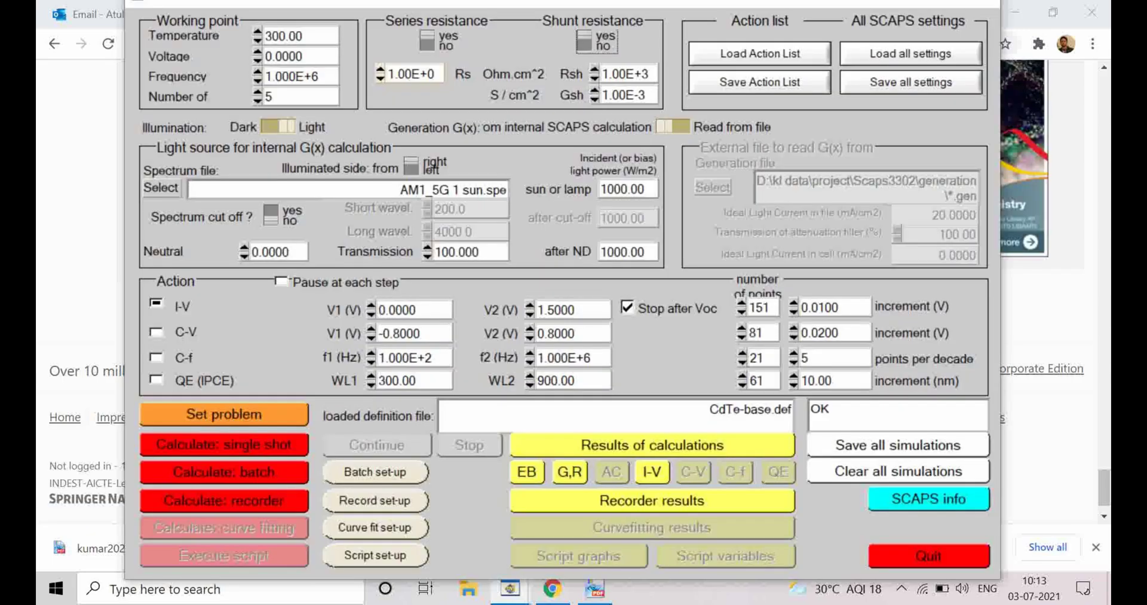
{"action": "left_click", "coordinate": [375, 472]}
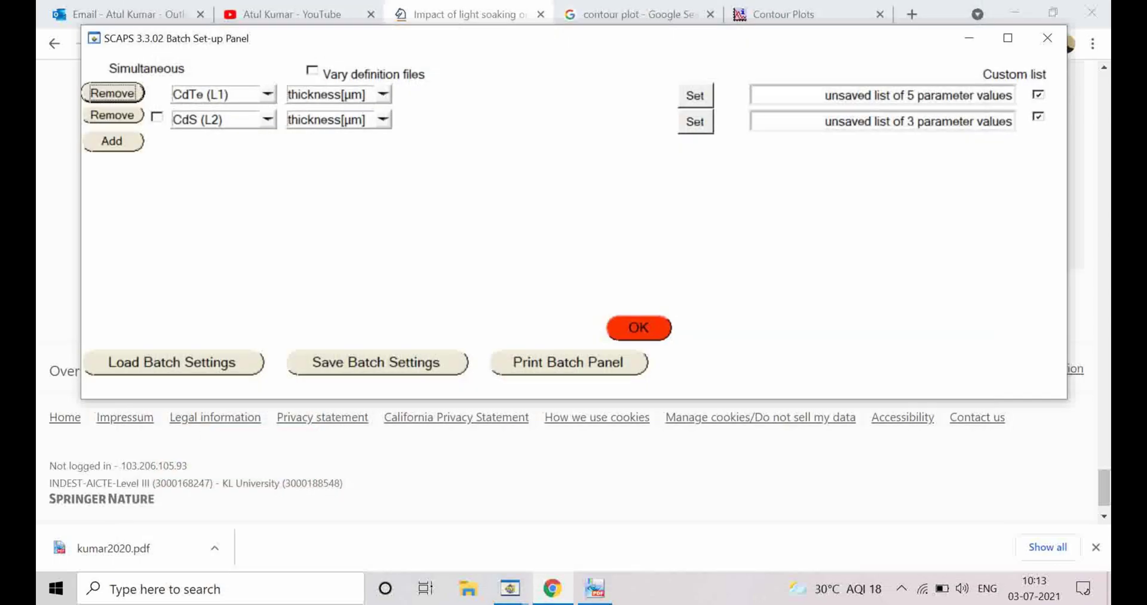
{"action": "left_click", "coordinate": [113, 115]}
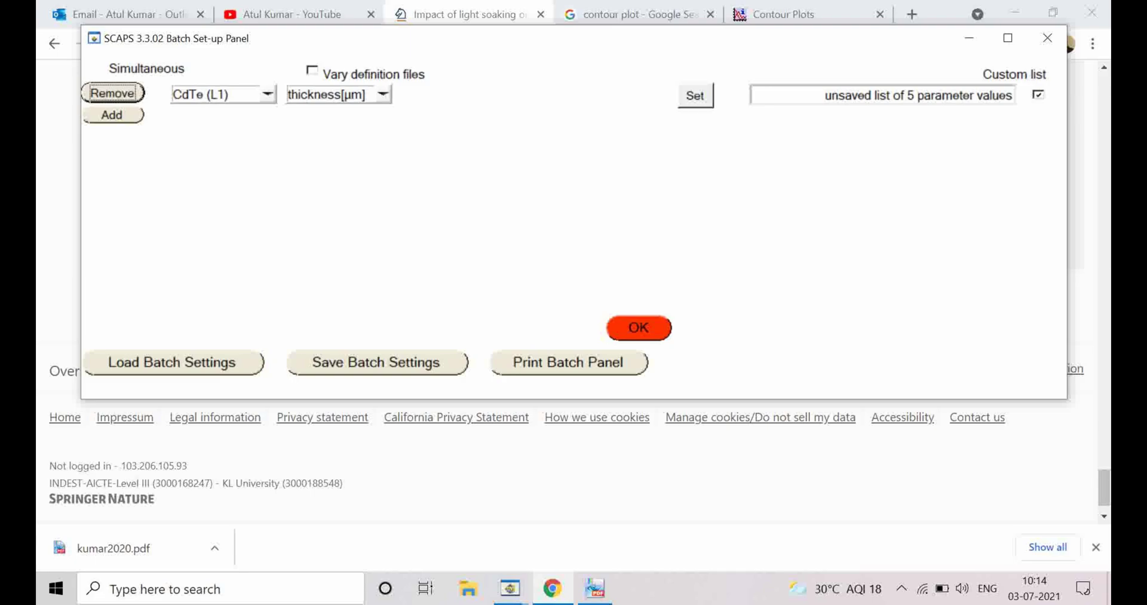
Set the CdTe (L1) batch parameter to defect 1 and accept the batch settings.
{"action": "left_click", "coordinate": [382, 94]}
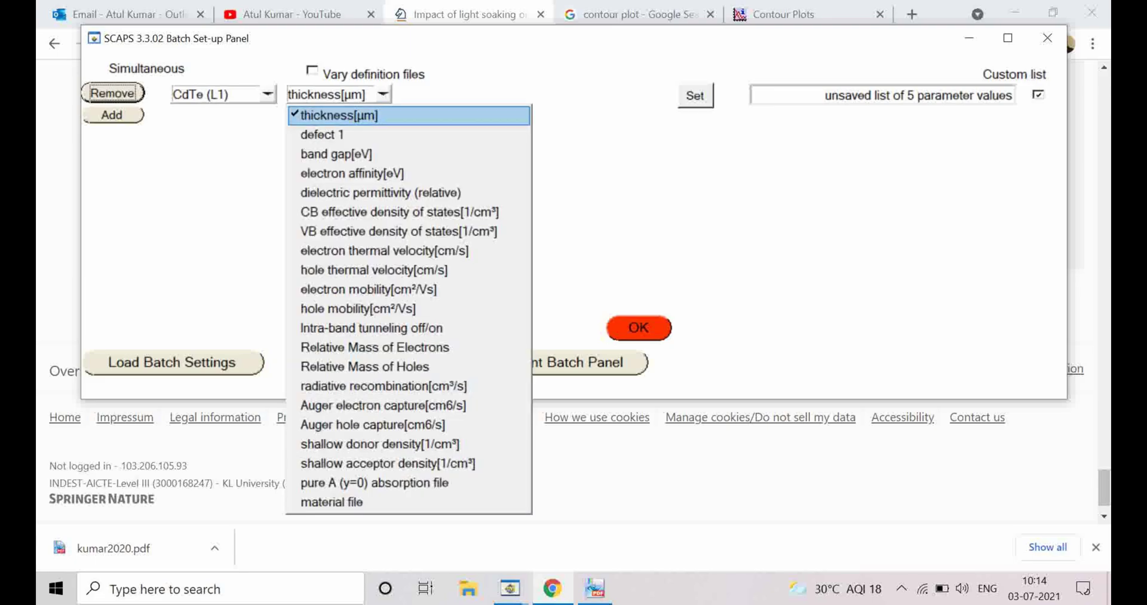
{"action": "left_click", "coordinate": [322, 134]}
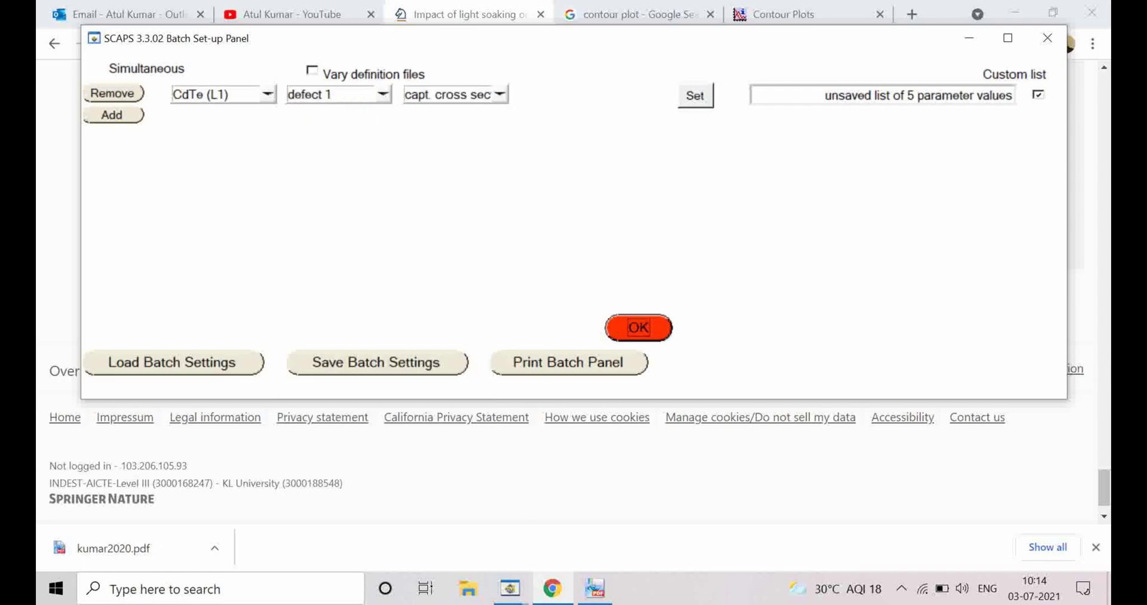
{"action": "left_click", "coordinate": [639, 328]}
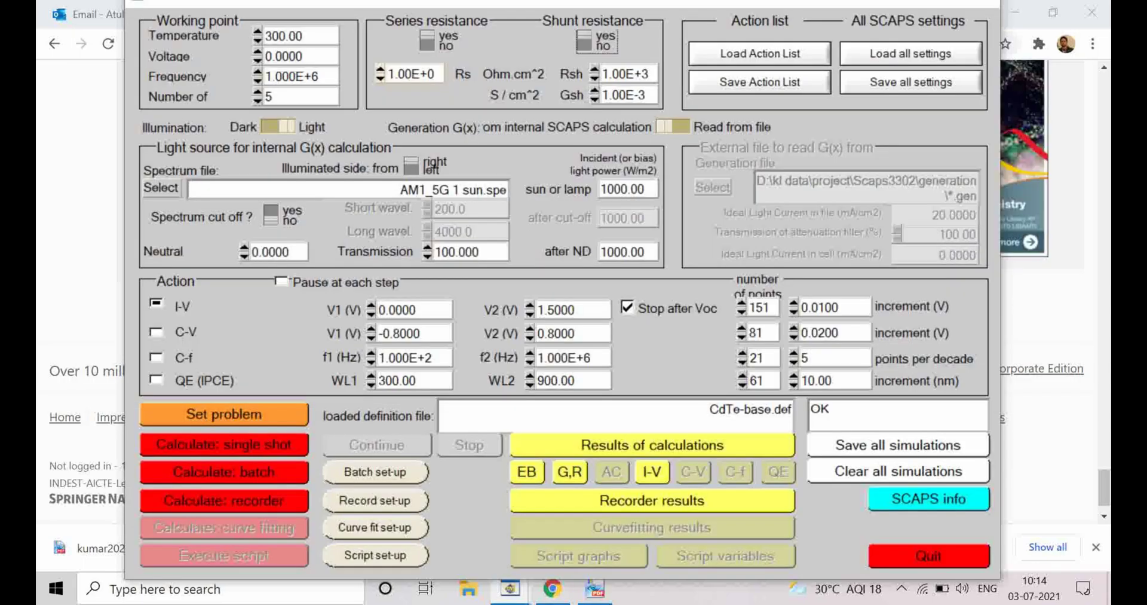
Check the charge type and total density of Defect 1 in the CdTe layer definition and return to the action panel.
{"action": "left_click", "coordinate": [224, 414]}
{"action": "left_click", "coordinate": [264, 93]}
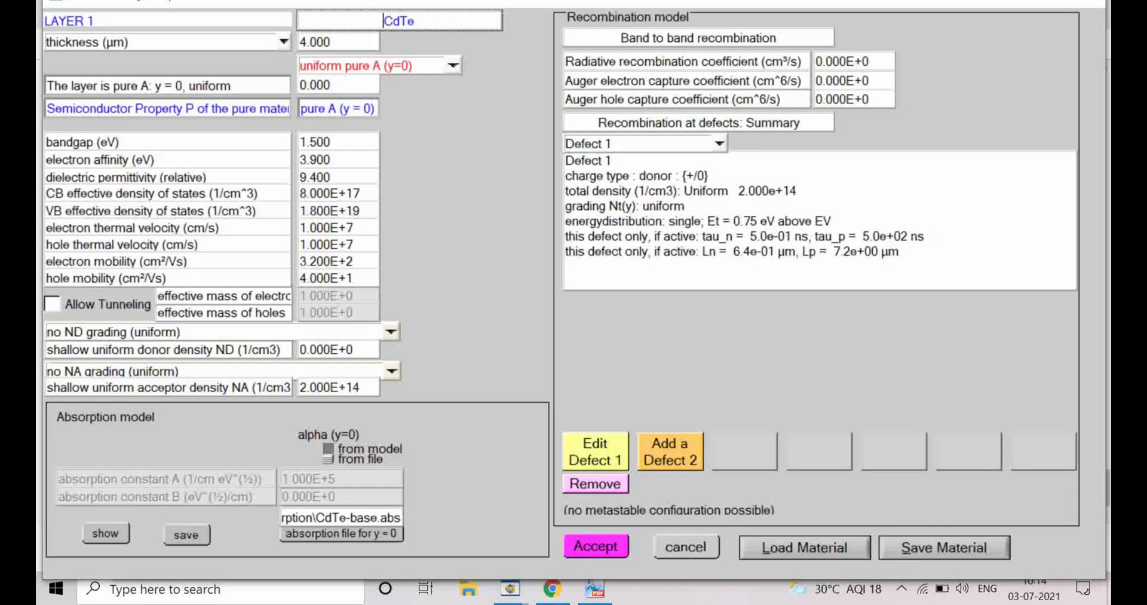
{"action": "left_click_drag", "start_coordinate": [616, 176], "coordinate": [709, 176]}
{"action": "left_click_drag", "start_coordinate": [612, 190], "coordinate": [739, 191]}
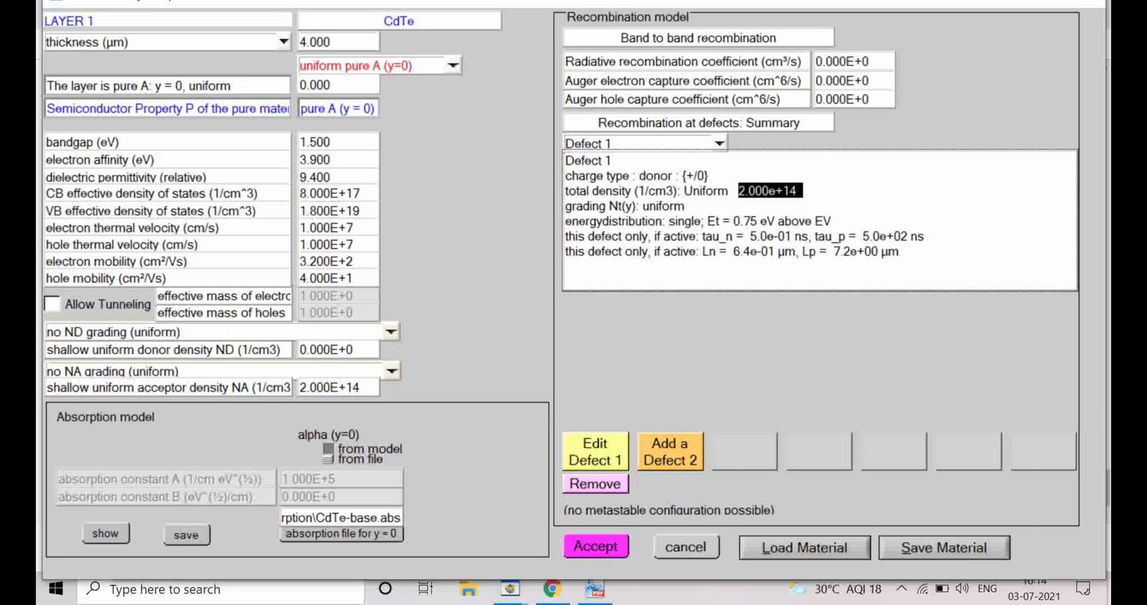
{"action": "left_click", "coordinate": [595, 545]}
{"action": "left_click", "coordinate": [973, 507]}
Choose total defect density [1/cm³] as the varied property of CdTe defect 1 in the batch set-up.
{"action": "left_click", "coordinate": [375, 472]}
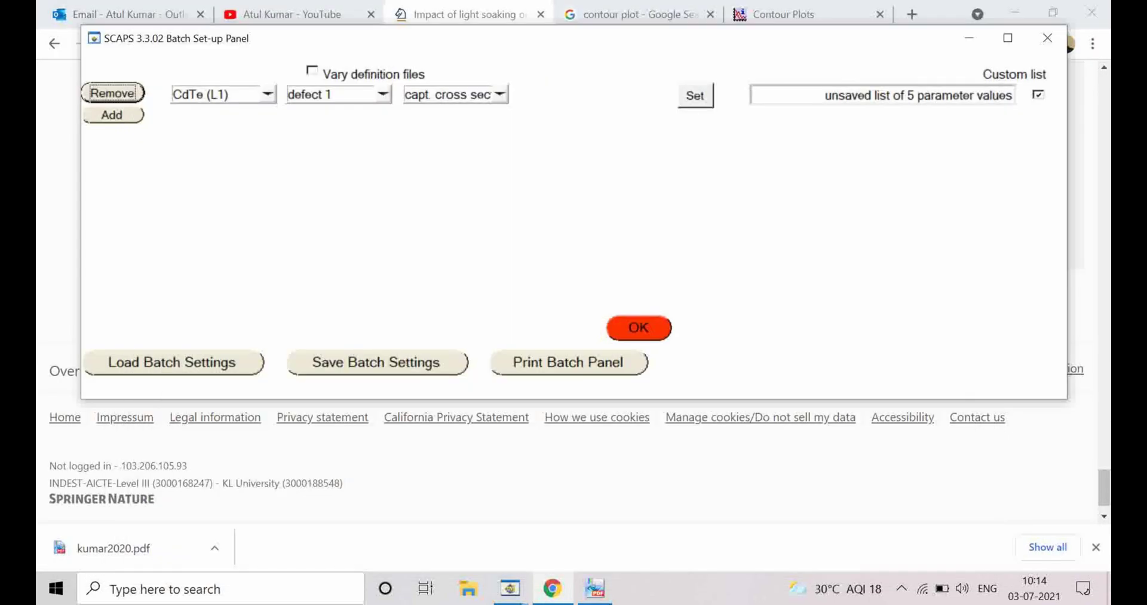
{"action": "left_click", "coordinate": [383, 94]}
{"action": "left_click", "coordinate": [358, 134]}
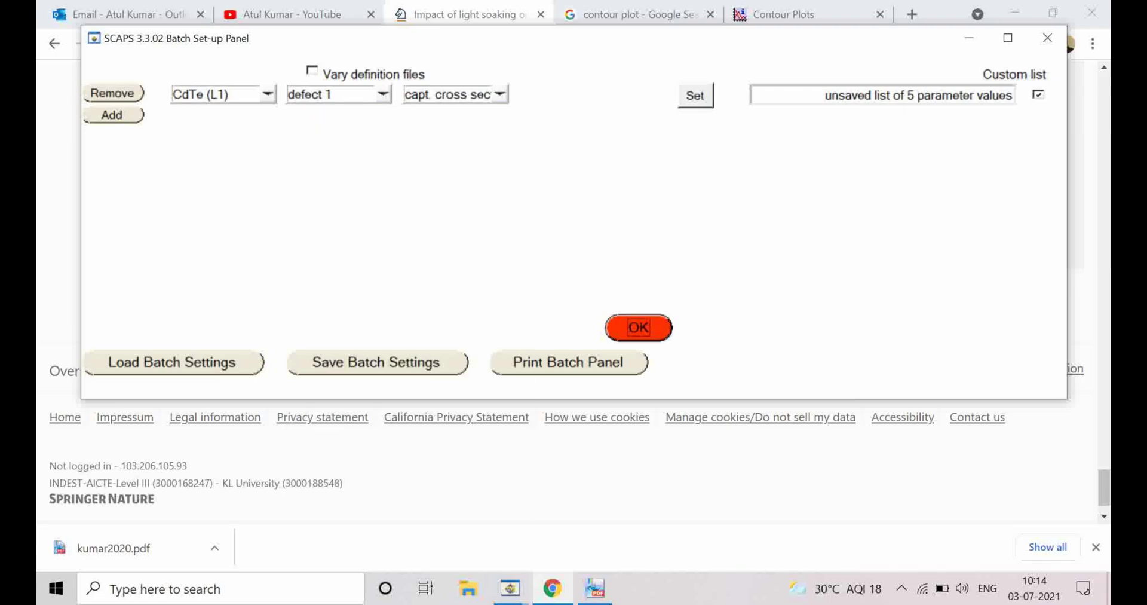
{"action": "left_click", "coordinate": [499, 94]}
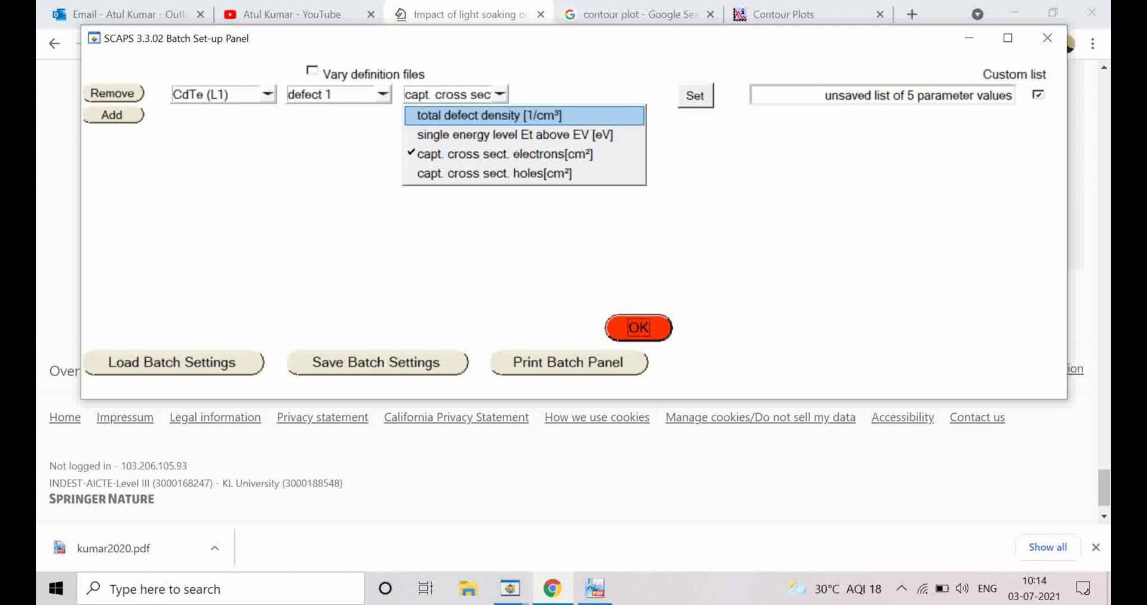
{"action": "left_click", "coordinate": [490, 116]}
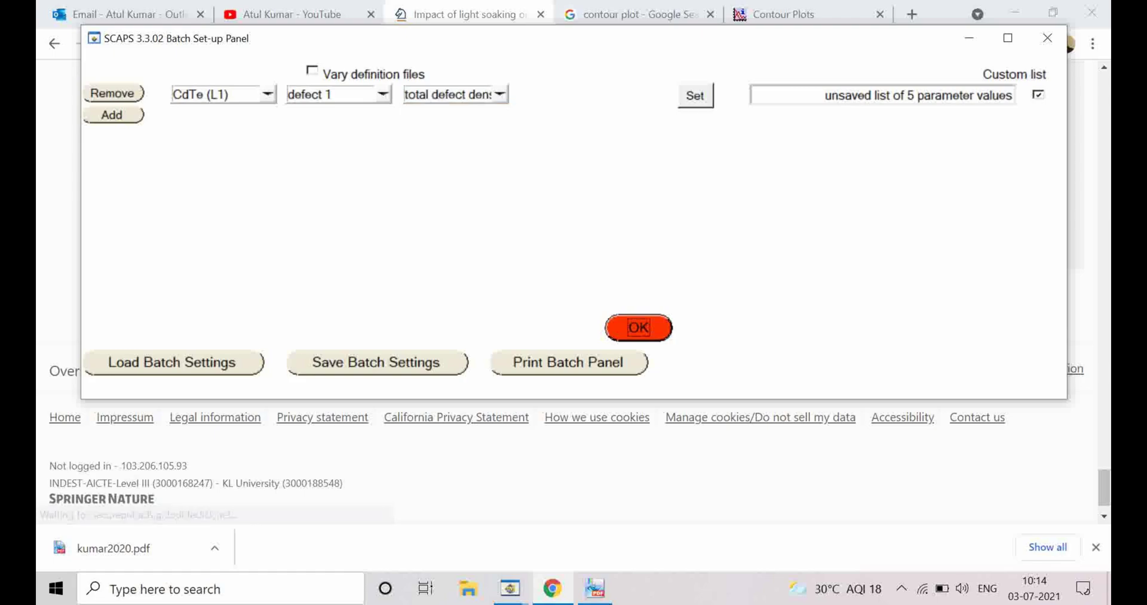
Replace the custom list for CdTe total defect density with 1e12, 1e13 and 1e14 and accept the batch settings.
{"action": "left_click", "coordinate": [695, 96]}
{"action": "left_click_drag", "start_coordinate": [754, 254], "coordinate": [649, 189]}
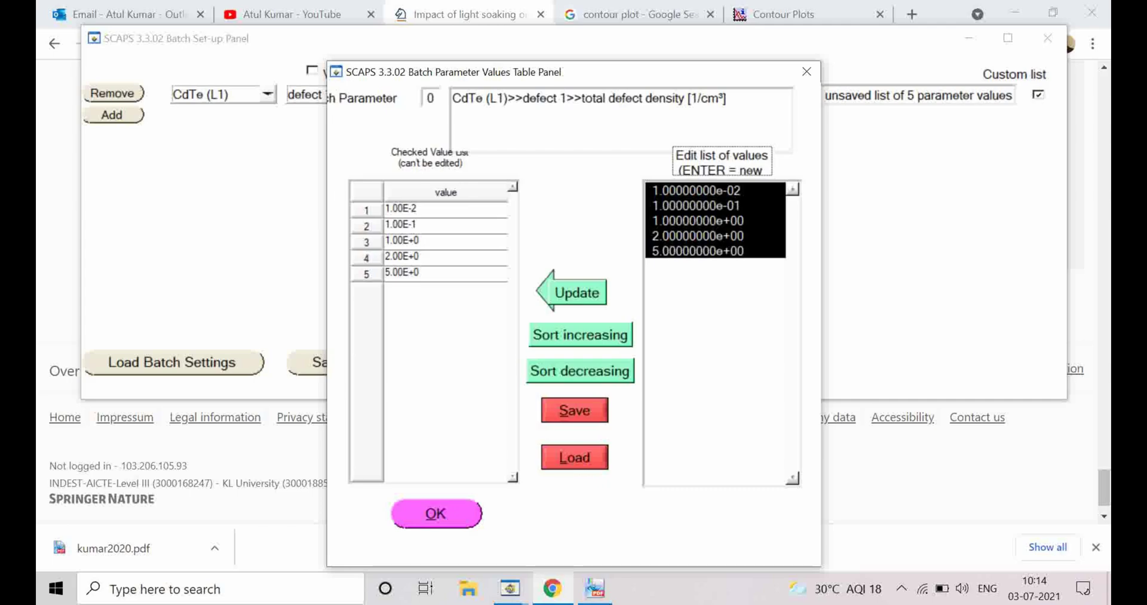
{"action": "type", "text": "1e12"}
{"action": "key", "text": "Return"}
{"action": "type", "text": "1e13"}
{"action": "key", "text": "Return"}
{"action": "type", "text": "1e14"}
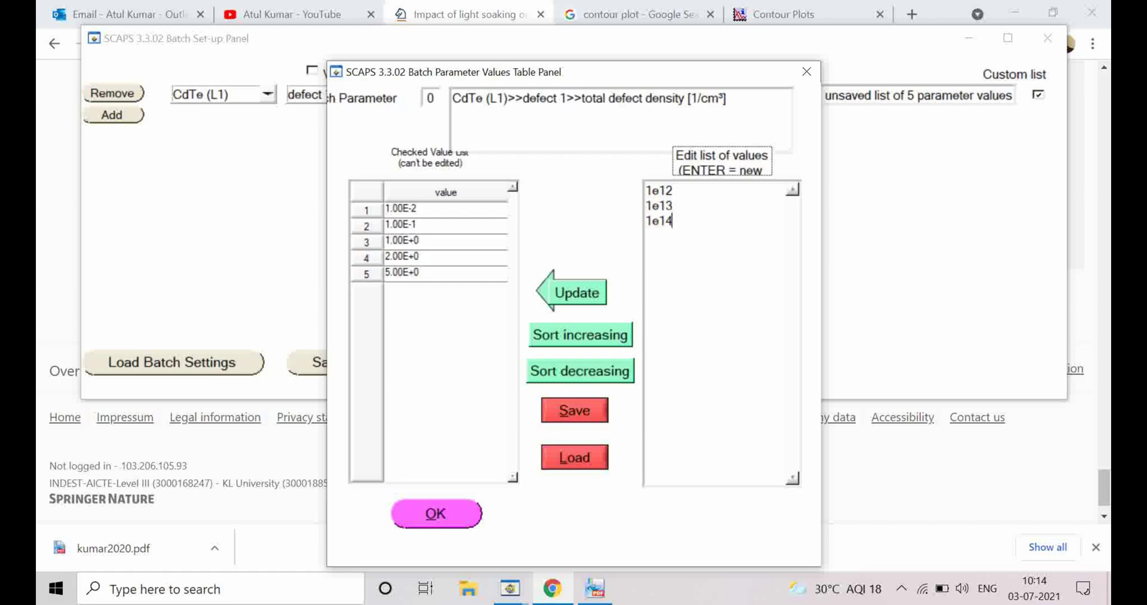
{"action": "left_click", "coordinate": [577, 293]}
{"action": "left_click", "coordinate": [436, 513]}
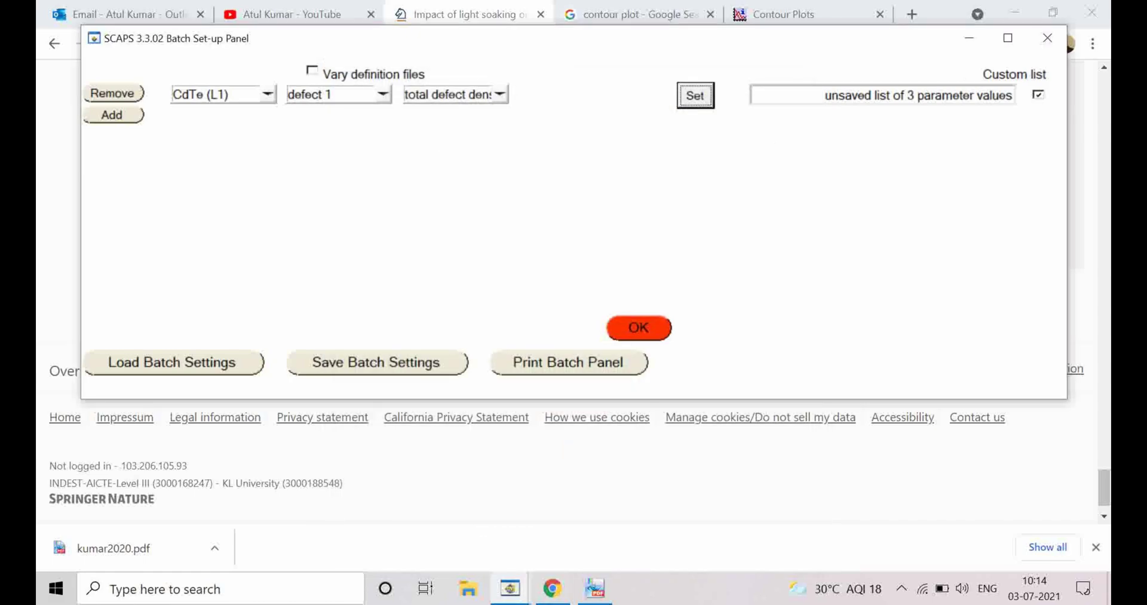
{"action": "left_click", "coordinate": [639, 327]}
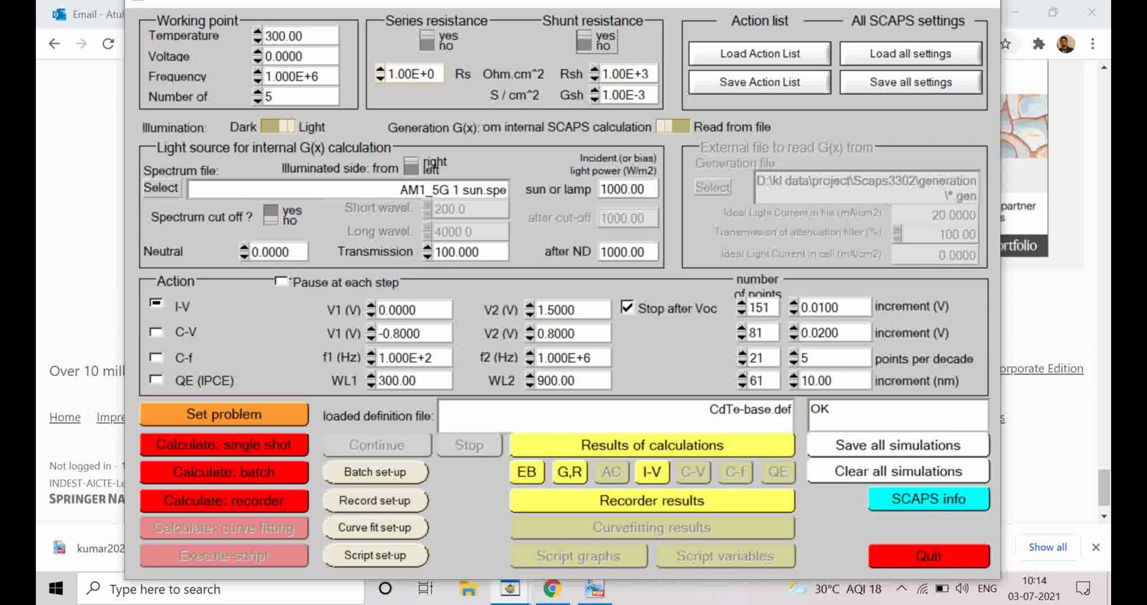
Check and keep the existing record settings, then run the recorder calculation for the defect density batch.
{"action": "left_click", "coordinate": [374, 500]}
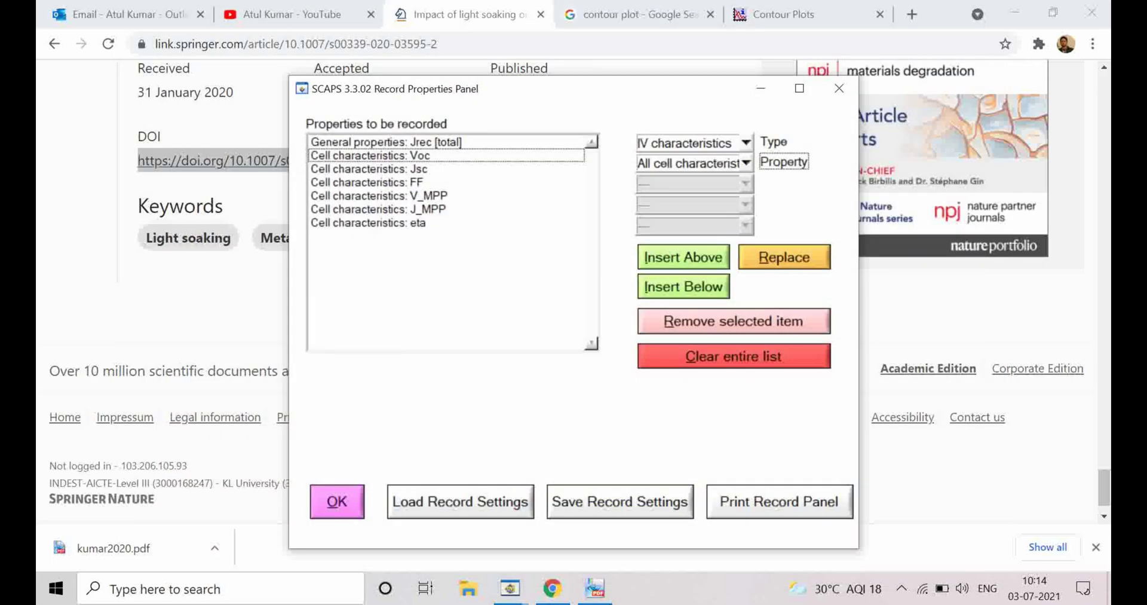
{"action": "left_click", "coordinate": [337, 501]}
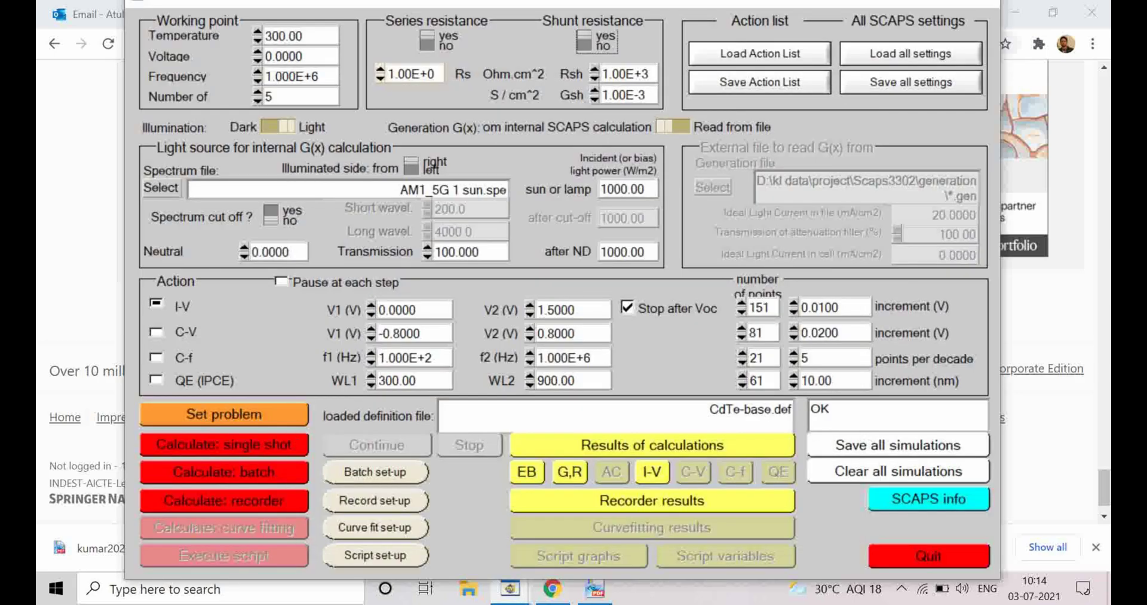
{"action": "left_click", "coordinate": [223, 501]}
{"action": "key", "text": "Return"}
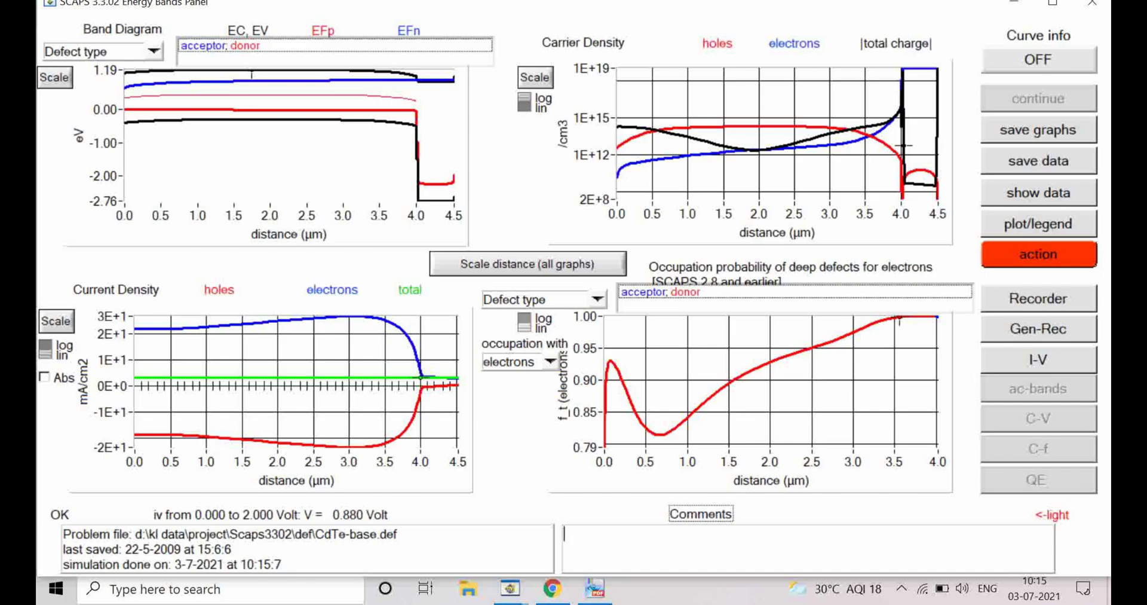
Plot eta against CdTe total defect density in the recorder results, using a logarithmic x-axis.
{"action": "left_click", "coordinate": [1038, 298]}
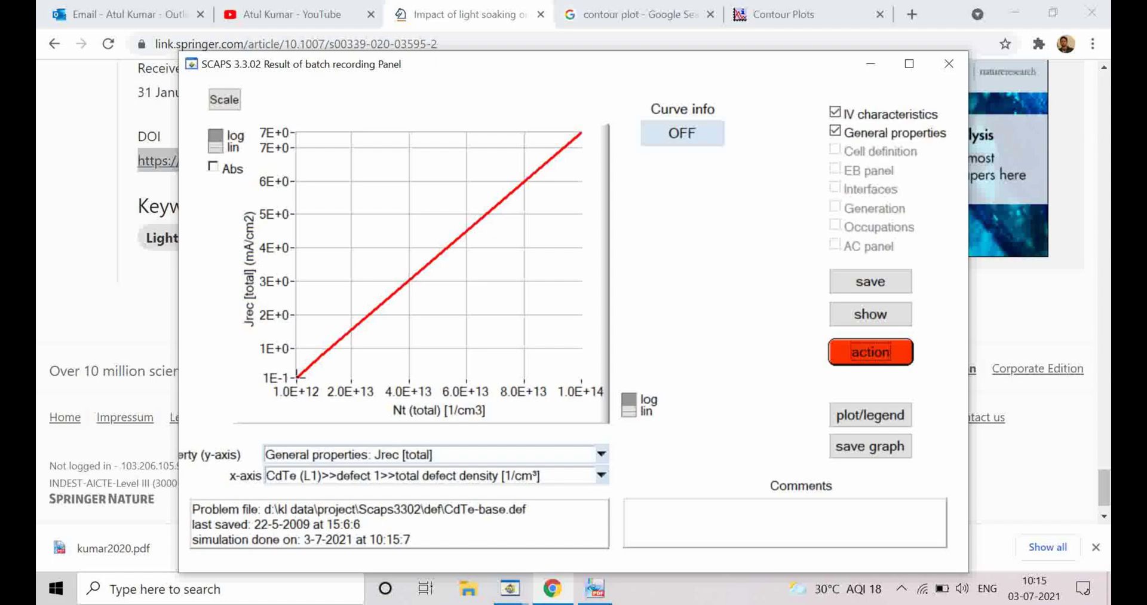
{"action": "left_click", "coordinate": [436, 454]}
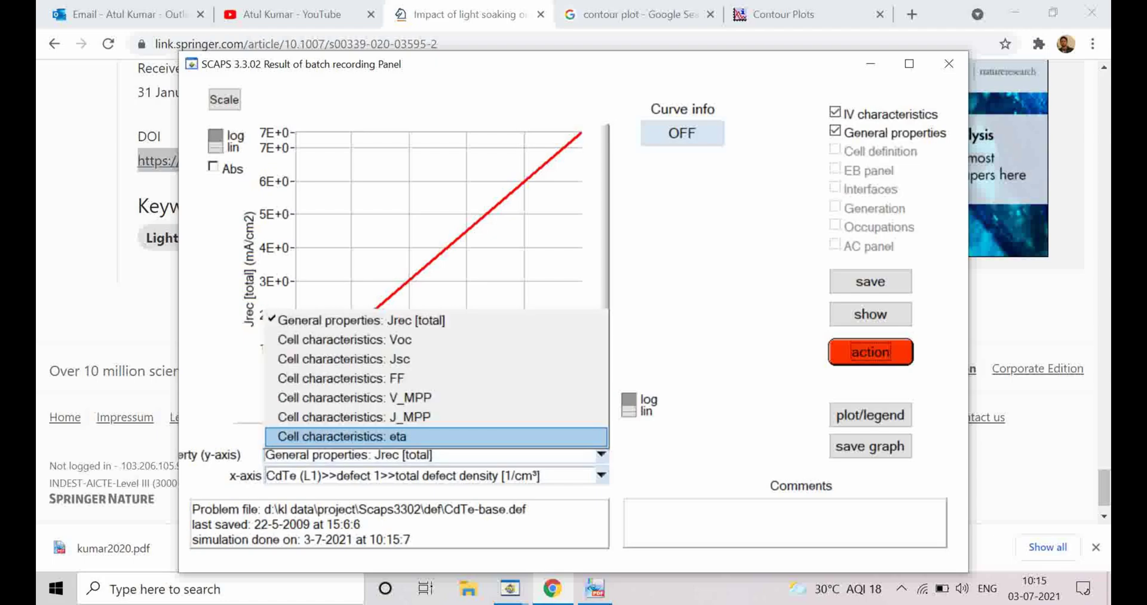
{"action": "left_click", "coordinate": [436, 436]}
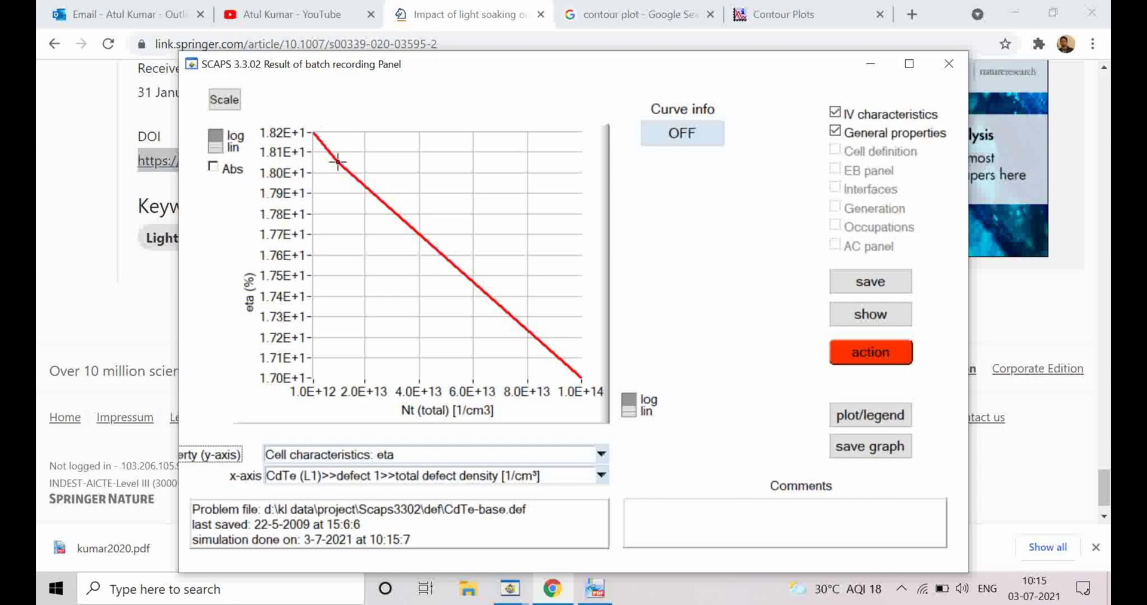
{"action": "left_click", "coordinate": [629, 405]}
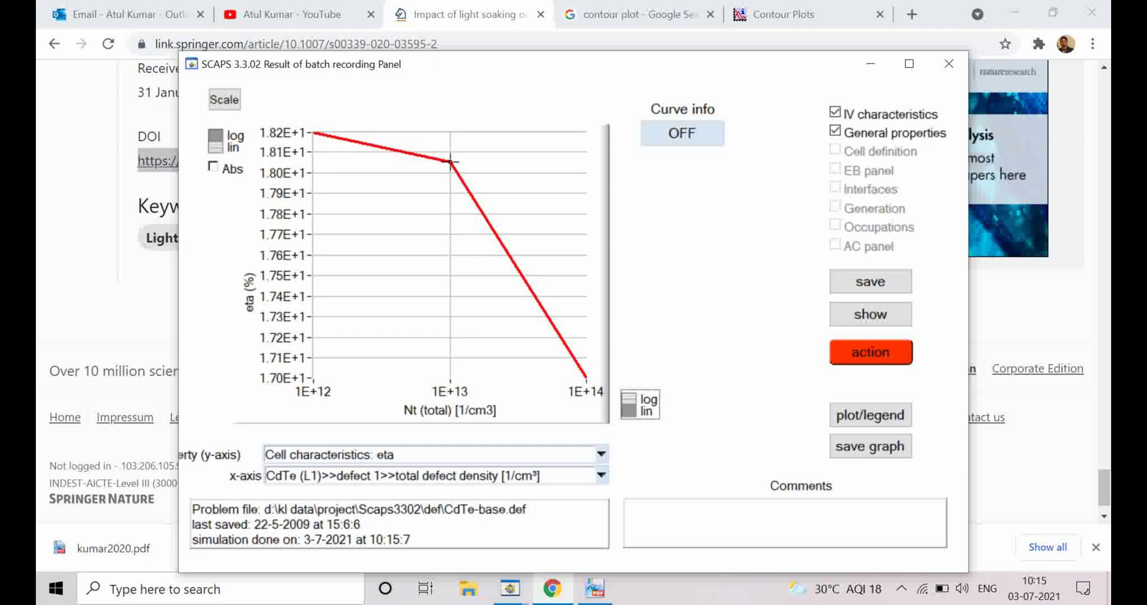
Return to the action panel and change the batch set-up's varied parameter to temperature, T [K].
{"action": "left_click", "coordinate": [871, 352]}
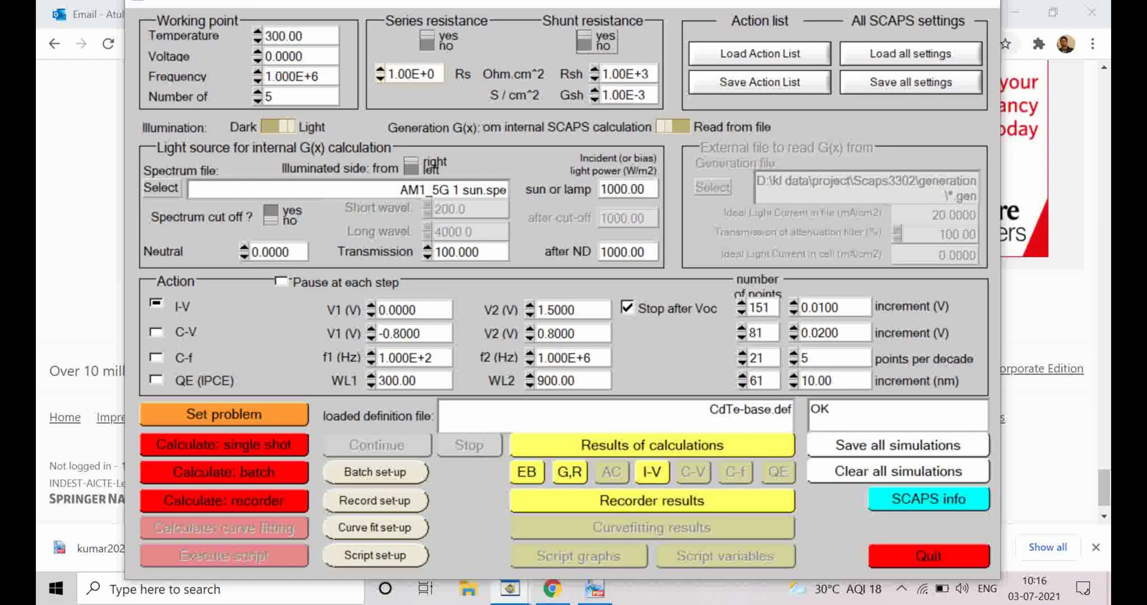
{"action": "left_click", "coordinate": [376, 471]}
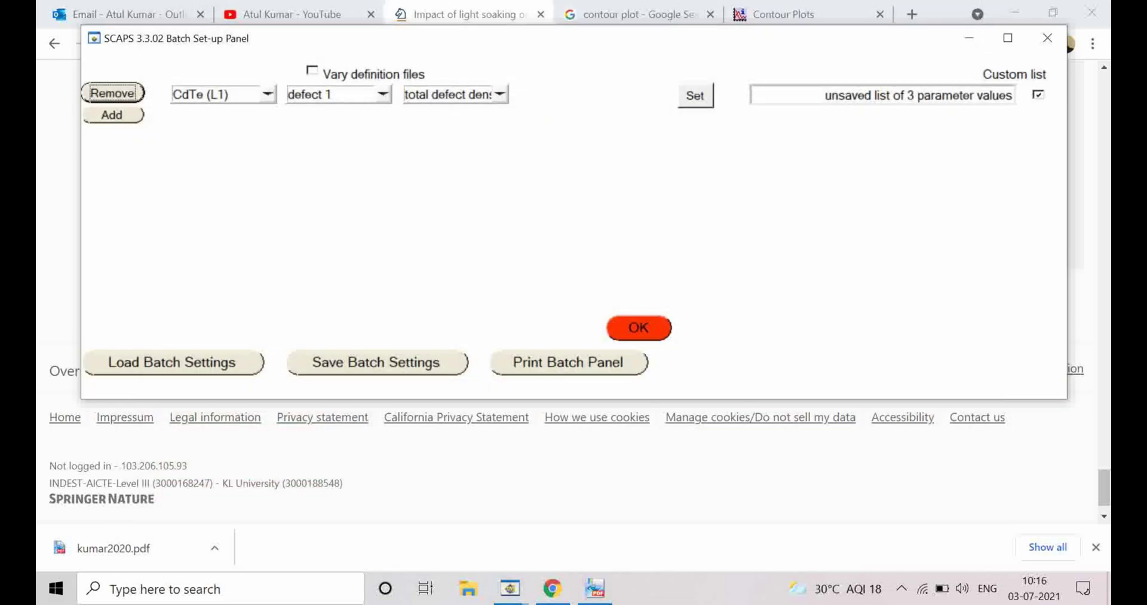
{"action": "left_click", "coordinate": [222, 94]}
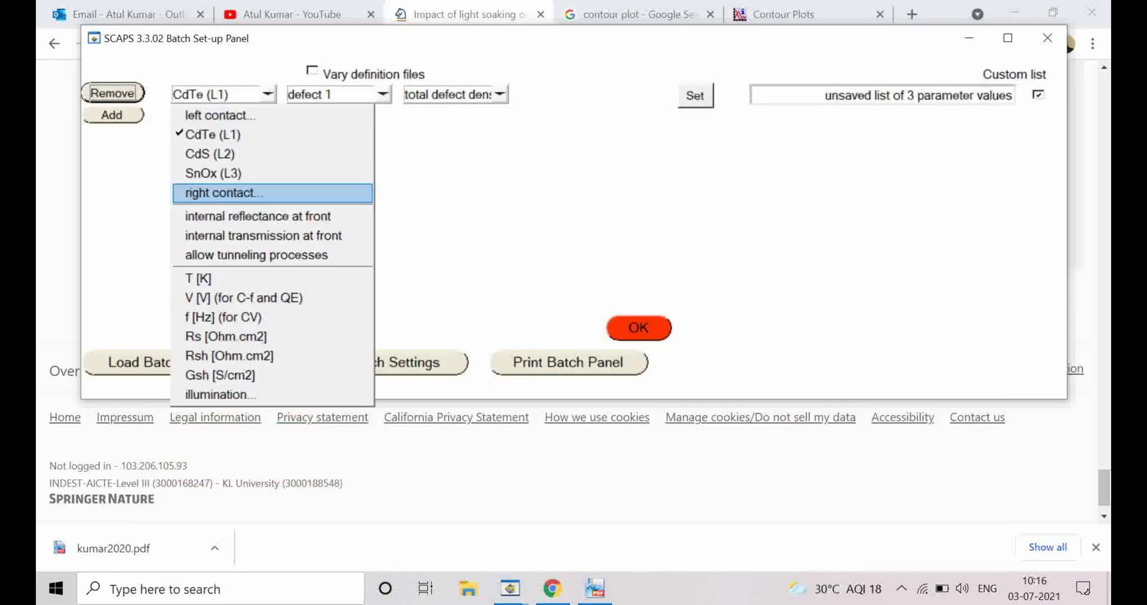
{"action": "left_click", "coordinate": [197, 279]}
Replace the custom temperature list with 400, 350, 300 and 250 K and accept the batch settings.
{"action": "left_click", "coordinate": [695, 96]}
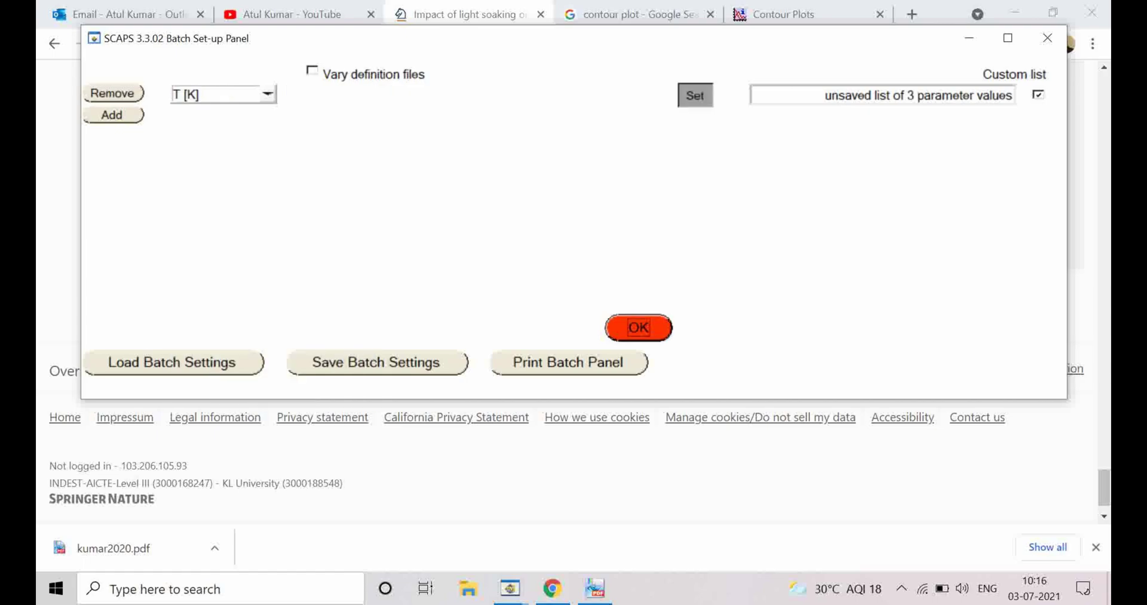
{"action": "type", "text": "1"}
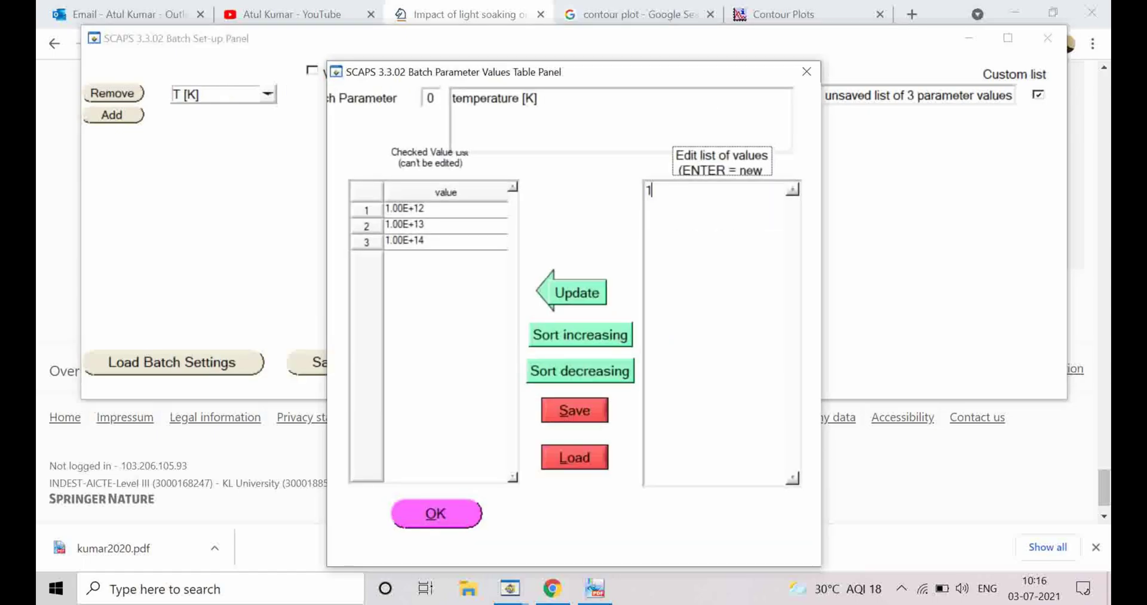
{"action": "key", "text": "BackSpace"}
{"action": "type", "text": "400"}
{"action": "key", "text": "Return"}
{"action": "type", "text": "350"}
{"action": "key", "text": "Return"}
{"action": "type", "text": "300 "}
{"action": "type", "text": "250"}
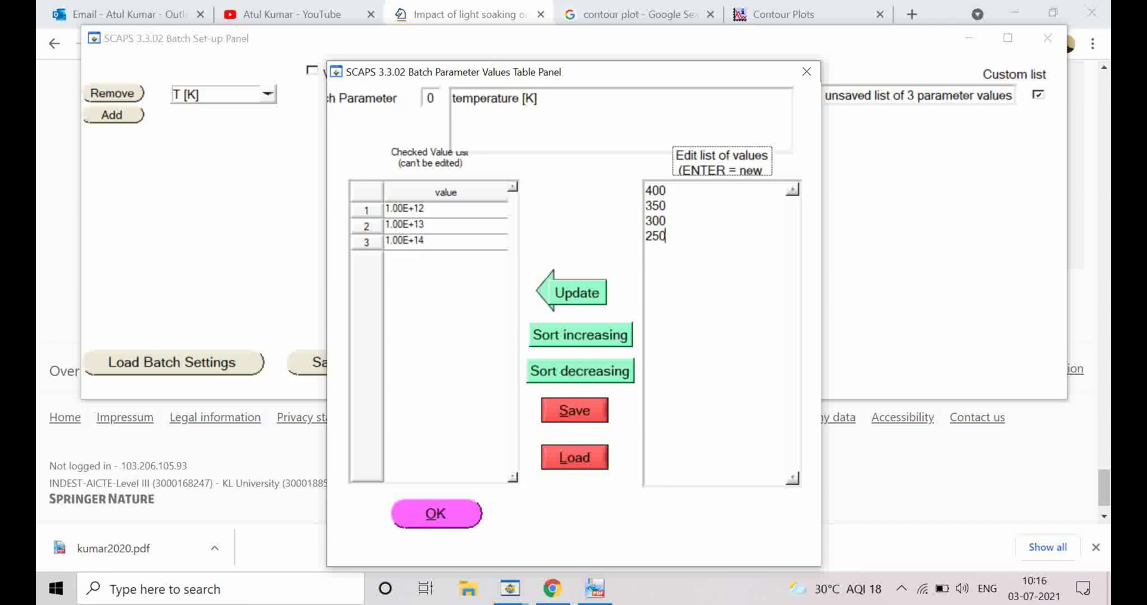
{"action": "left_click", "coordinate": [577, 292]}
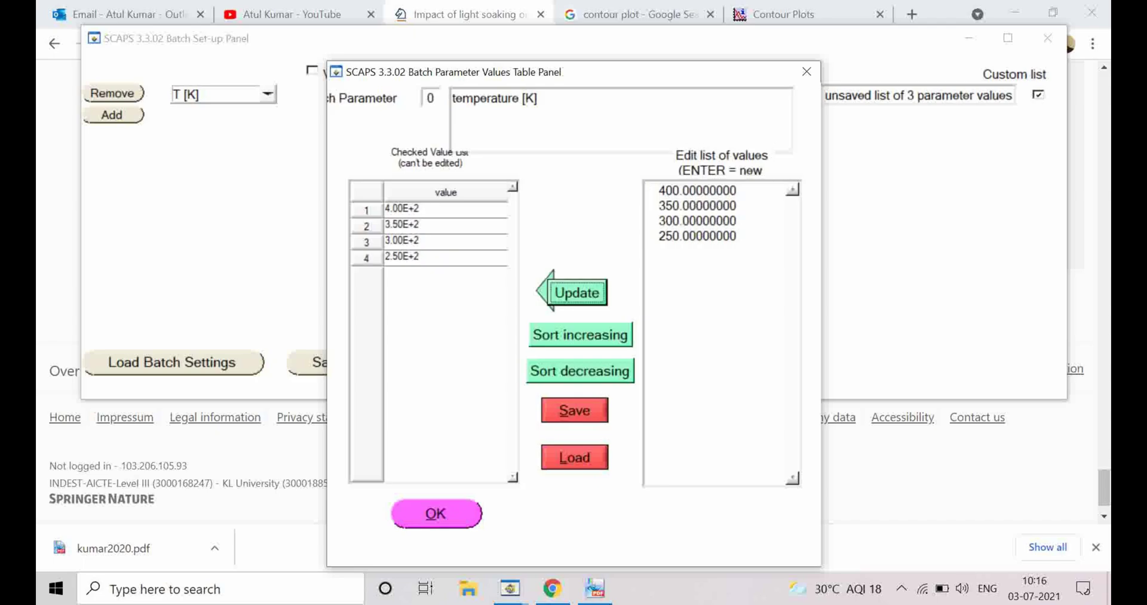
{"action": "left_click", "coordinate": [436, 513]}
{"action": "left_click", "coordinate": [635, 326]}
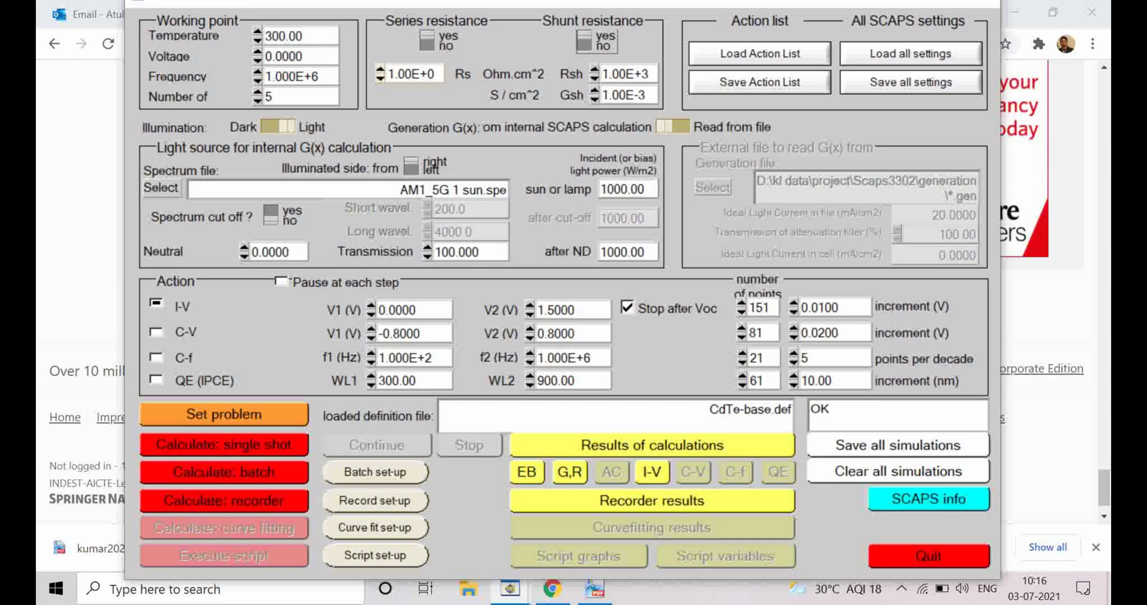
Check and keep the existing record settings and run the recorder calculation for the temperature batch, discarding the previously recorded results.
{"action": "left_click", "coordinate": [375, 500]}
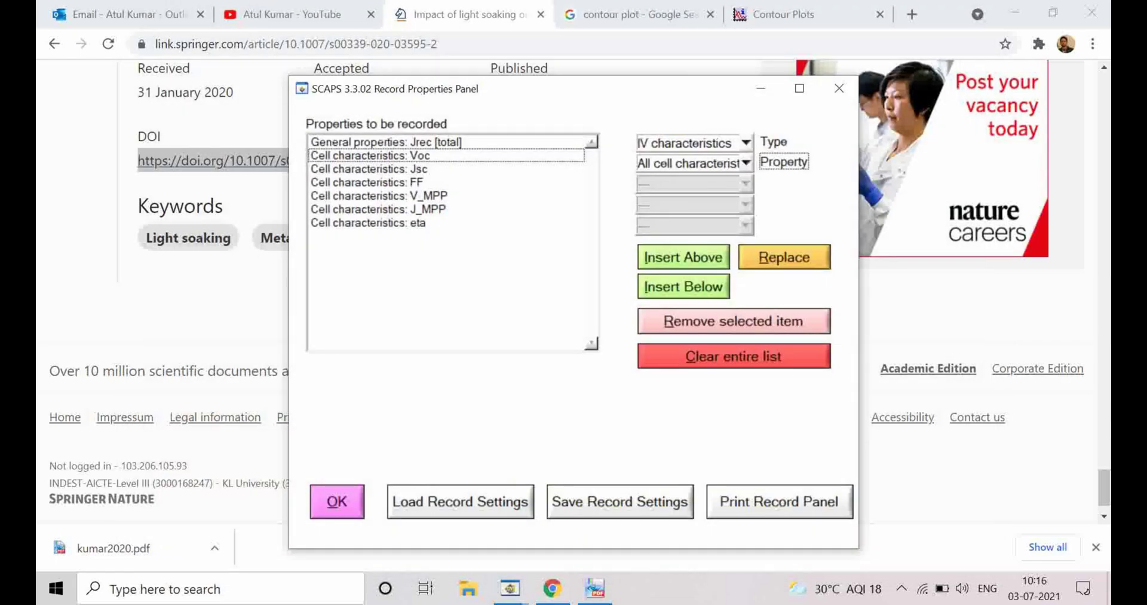
{"action": "left_click", "coordinate": [746, 164]}
{"action": "left_click", "coordinate": [337, 501]}
{"action": "left_click", "coordinate": [337, 501]}
{"action": "left_click", "coordinate": [224, 500]}
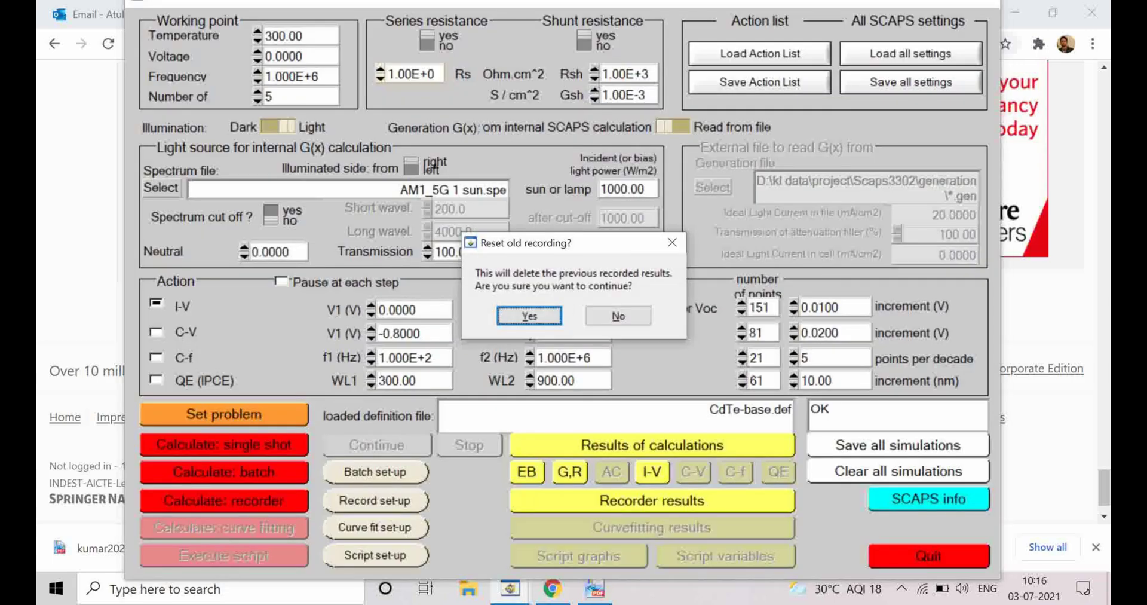
{"action": "left_click", "coordinate": [529, 314]}
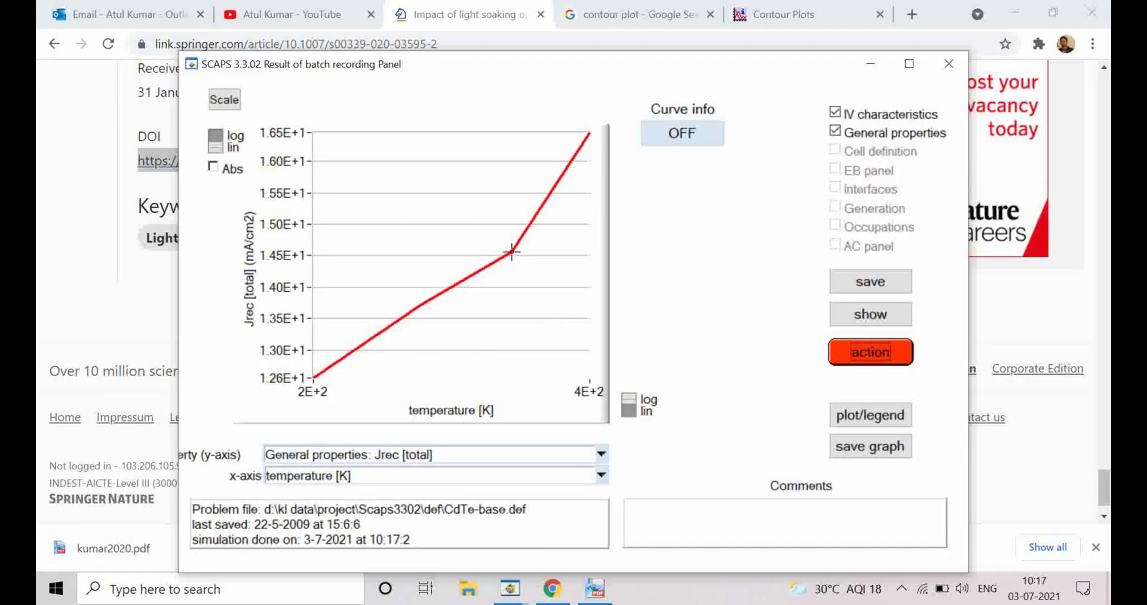
Plot eta against temperature in the recorder results and return to the action panel.
{"action": "left_click", "coordinate": [601, 454]}
{"action": "left_click", "coordinate": [478, 438]}
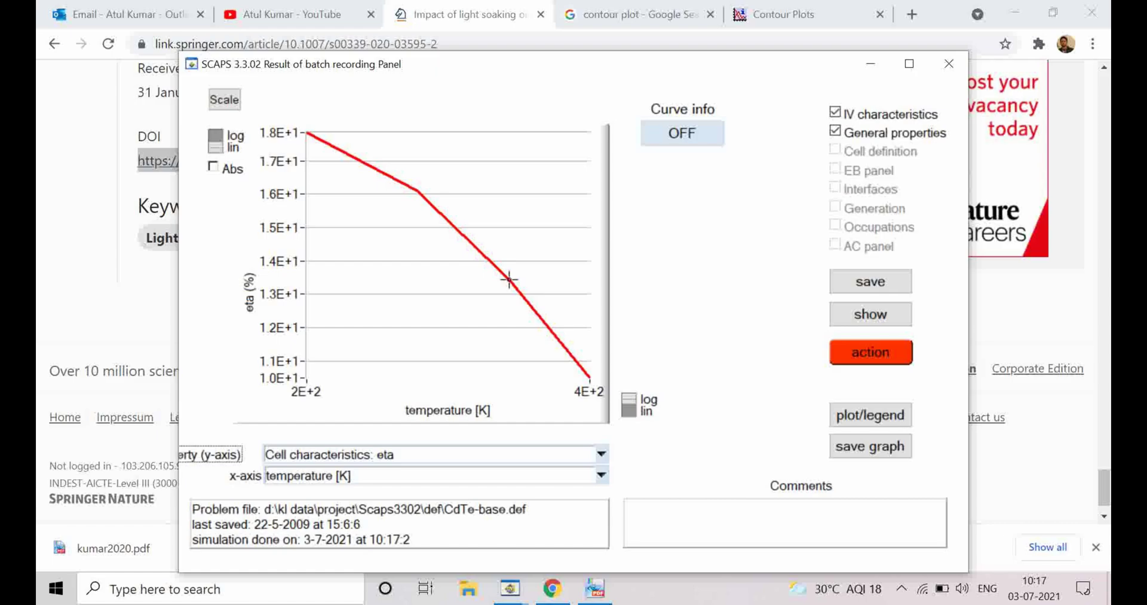
{"action": "left_click", "coordinate": [871, 352]}
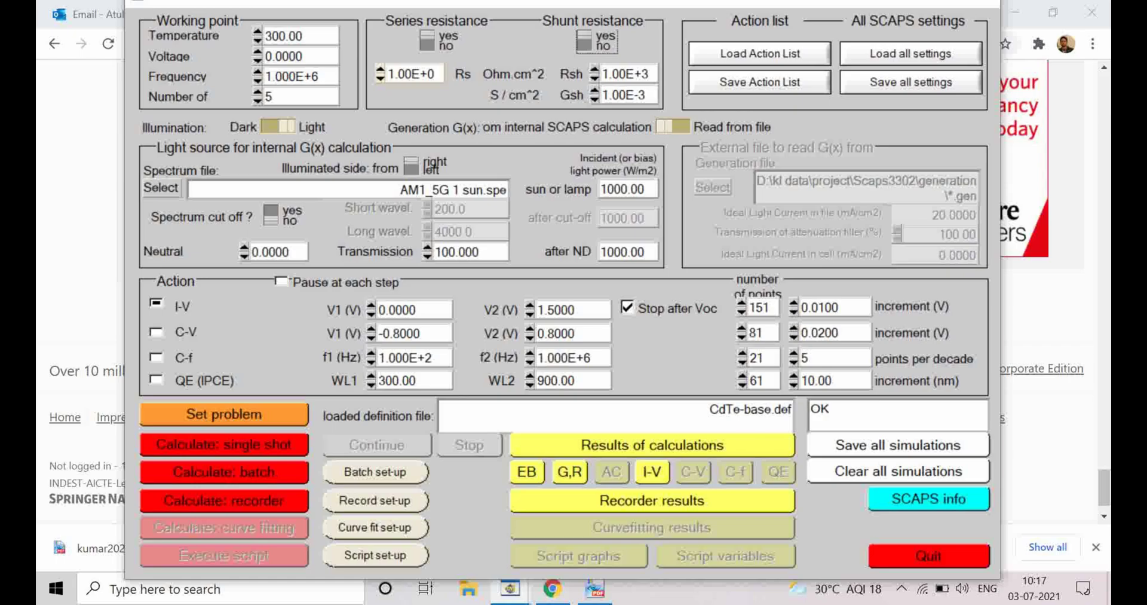
Look over the layer structure in the CdTe-base.def problem definition and close it without changes.
{"action": "left_click", "coordinate": [224, 413]}
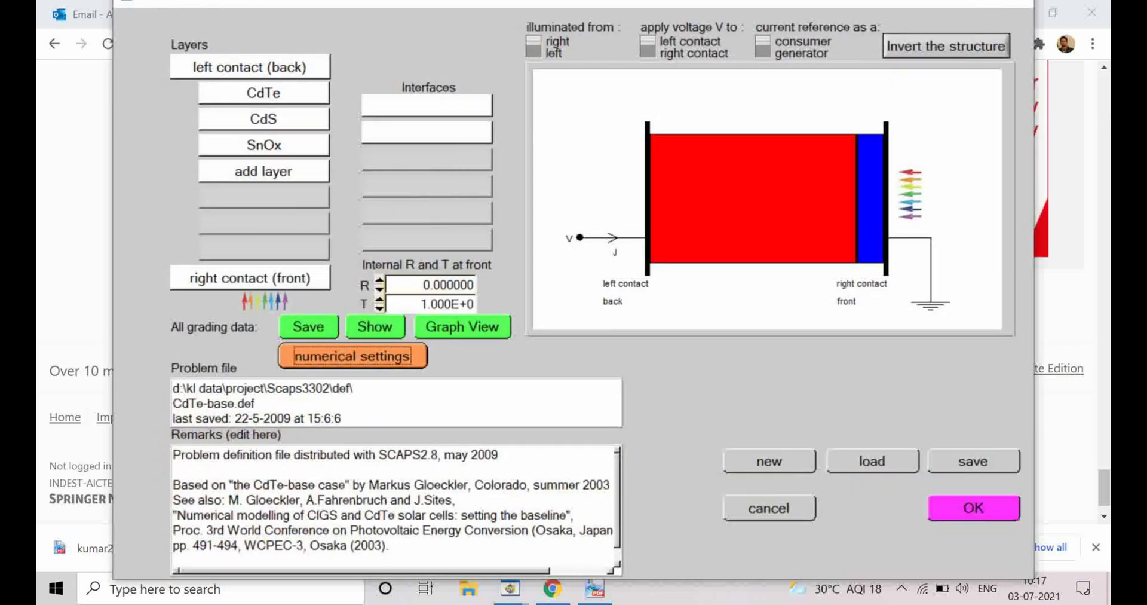
{"action": "left_click", "coordinate": [974, 507]}
Choose Metal work function [eV] of the left contact as the varied batch parameter and accept the batch settings.
{"action": "left_click", "coordinate": [300, 476]}
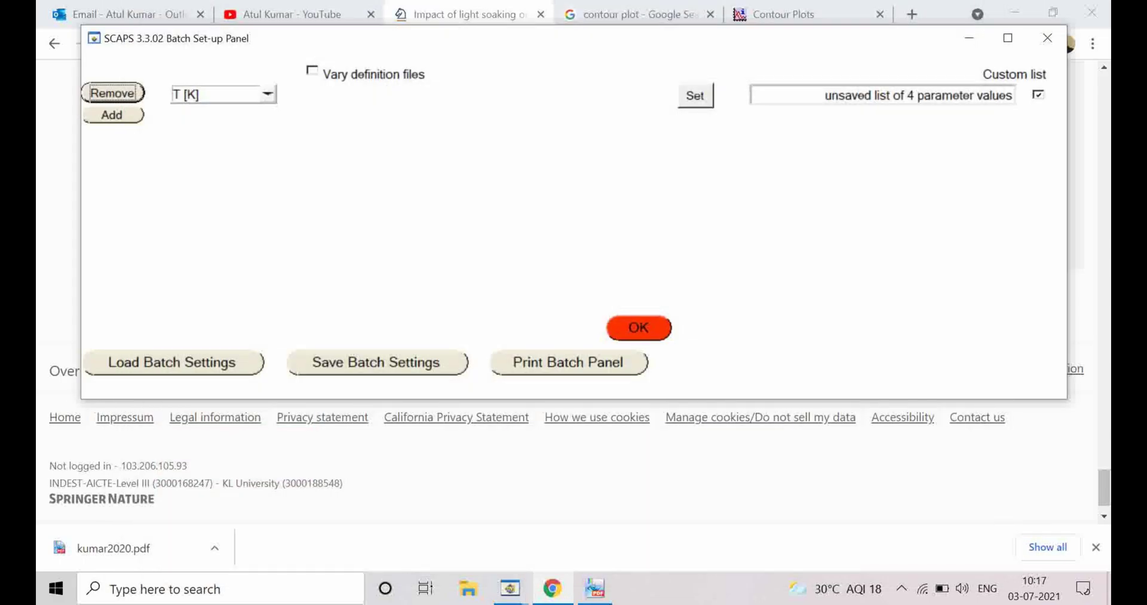
{"action": "left_click", "coordinate": [267, 94]}
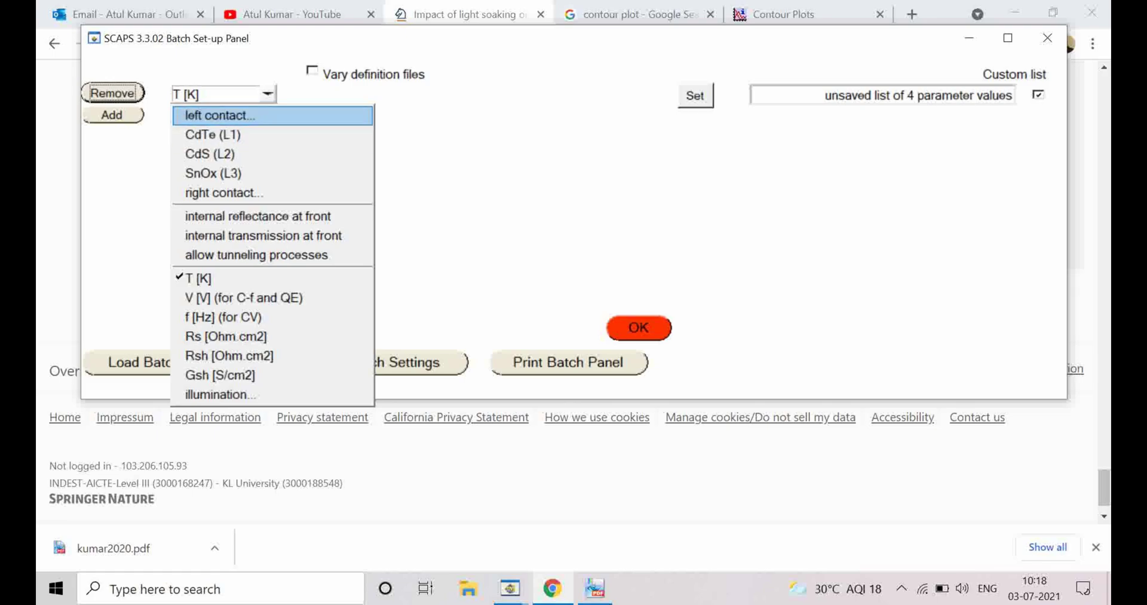
{"action": "key", "text": "Return"}
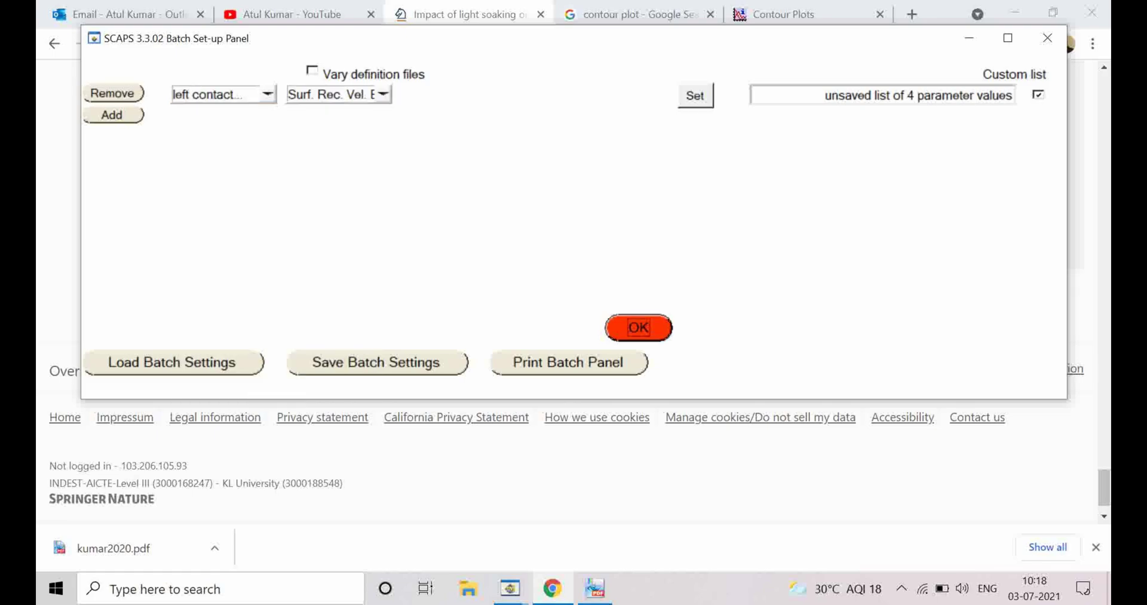
{"action": "left_click", "coordinate": [383, 94]}
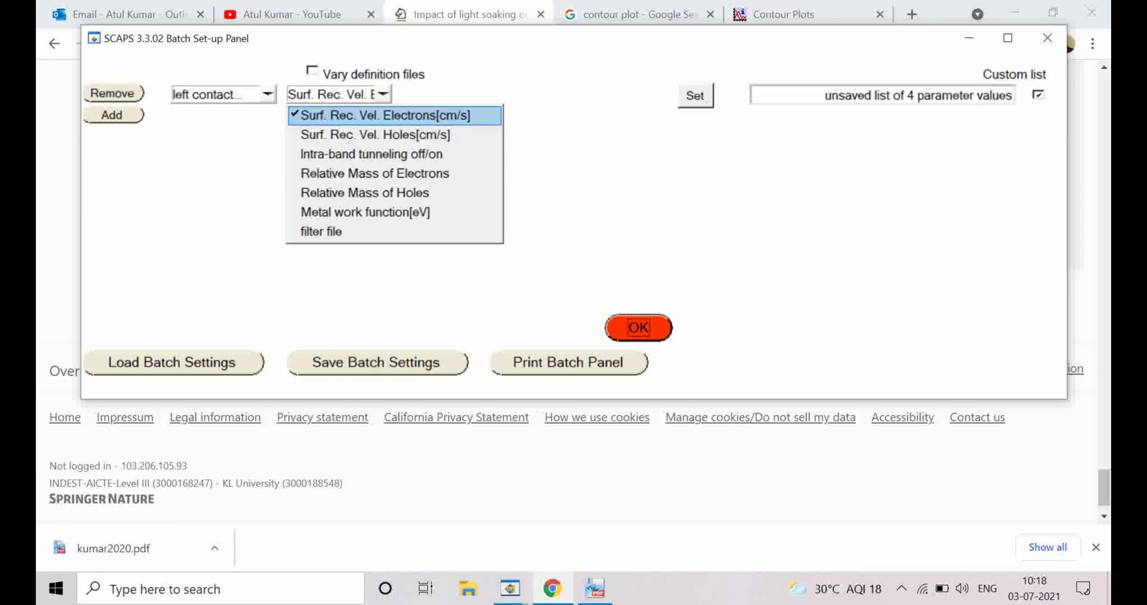
{"action": "key", "text": "Down"}
{"action": "key", "text": "Down"}
{"action": "key", "text": "Down"}
{"action": "key", "text": "Down"}
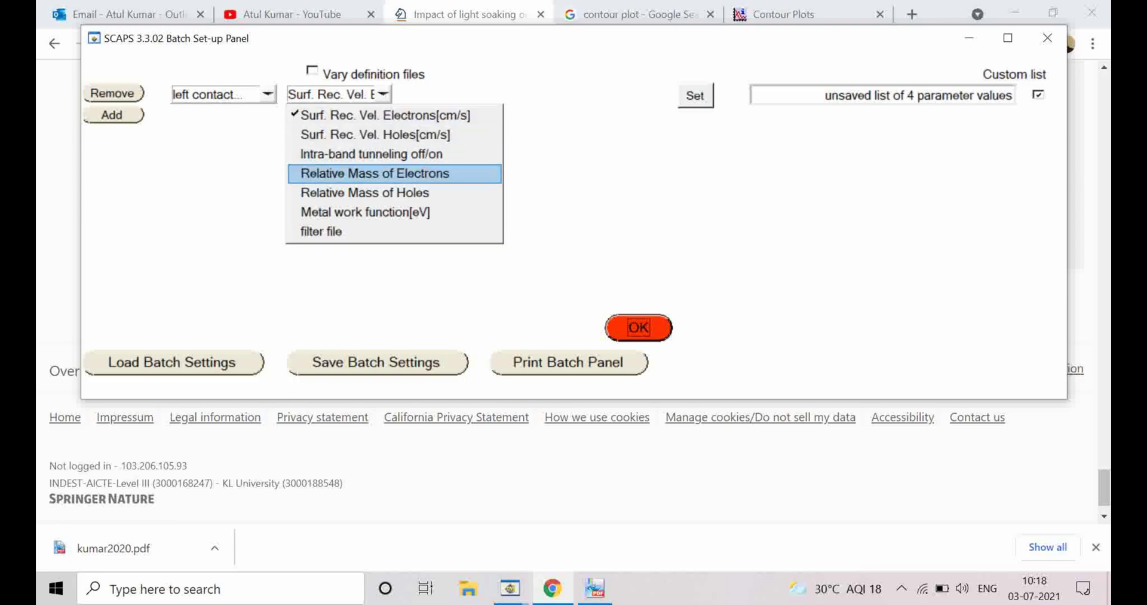
{"action": "key", "text": "Return"}
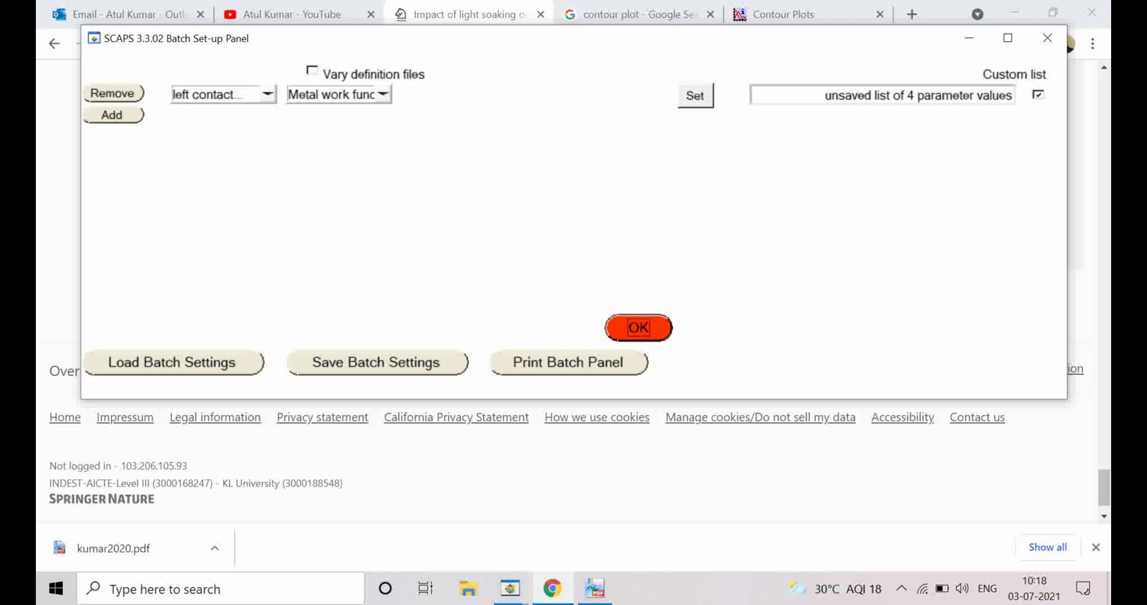
{"action": "left_click", "coordinate": [638, 327]}
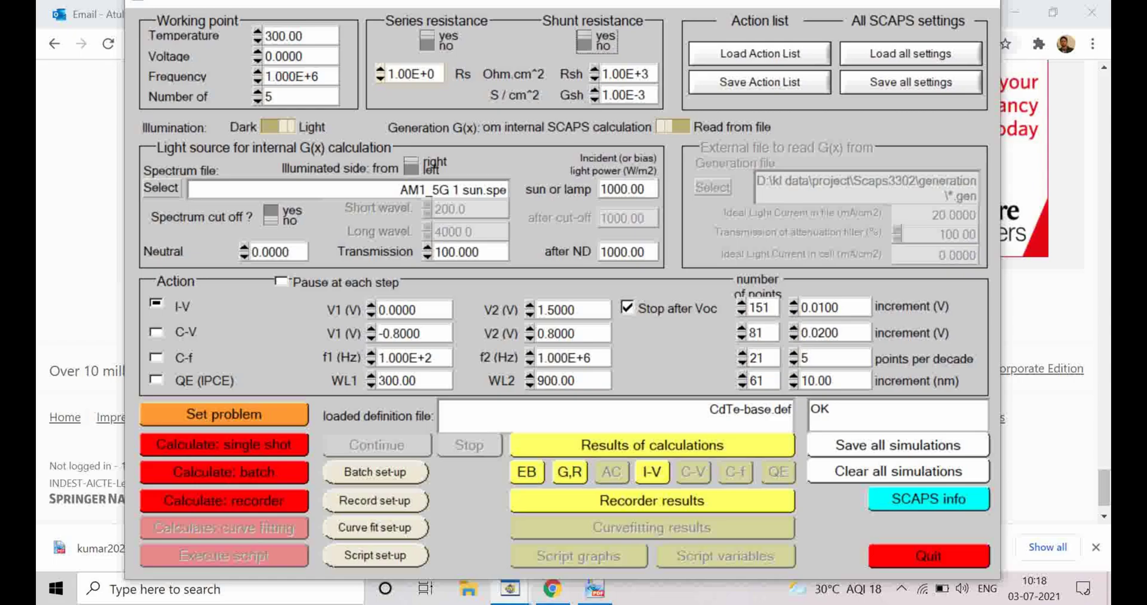
Change the simulated measurement from I-V to C-V.
{"action": "left_click", "coordinate": [156, 332]}
{"action": "left_click", "coordinate": [156, 304]}
Switch to PDF-XChange Viewer to examine the capacitance–voltage plot in Fig. 9 of kumar2020, and return to SCAPS.
{"action": "left_click", "coordinate": [902, 3]}
{"action": "key", "text": "alt+Tab"}
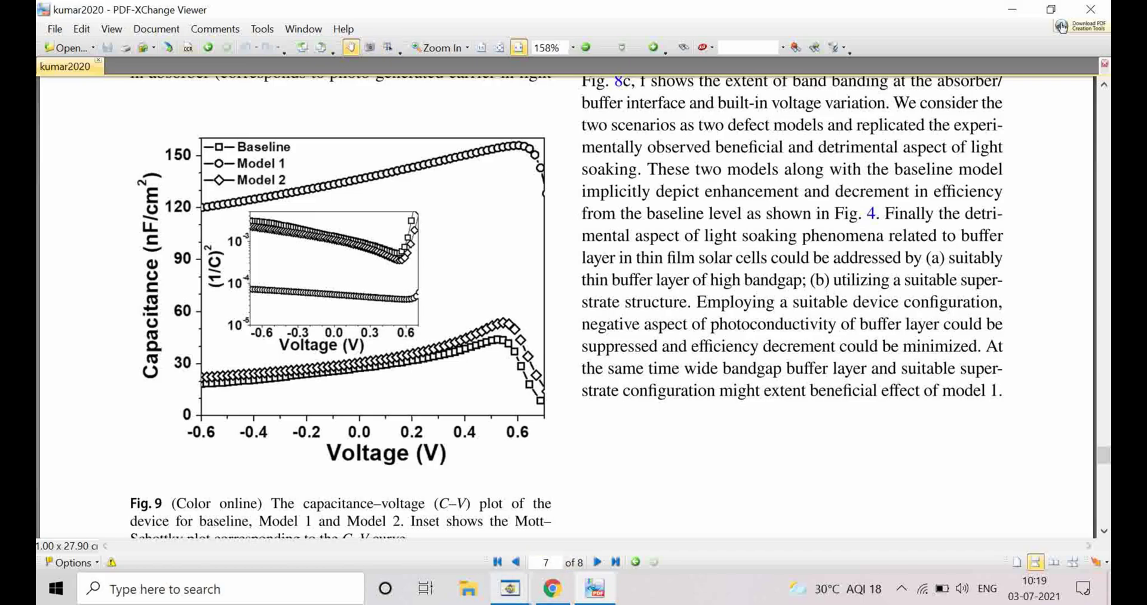
{"action": "left_click", "coordinate": [509, 588]}
{"action": "left_click", "coordinate": [420, 514]}
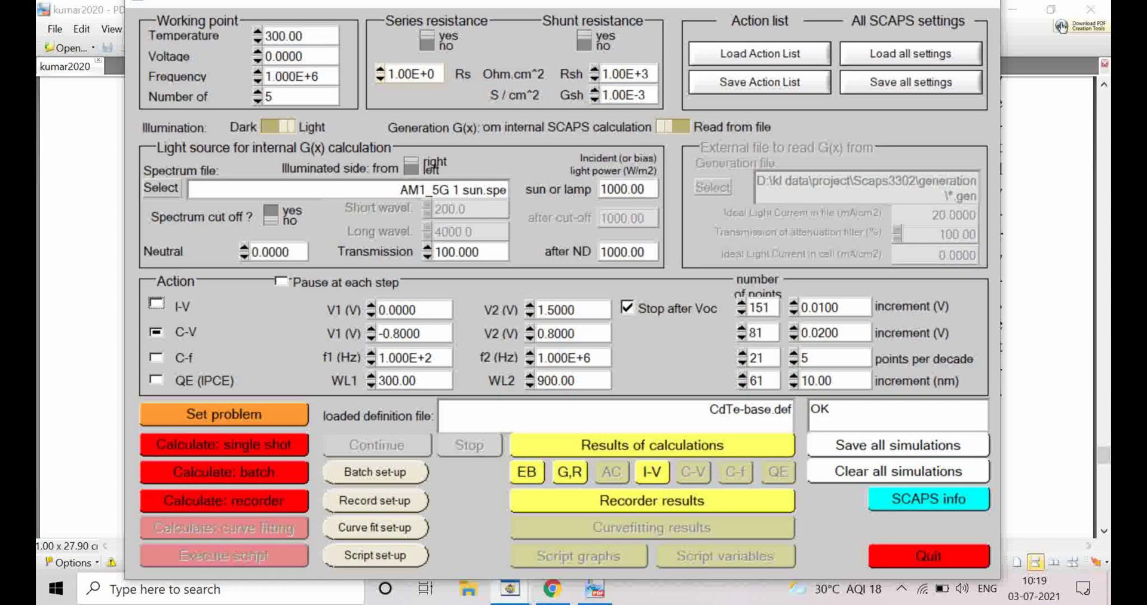
Make QE (IPCE) the only active measurement by enabling it and disabling C-V and C-f, keeping its wavelength range.
{"action": "left_click", "coordinate": [156, 357]}
{"action": "left_click", "coordinate": [156, 379]}
{"action": "key", "text": "Tab"}
{"action": "left_click_drag", "start_coordinate": [577, 380], "coordinate": [534, 381]}
{"action": "left_click_drag", "start_coordinate": [418, 380], "coordinate": [385, 380]}
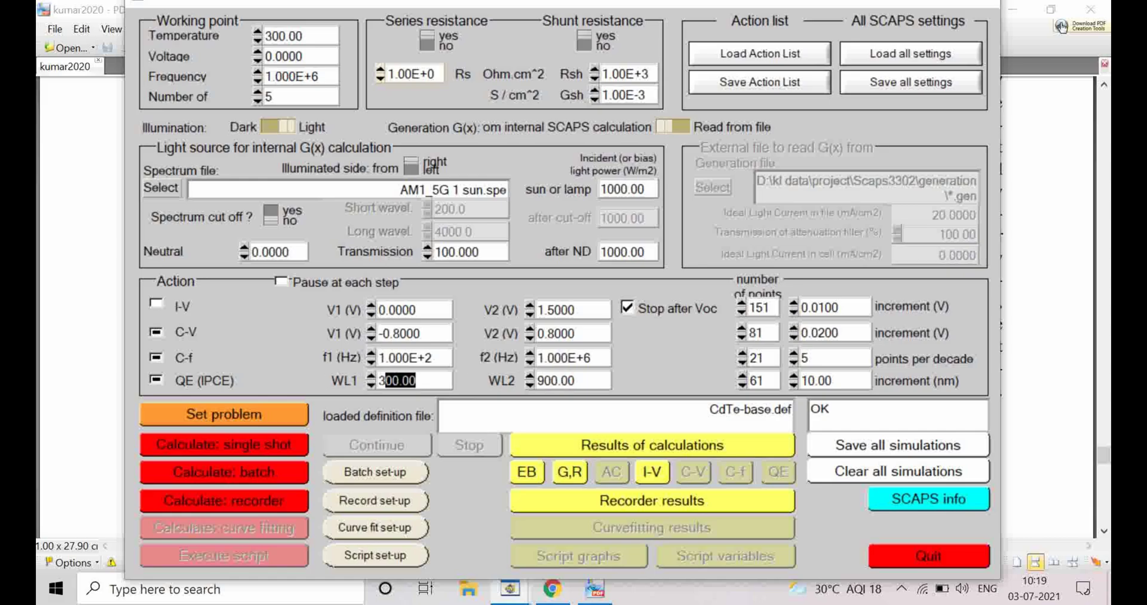
{"action": "key", "text": "Tab"}
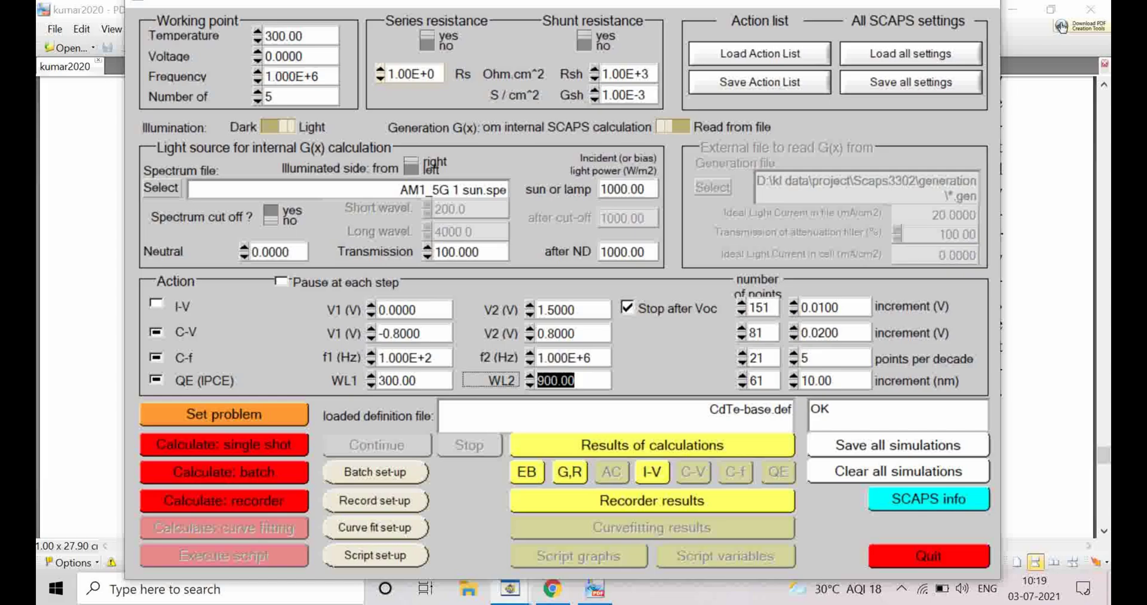
{"action": "left_click", "coordinate": [156, 358]}
{"action": "left_click", "coordinate": [156, 332]}
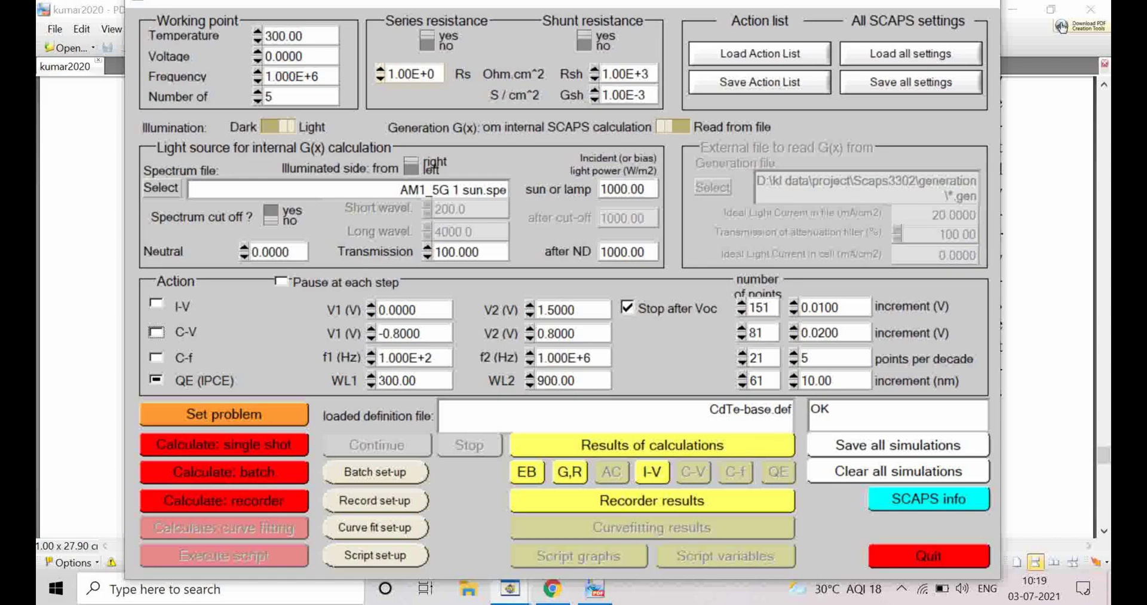
Choose T [K] as the varied batch parameter, keep the list 400, 350, 300 and 250 K, and accept the settings.
{"action": "left_click", "coordinate": [376, 471]}
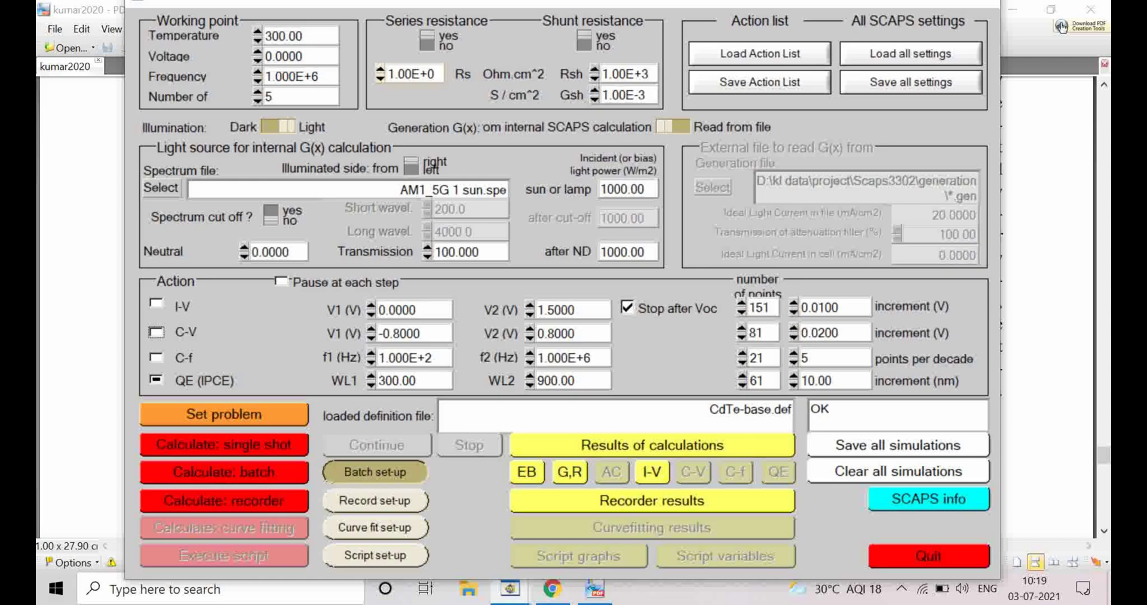
{"action": "left_click", "coordinate": [268, 93]}
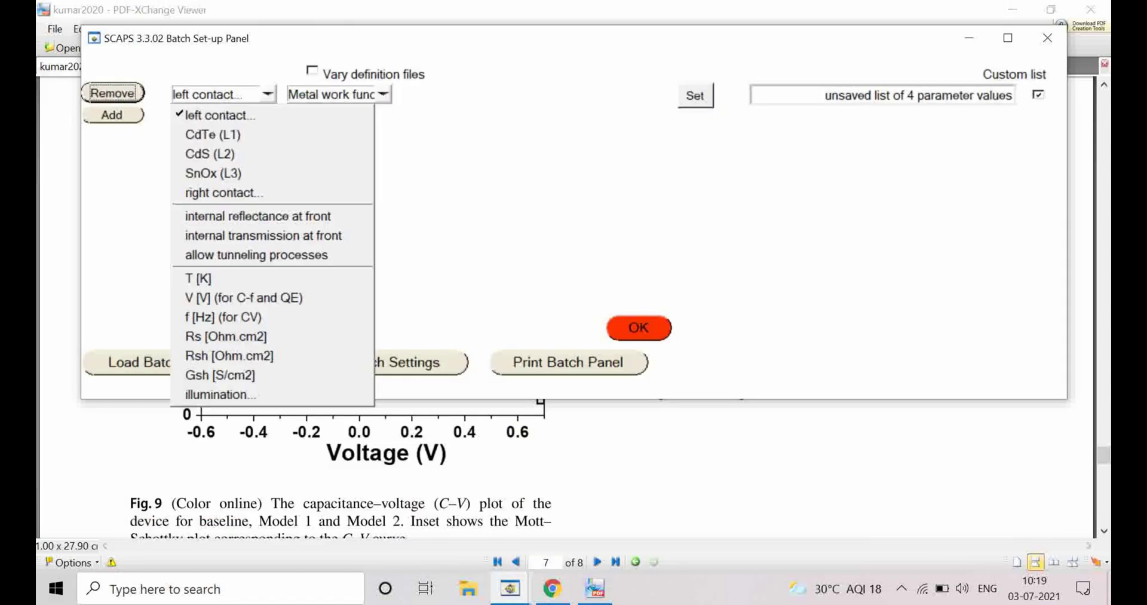
{"action": "left_click", "coordinate": [206, 276]}
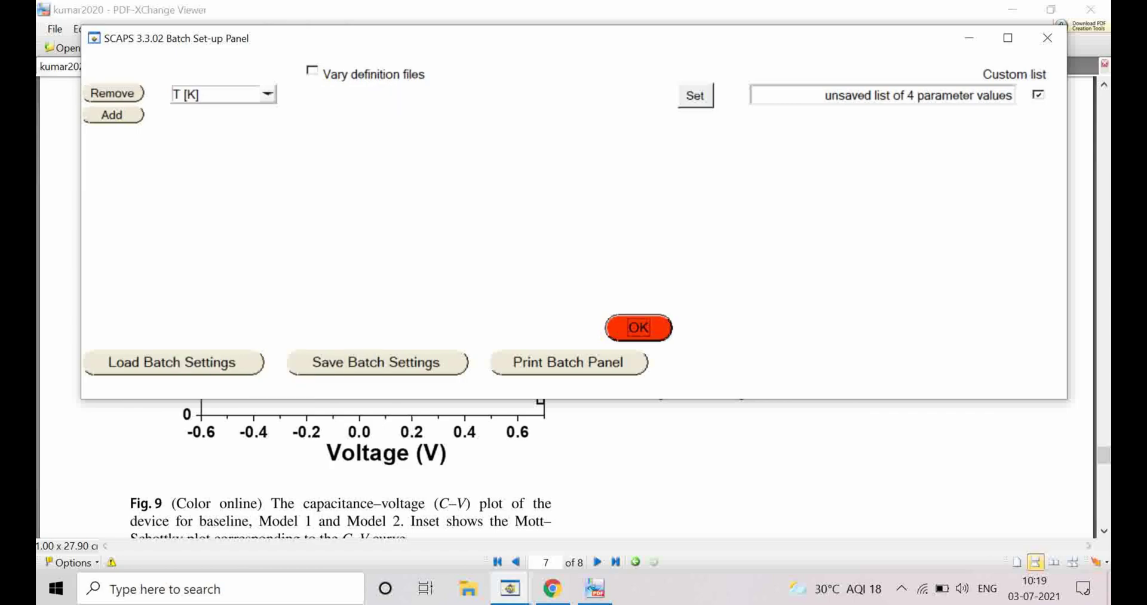
{"action": "left_click", "coordinate": [695, 95]}
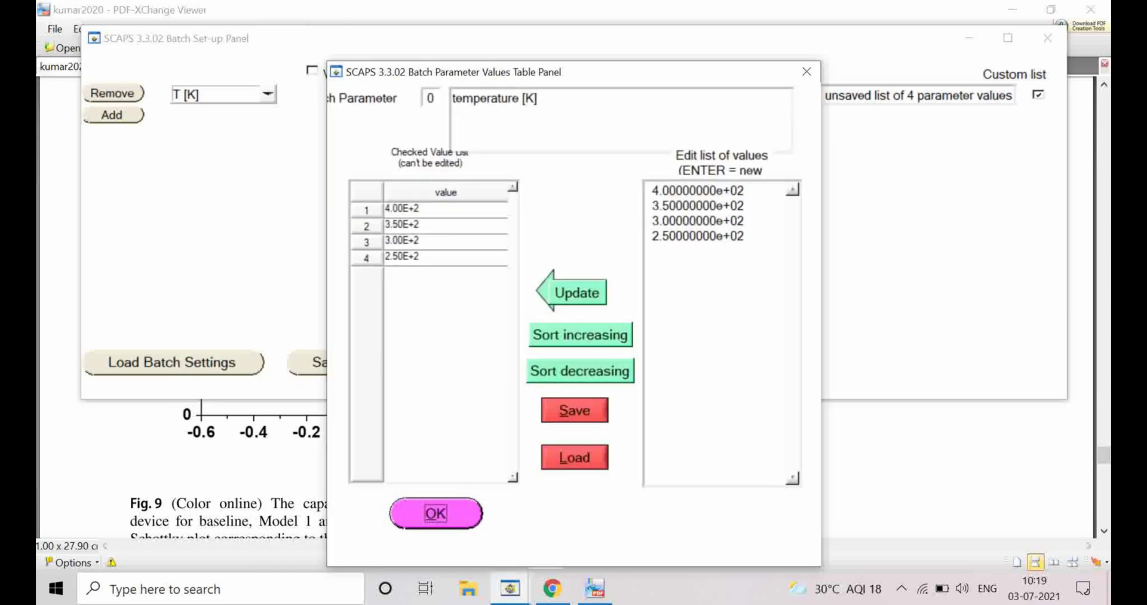
{"action": "left_click", "coordinate": [577, 292]}
{"action": "left_click", "coordinate": [436, 513]}
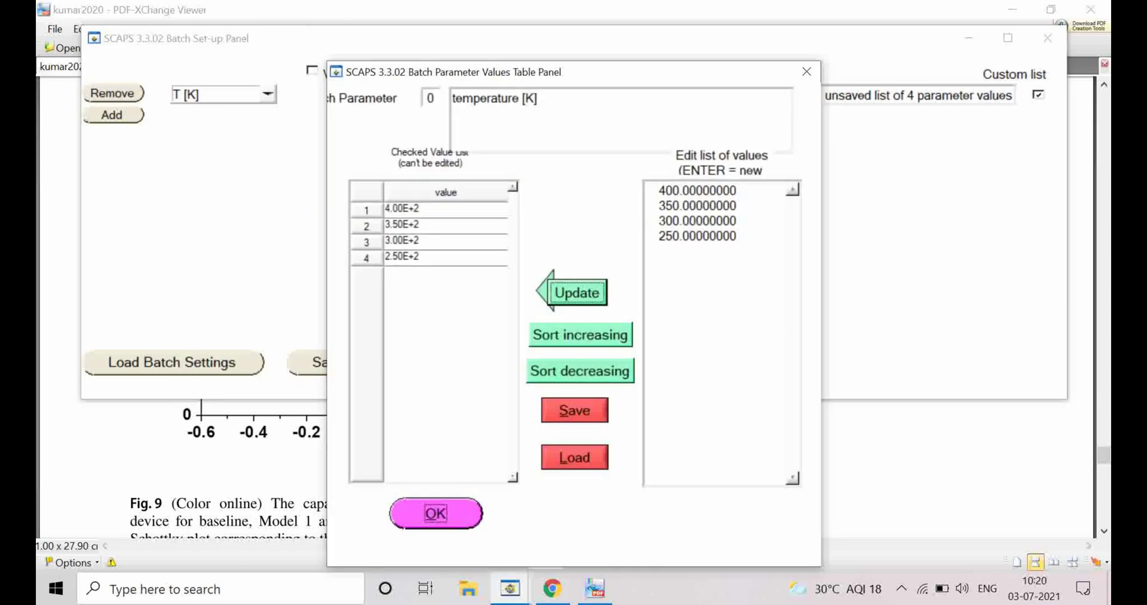
{"action": "key", "text": "Return"}
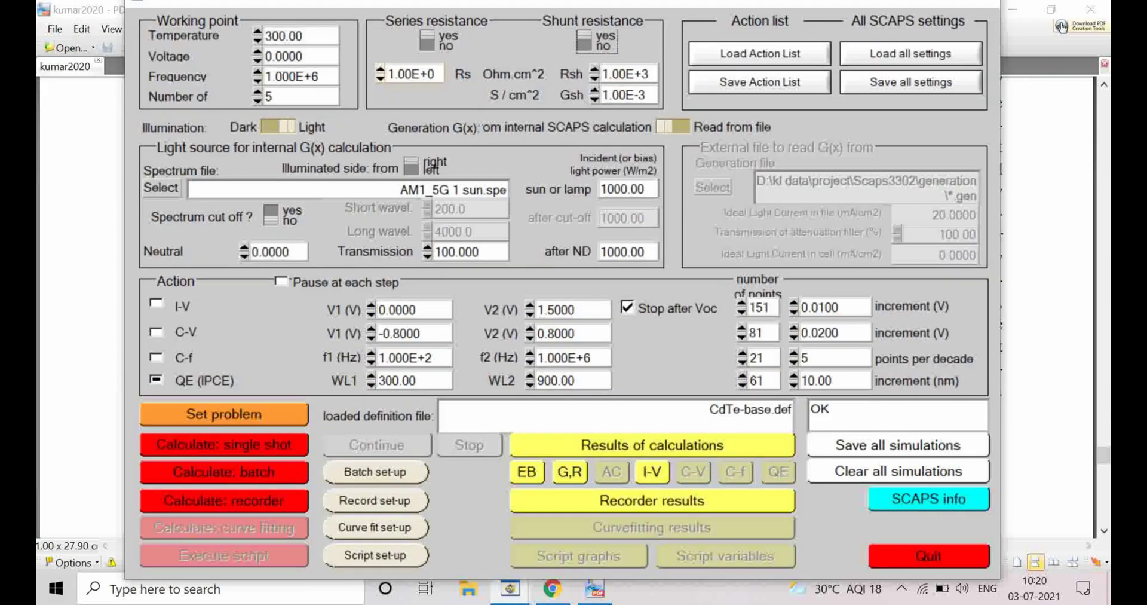
Open the record settings and examine the available property types and the properties offered under General properties.
{"action": "left_click", "coordinate": [375, 501]}
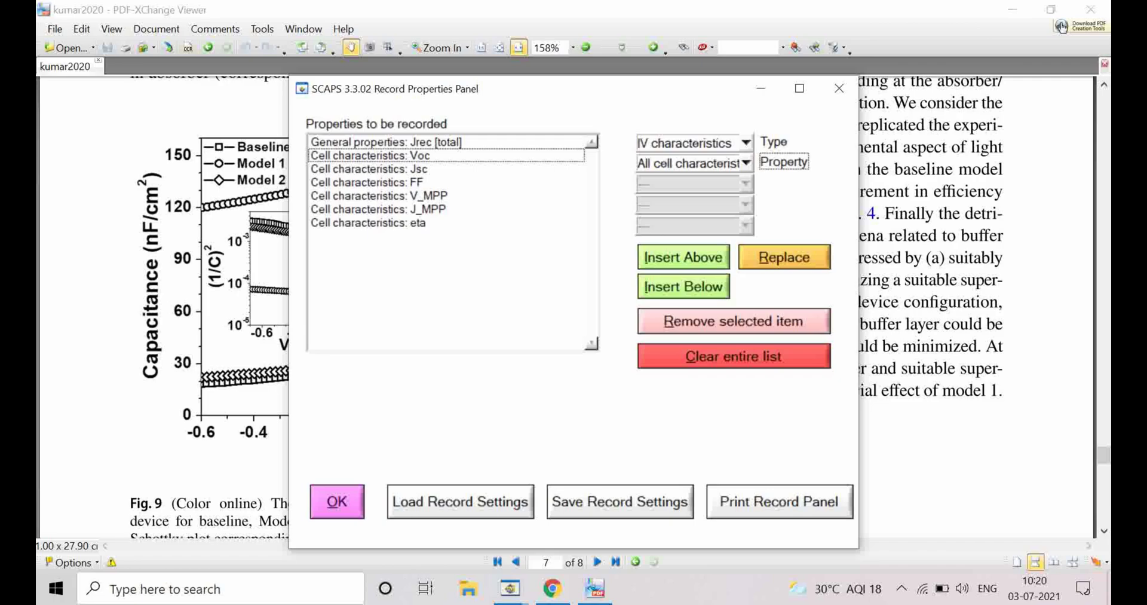
{"action": "left_click", "coordinate": [747, 143]}
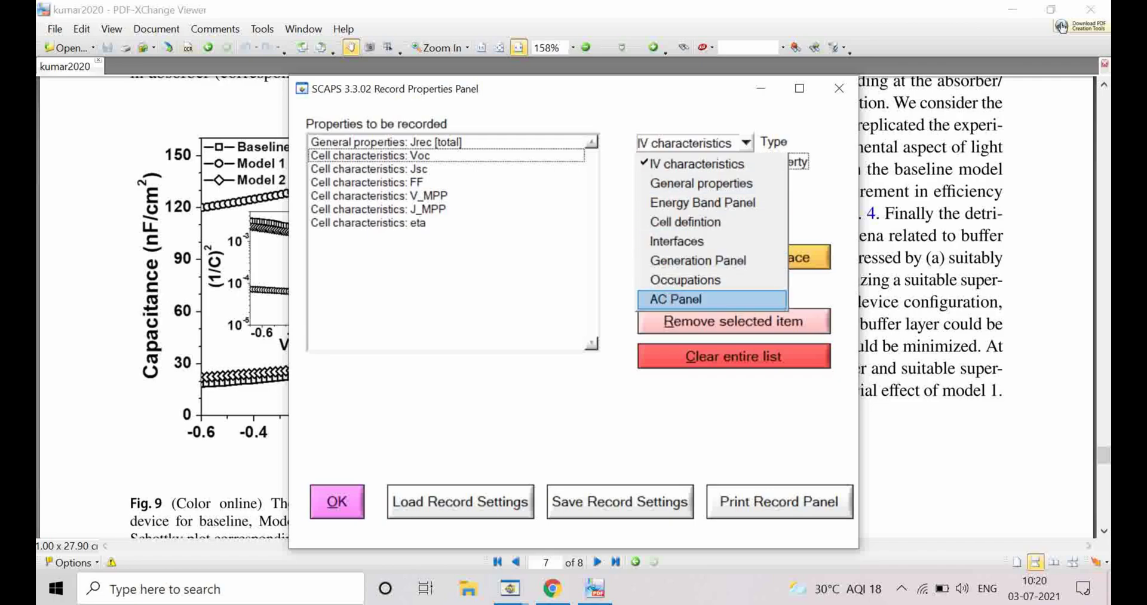
{"action": "left_click", "coordinate": [746, 143]}
{"action": "left_click", "coordinate": [747, 162]}
{"action": "left_click", "coordinate": [746, 144]}
{"action": "left_click", "coordinate": [746, 142]}
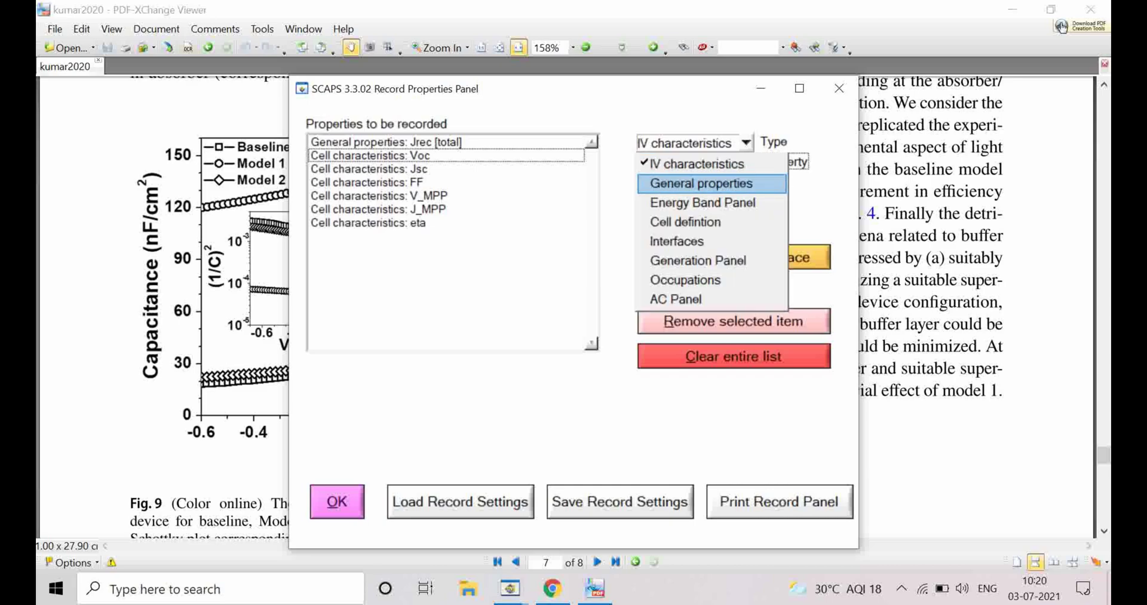
{"action": "key", "text": "Return"}
{"action": "key", "text": "Tab"}
{"action": "key", "text": "alt+Down"}
{"action": "key", "text": "Down"}
{"action": "key", "text": "Down"}
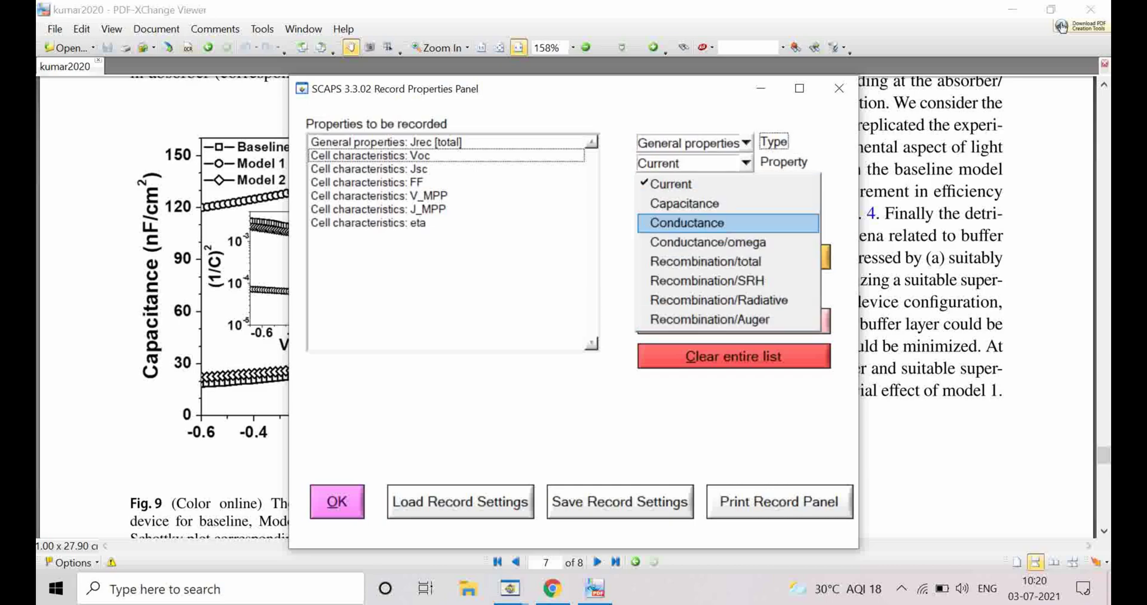
{"action": "key", "text": "Escape"}
Switch the record type to Generation Panel and examine the generation and recombination properties it offers.
{"action": "key", "text": "shift+Tab"}
{"action": "key", "text": "alt+Down"}
{"action": "key", "text": "Up"}
{"action": "key", "text": "Down"}
{"action": "key", "text": "Down"}
{"action": "key", "text": "Down"}
{"action": "key", "text": "Down"}
{"action": "key", "text": "Down"}
{"action": "key", "text": "Down"}
{"action": "key", "text": "Up"}
{"action": "key", "text": "Return"}
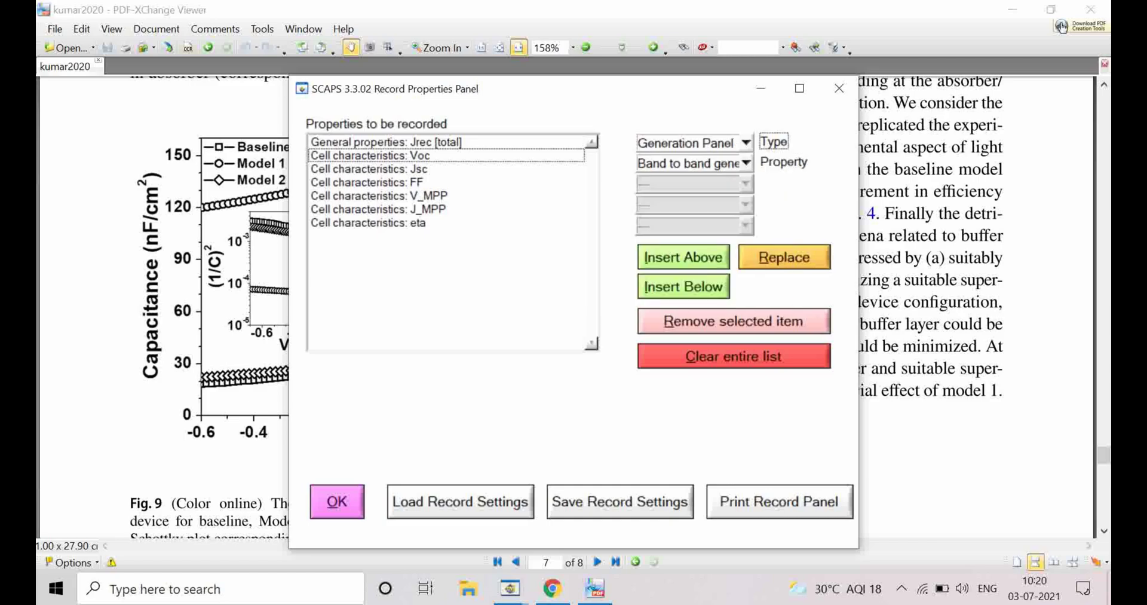
{"action": "left_click", "coordinate": [746, 163]}
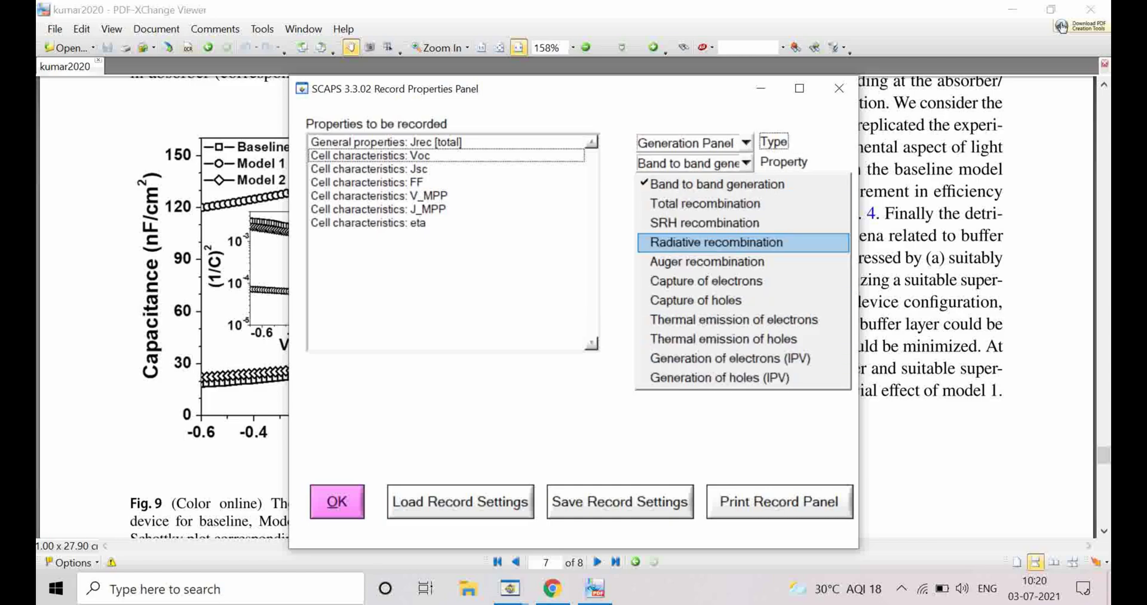
{"action": "key", "text": "Return"}
Change the record type to Interfaces to examine its property and interface options.
{"action": "key", "text": "shift+Tab"}
{"action": "key", "text": "alt+Down"}
{"action": "key", "text": "Up"}
{"action": "key", "text": "Up"}
{"action": "key", "text": "Up"}
{"action": "key", "text": "Up"}
{"action": "key", "text": "Down"}
{"action": "key", "text": "Down"}
{"action": "key", "text": "Down"}
{"action": "key", "text": "Return"}
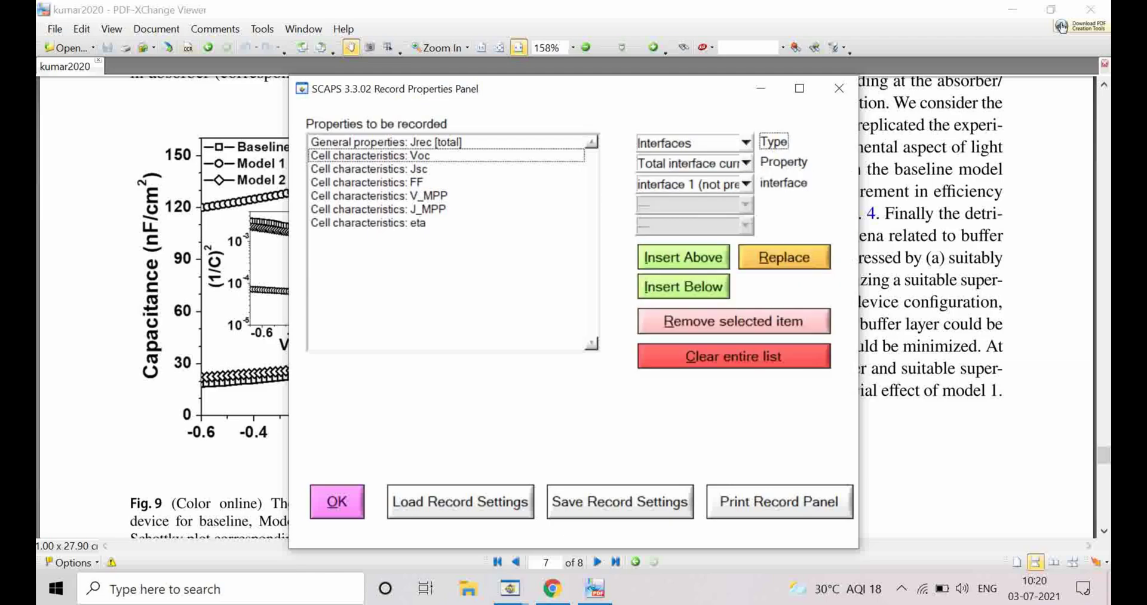
Change the record type to AC Panel and examine its properties, keeping Electron current selected.
{"action": "key", "text": "alt+Down"}
{"action": "key", "text": "Down"}
{"action": "key", "text": "Down"}
{"action": "key", "text": "Down"}
{"action": "key", "text": "Up"}
{"action": "key", "text": "Down"}
{"action": "key", "text": "Return"}
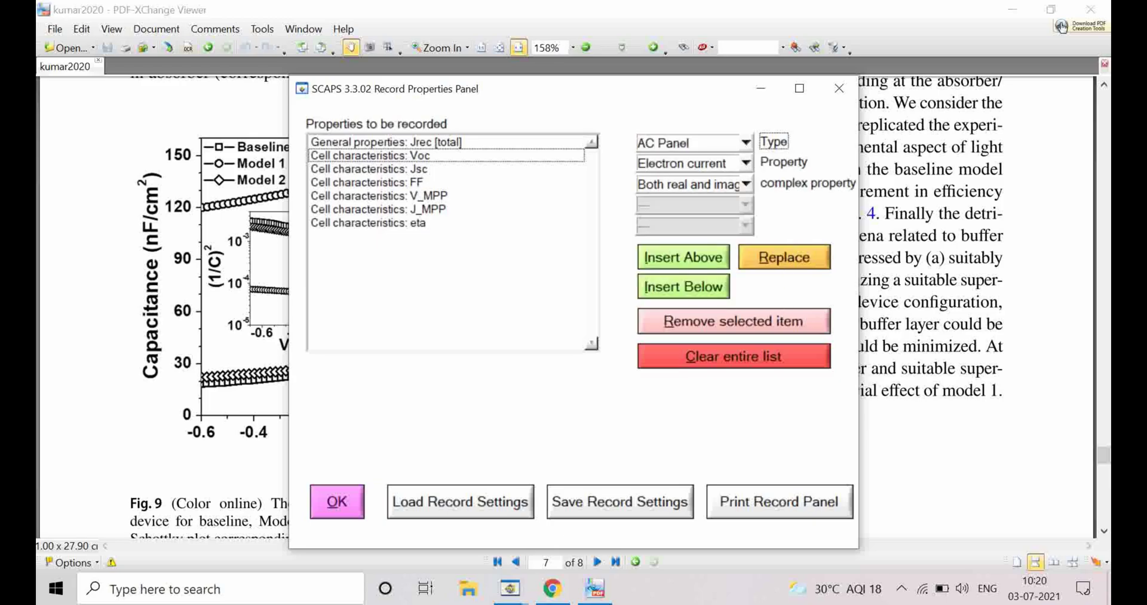
{"action": "key", "text": "Tab"}
{"action": "key", "text": "alt+Down"}
{"action": "key", "text": "Down"}
{"action": "key", "text": "Down"}
{"action": "key", "text": "Down"}
{"action": "key", "text": "Down"}
{"action": "key", "text": "Down"}
{"action": "key", "text": "Up"}
{"action": "key", "text": "Up"}
{"action": "key", "text": "Up"}
{"action": "key", "text": "Up"}
{"action": "key", "text": "Up"}
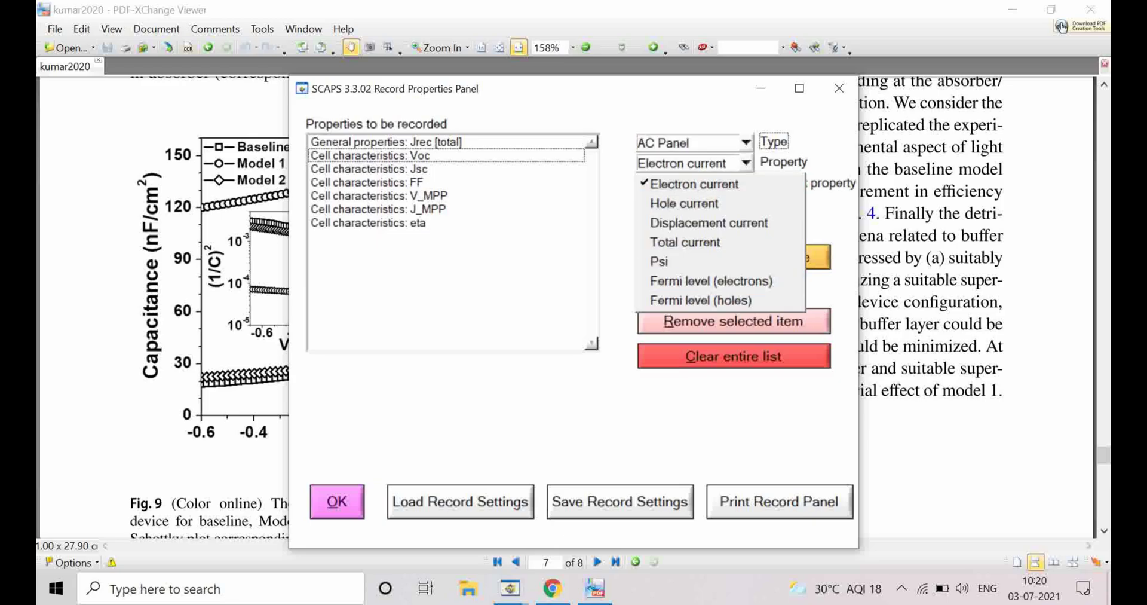
{"action": "key", "text": "Return"}
{"action": "key", "text": "Return"}
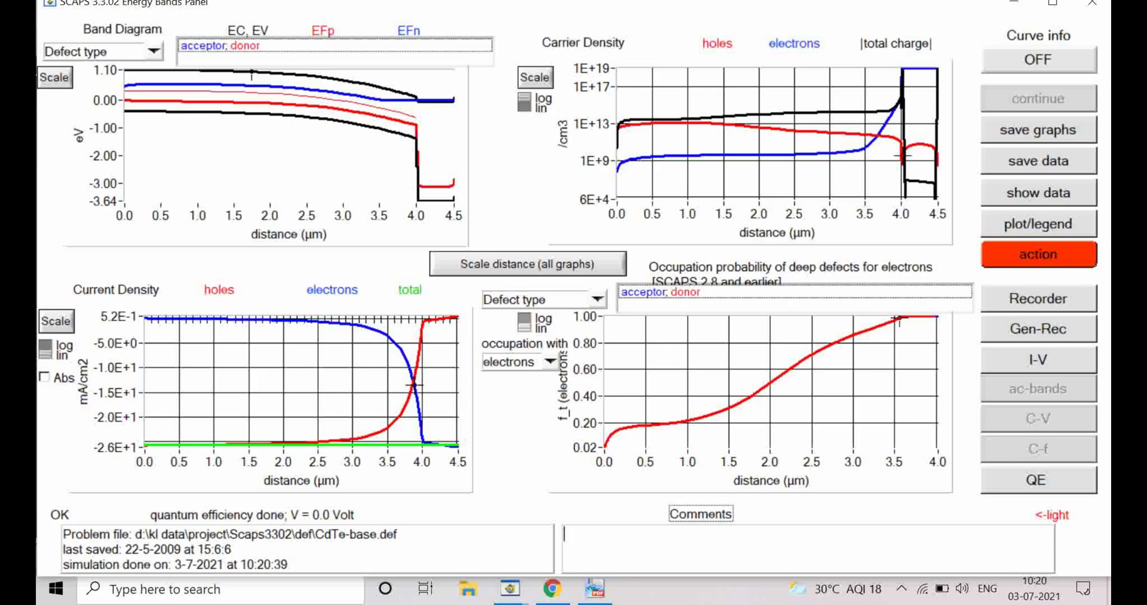
Check the existing I-V curves, then run a single-shot QE simulation at 300 K and view its curve.
{"action": "left_click", "coordinate": [1039, 359]}
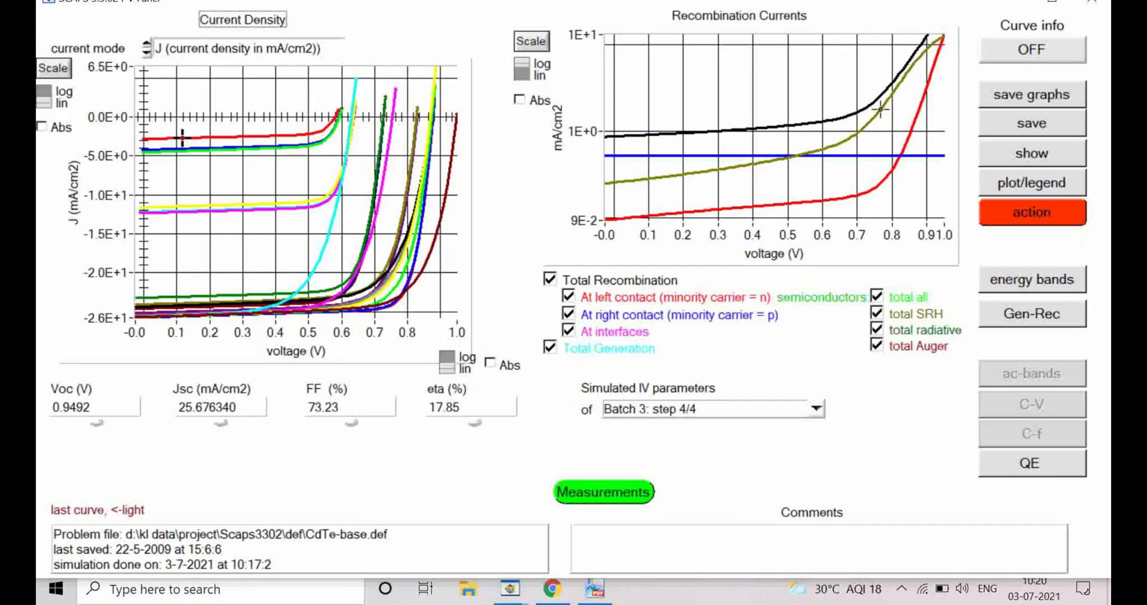
{"action": "left_click", "coordinate": [1032, 212]}
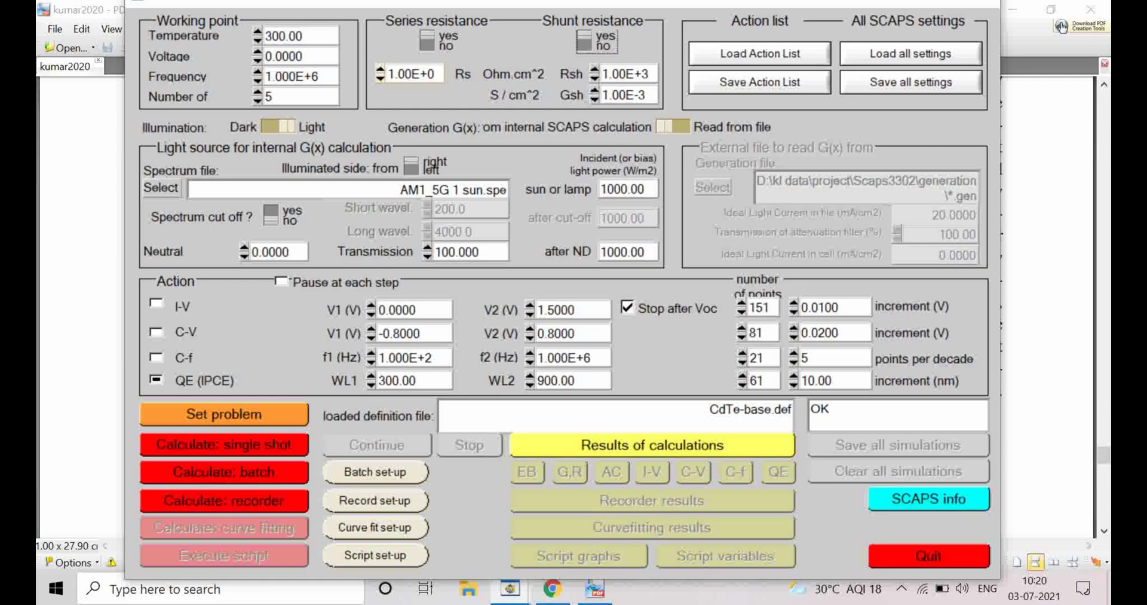
{"action": "left_click", "coordinate": [224, 444]}
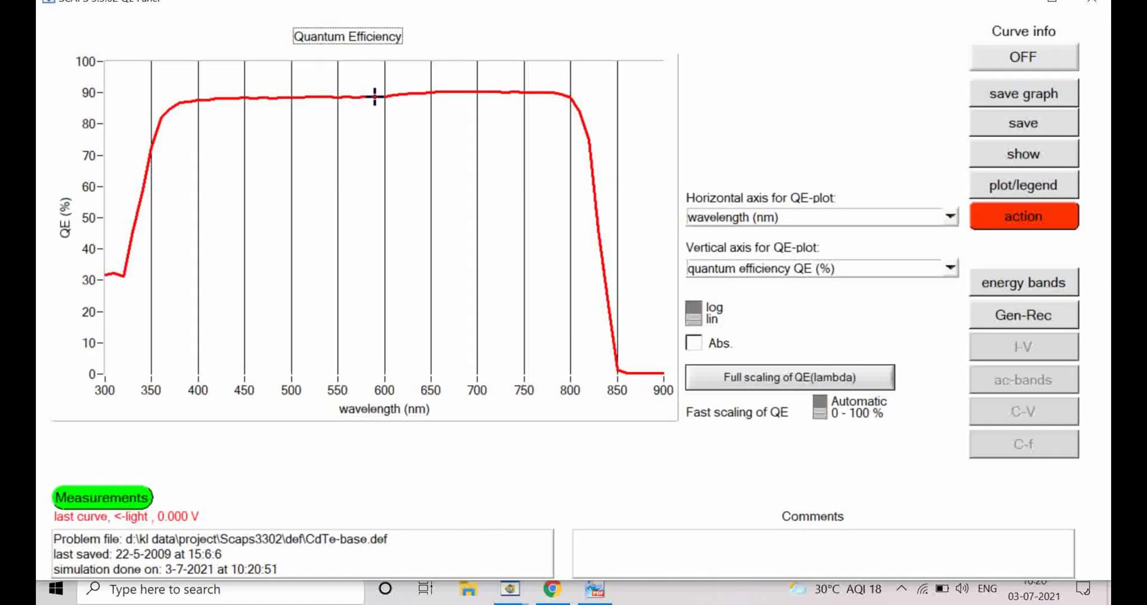
{"action": "left_click", "coordinate": [1023, 215]}
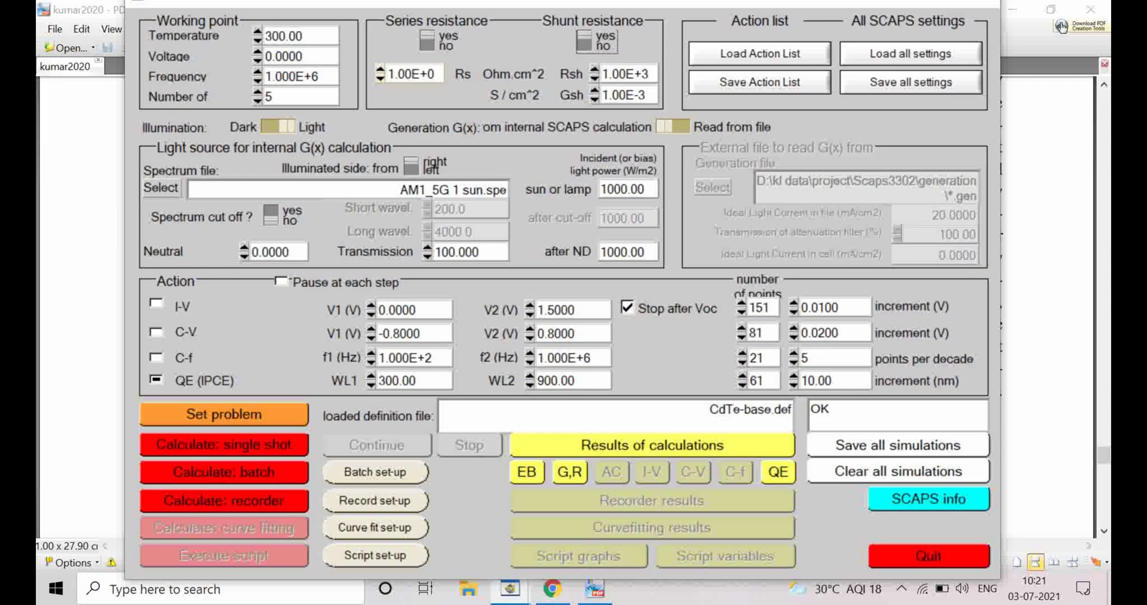
Set the working-point temperature to 350 K, run a single-shot simulation, and view the quantum efficiency curve.
{"action": "left_click_drag", "start_coordinate": [303, 36], "coordinate": [279, 36]}
{"action": "key", "text": "ctrl+c"}
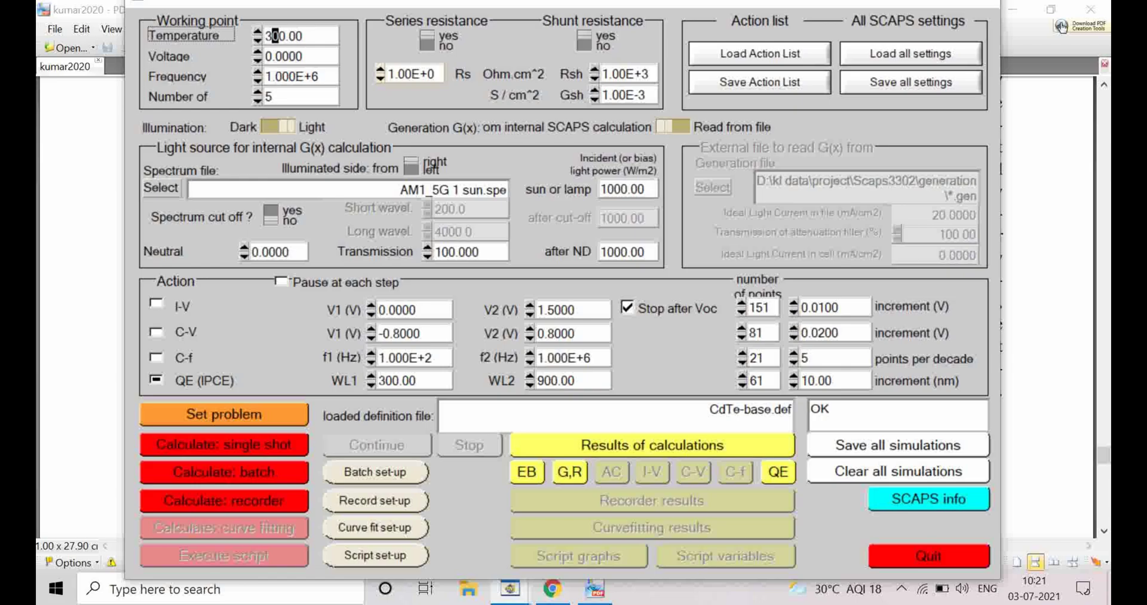
{"action": "type", "text": "5"}
{"action": "left_click", "coordinate": [224, 444]}
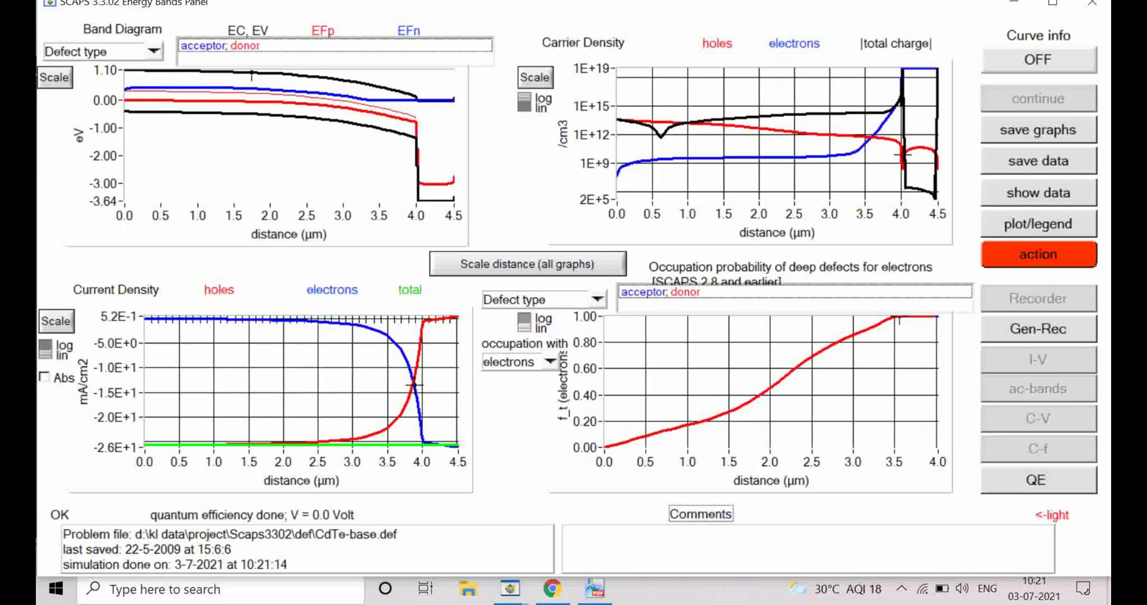
{"action": "left_click", "coordinate": [1038, 480]}
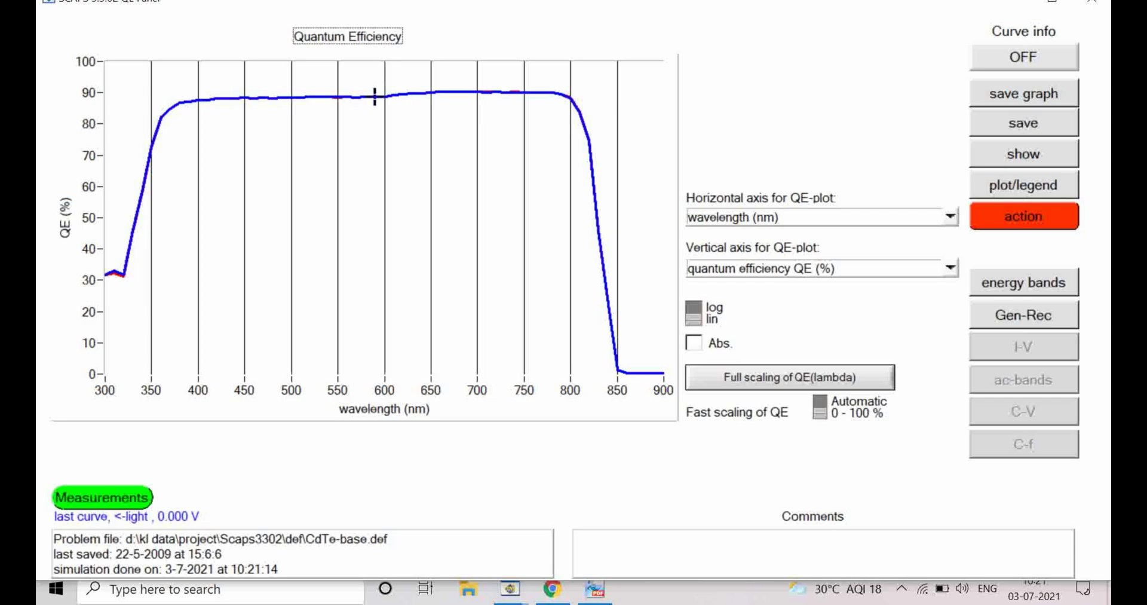
{"action": "left_click", "coordinate": [1023, 215]}
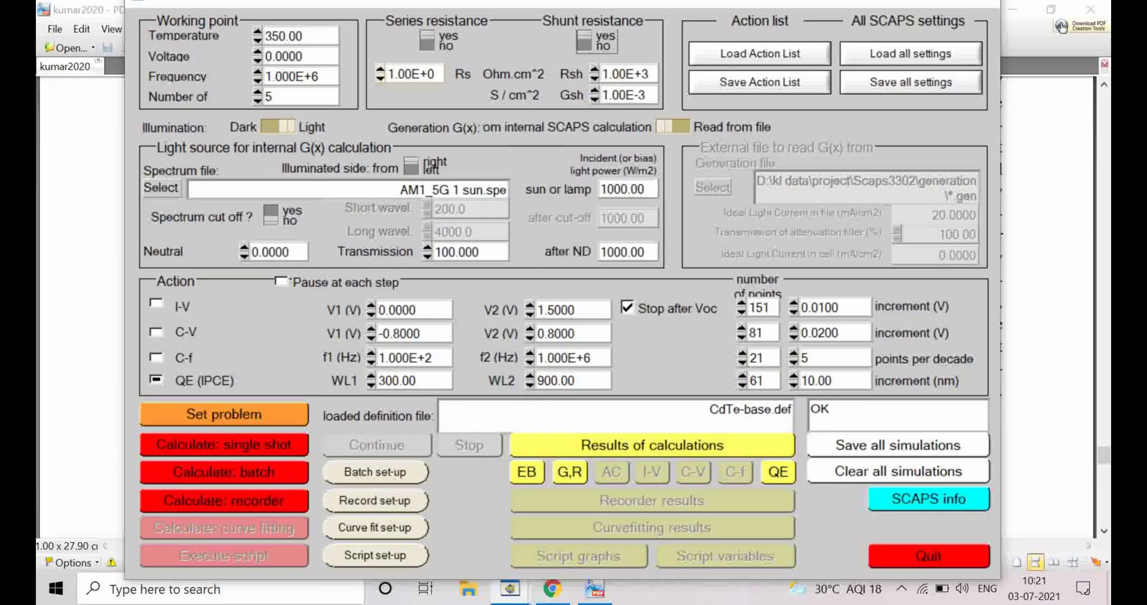
Run a single-shot simulation with the temperature reset to 300 K and the voltage set to -0.1 V, and view the quantum efficiency curve.
{"action": "left_click", "coordinate": [276, 36]}
{"action": "type", "text": "0"}
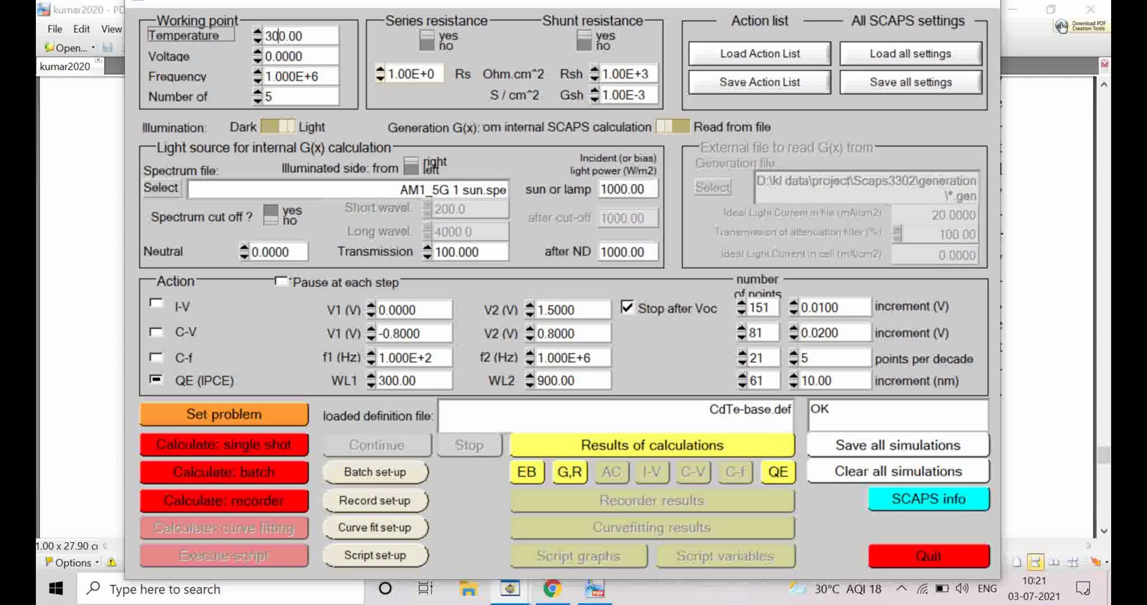
{"action": "key", "text": "Tab"}
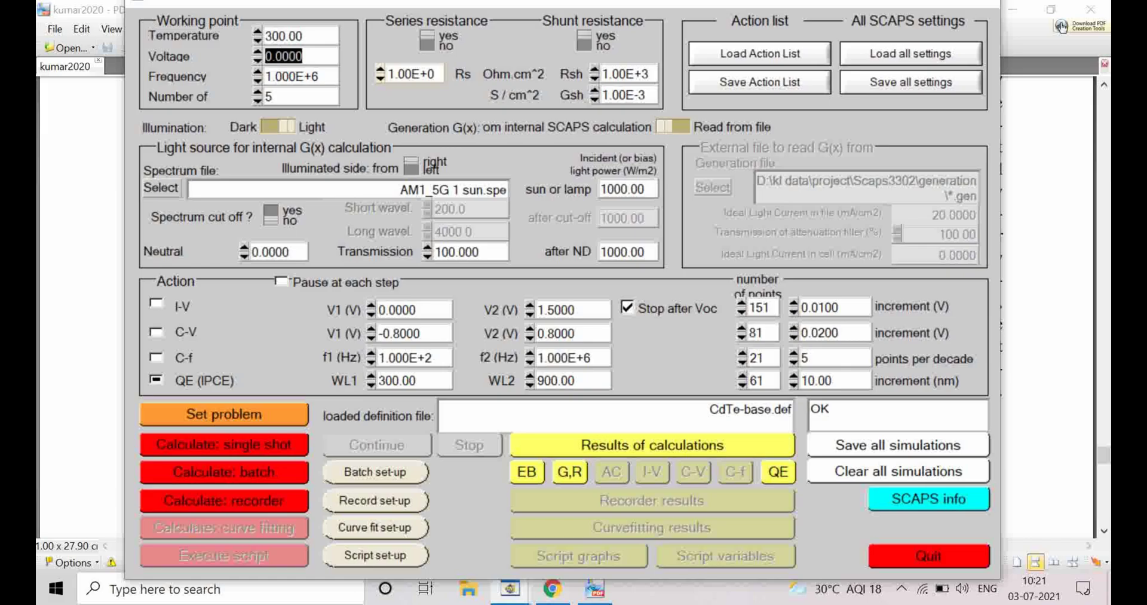
{"action": "type", "text": "-.1"}
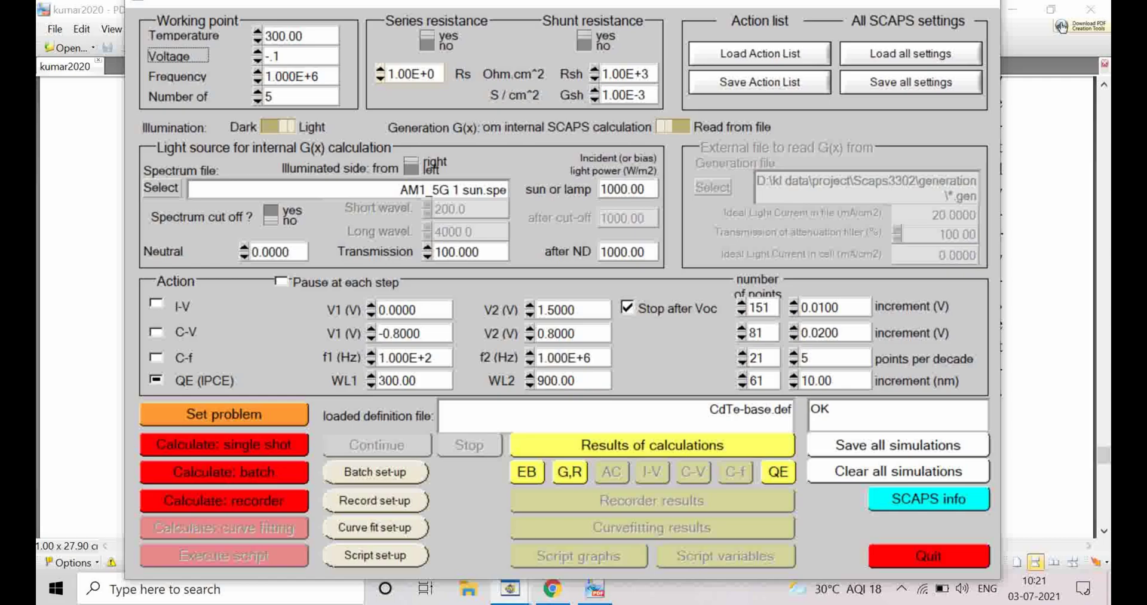
{"action": "key", "text": "Return"}
{"action": "left_click", "coordinate": [224, 443]}
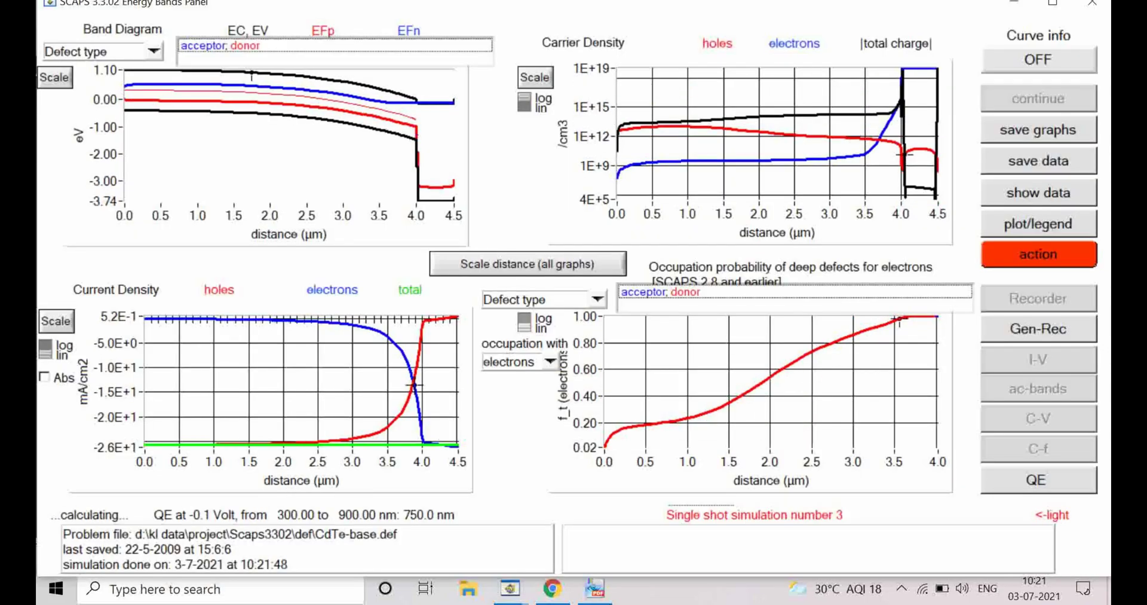
{"action": "left_click", "coordinate": [1039, 479]}
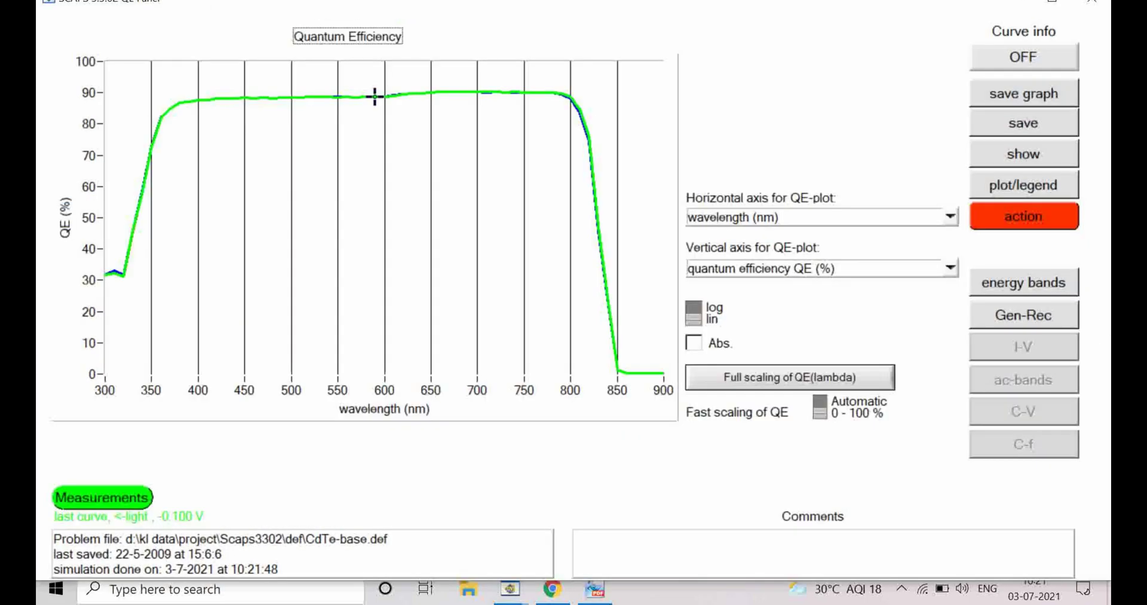
{"action": "left_click", "coordinate": [1023, 216]}
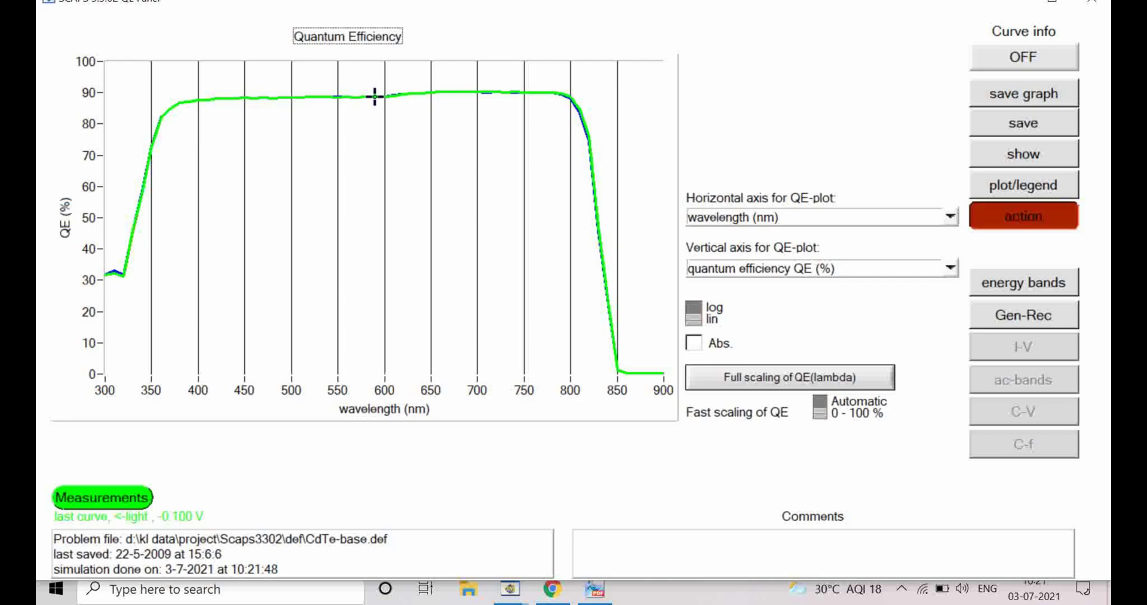
Set the working-point voltage to -0.5 V, run a single-shot simulation, and compare its quantum efficiency curve.
{"action": "left_click", "coordinate": [258, 52]}
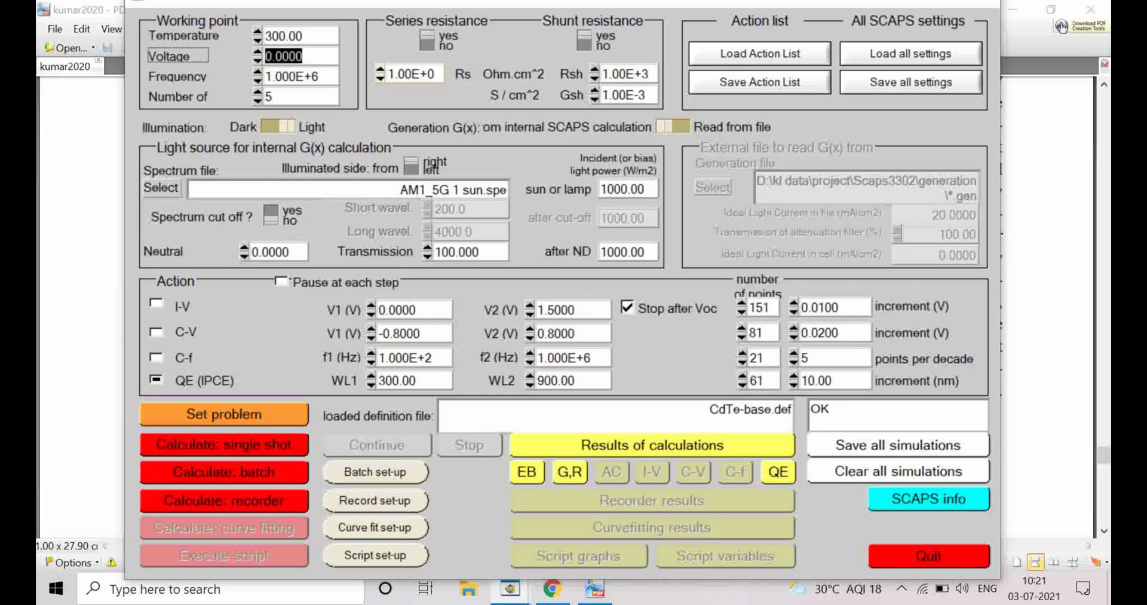
{"action": "type", "text": "-0.5"}
{"action": "key", "text": "Return"}
{"action": "left_click", "coordinate": [308, 56]}
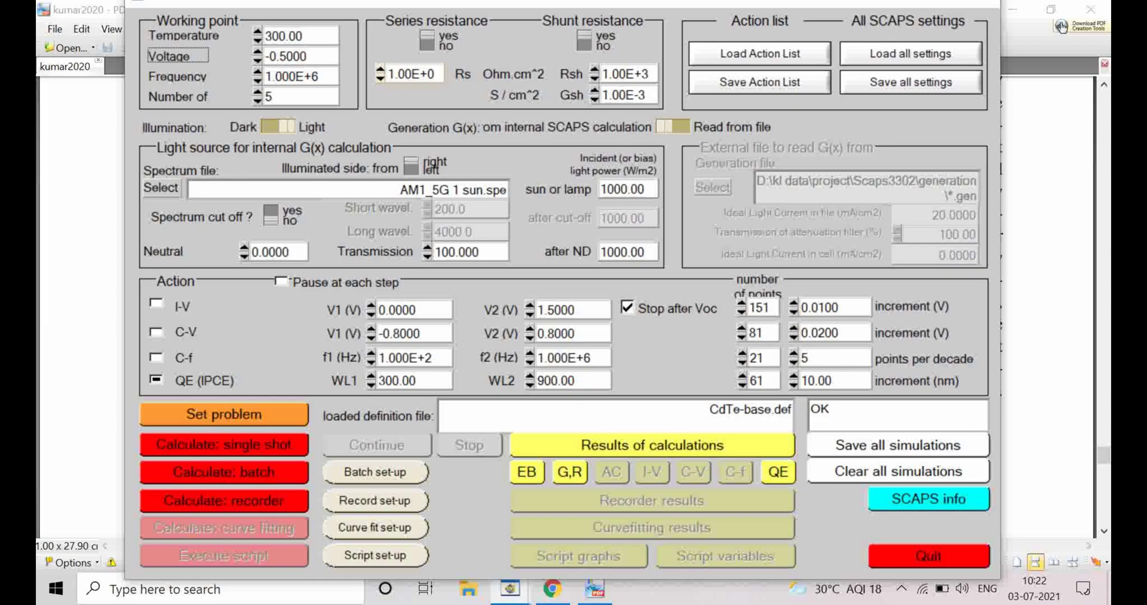
{"action": "left_click", "coordinate": [224, 444]}
{"action": "key", "text": "Return"}
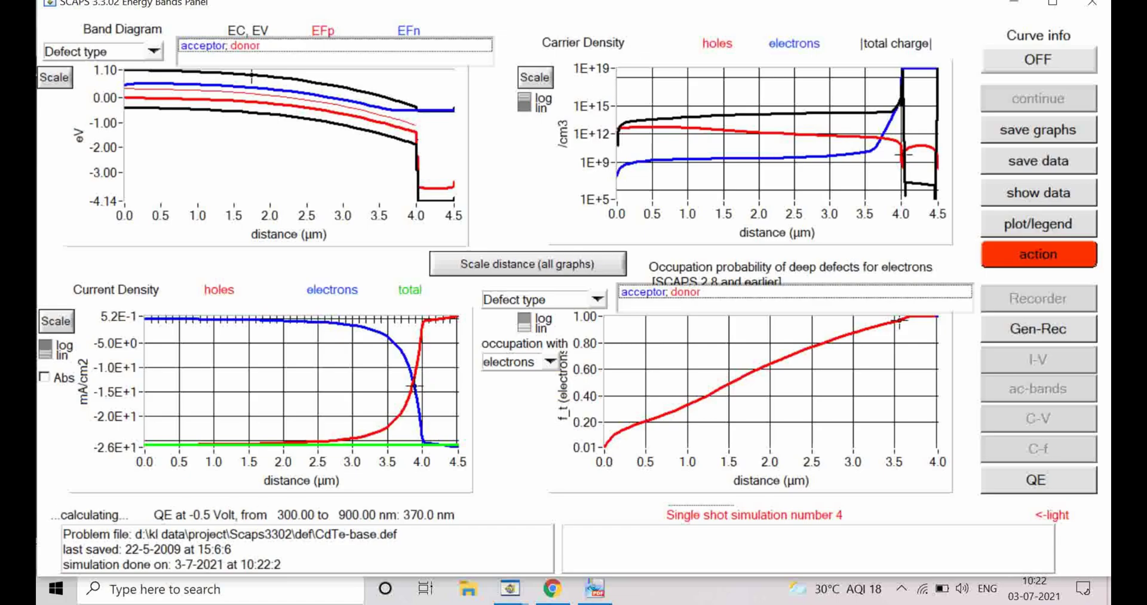
{"action": "left_click", "coordinate": [1038, 480]}
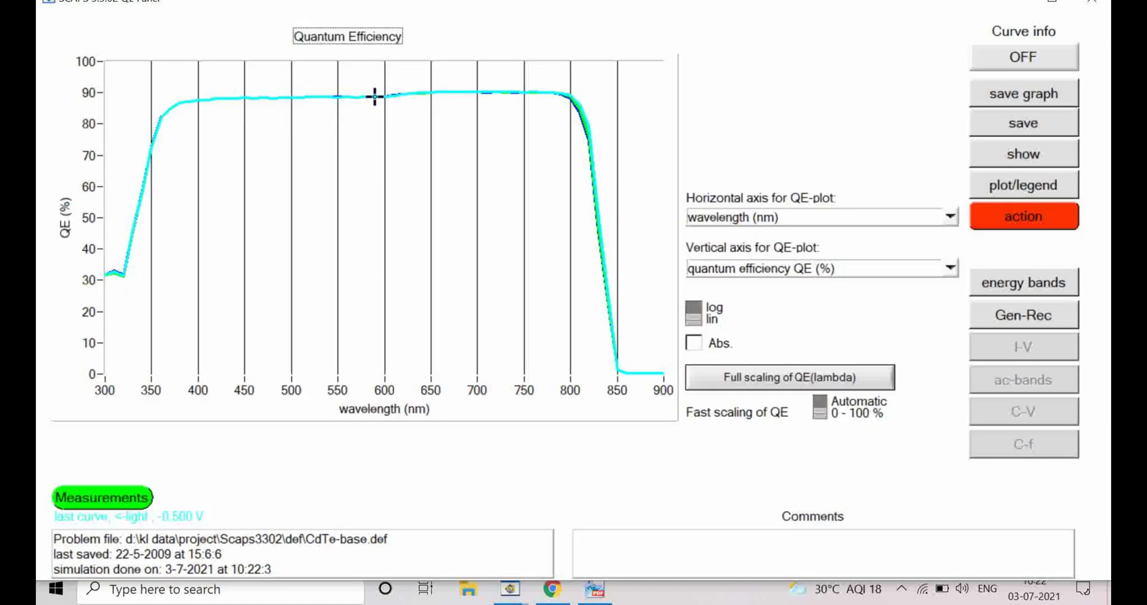
{"action": "left_click", "coordinate": [1024, 216]}
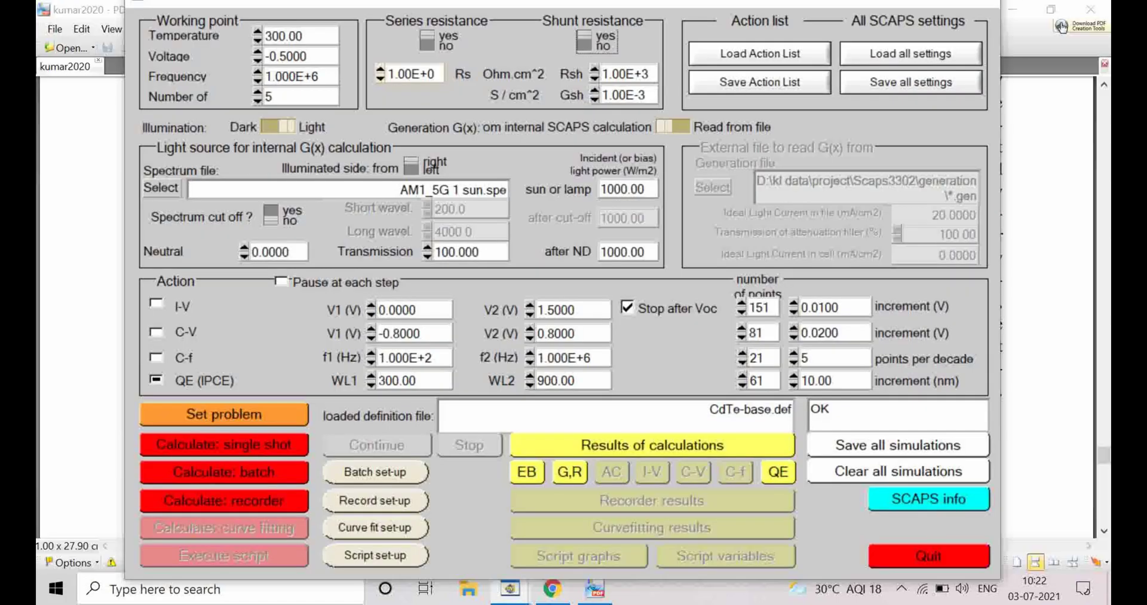
Lower the working-point voltage to -1.0 V, run a single-shot simulation, and compare its quantum efficiency curve.
{"action": "left_click", "coordinate": [258, 60]}
{"action": "left_click", "coordinate": [258, 60]}
{"action": "left_click", "coordinate": [257, 61]}
{"action": "left_click", "coordinate": [257, 60]}
{"action": "left_click", "coordinate": [257, 60]}
{"action": "left_click", "coordinate": [225, 445]}
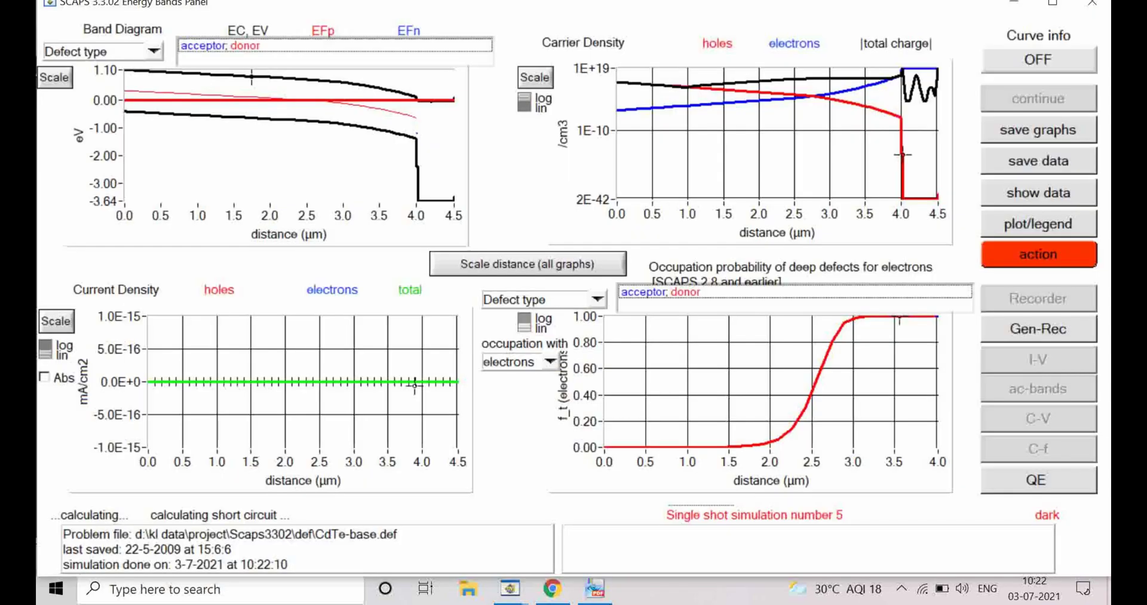
{"action": "left_click", "coordinate": [1037, 479]}
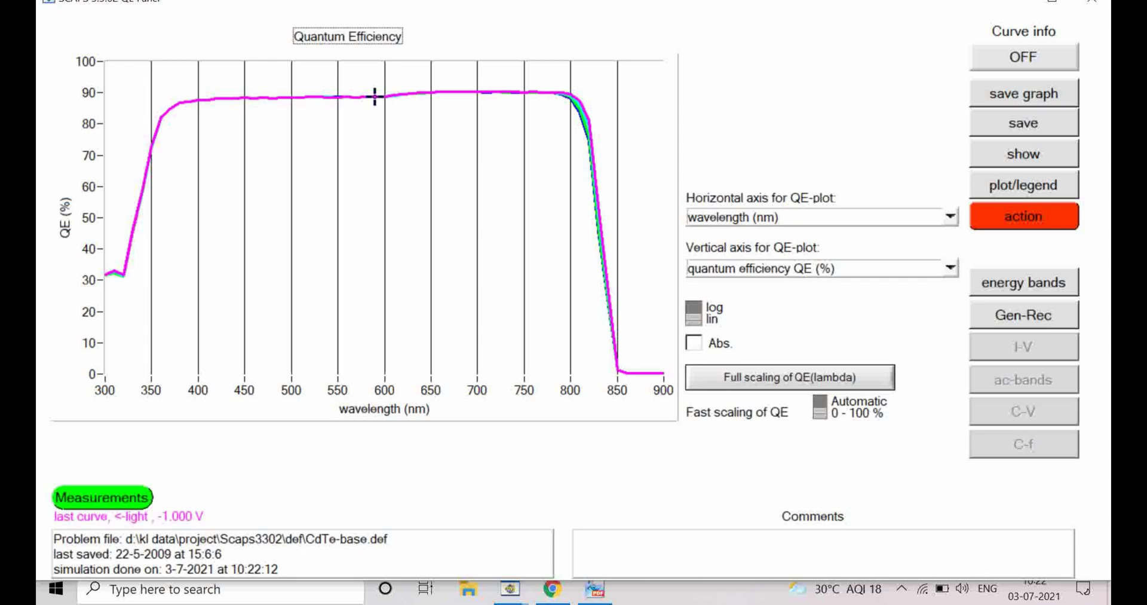
{"action": "left_click", "coordinate": [1023, 215]}
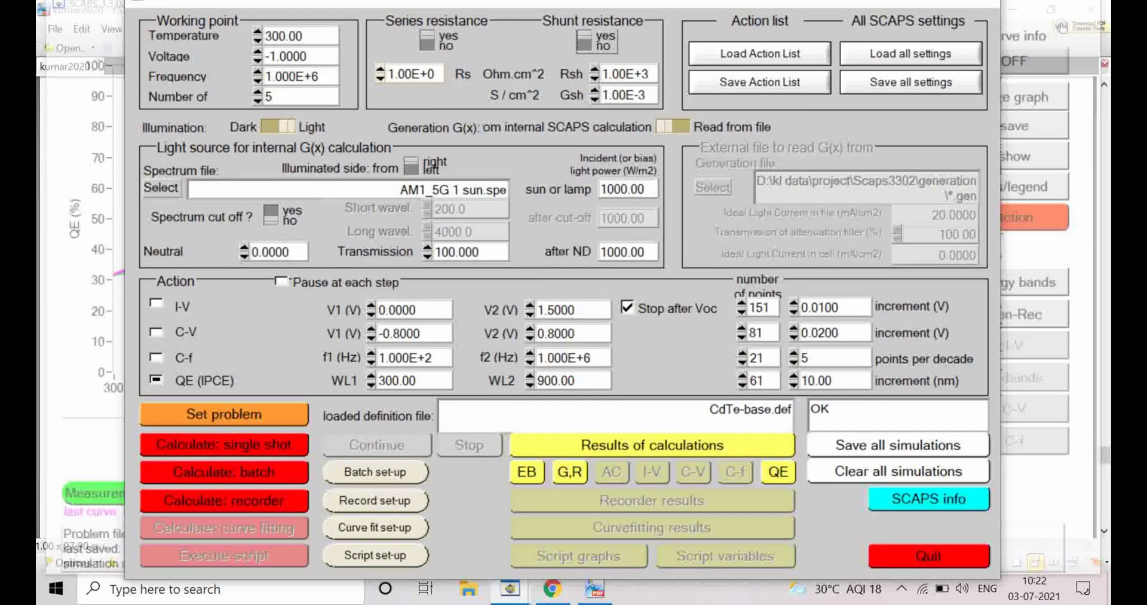
Adjust the working-point voltage to -1.2 V, run a single-shot simulation, and compare its quantum efficiency curve.
{"action": "left_click", "coordinate": [258, 51]}
{"action": "left_click", "coordinate": [257, 51]}
{"action": "left_click", "coordinate": [258, 60]}
{"action": "left_click", "coordinate": [258, 60]}
{"action": "left_click", "coordinate": [257, 60]}
{"action": "left_click", "coordinate": [258, 60]}
{"action": "left_click", "coordinate": [224, 443]}
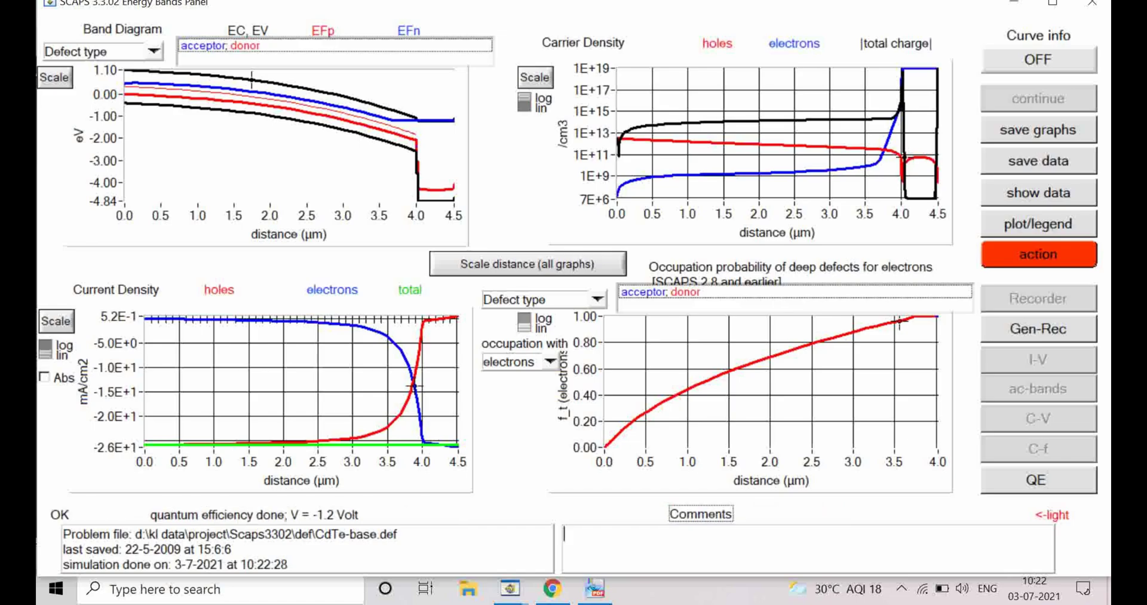
{"action": "left_click", "coordinate": [1038, 479]}
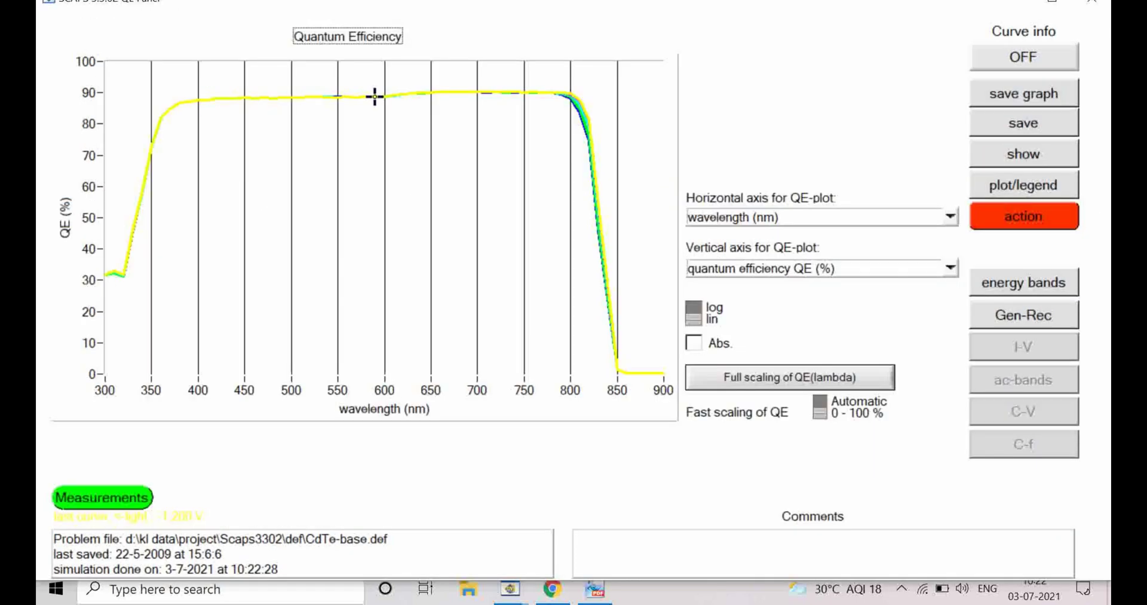
{"action": "left_click", "coordinate": [1023, 216]}
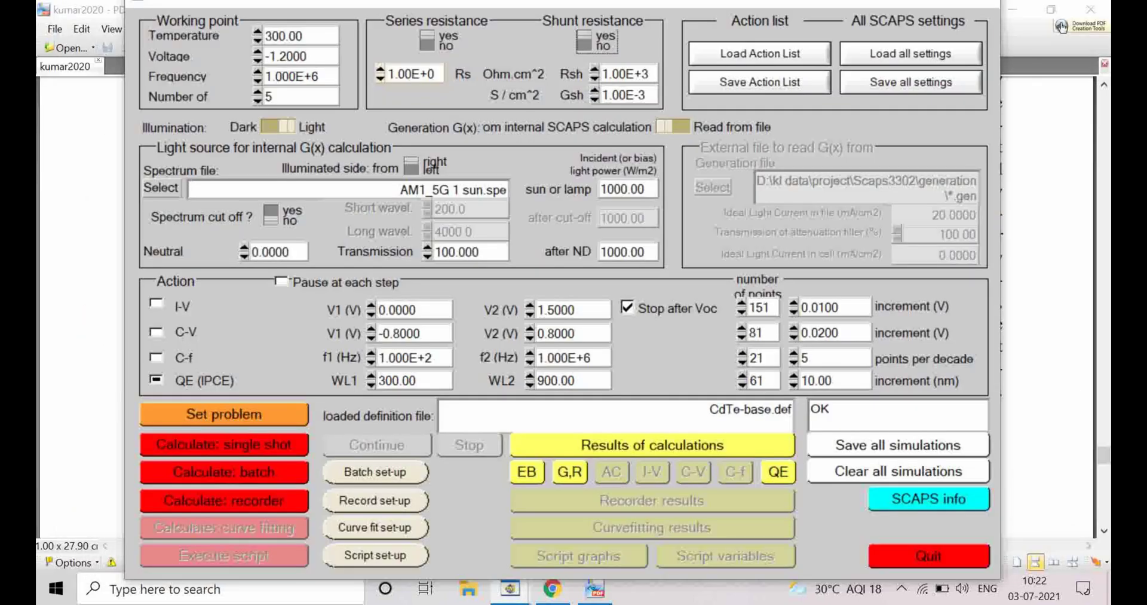
Check the CdTe cell's layer structure, then simulate a single shot at a positive working-point voltage of 1.2 V and view its quantum efficiency curve.
{"action": "left_click", "coordinate": [224, 414]}
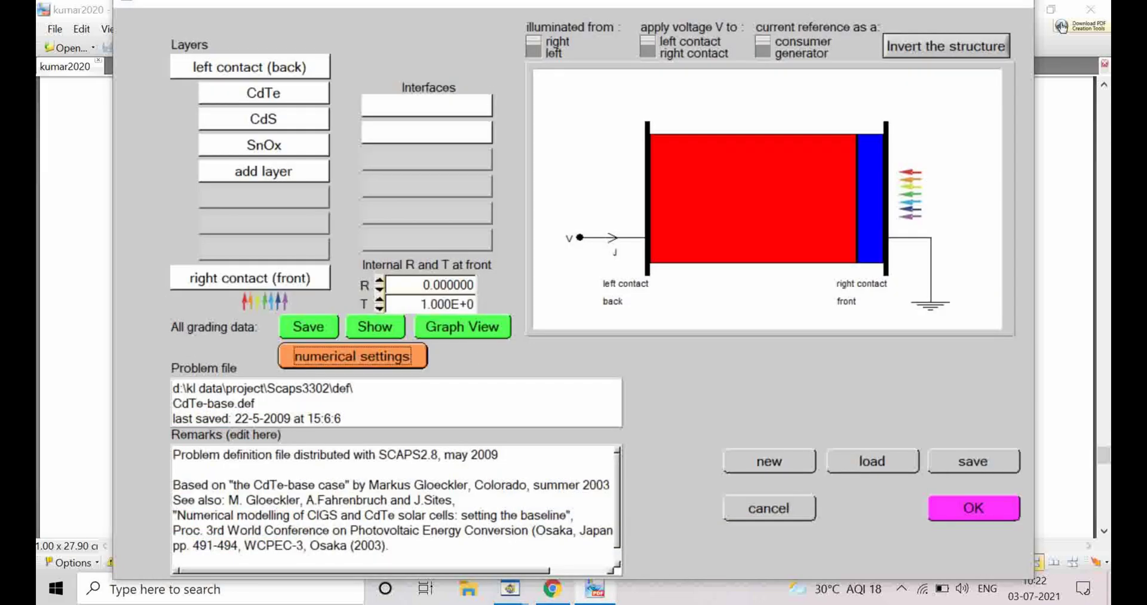
{"action": "left_click", "coordinate": [974, 507]}
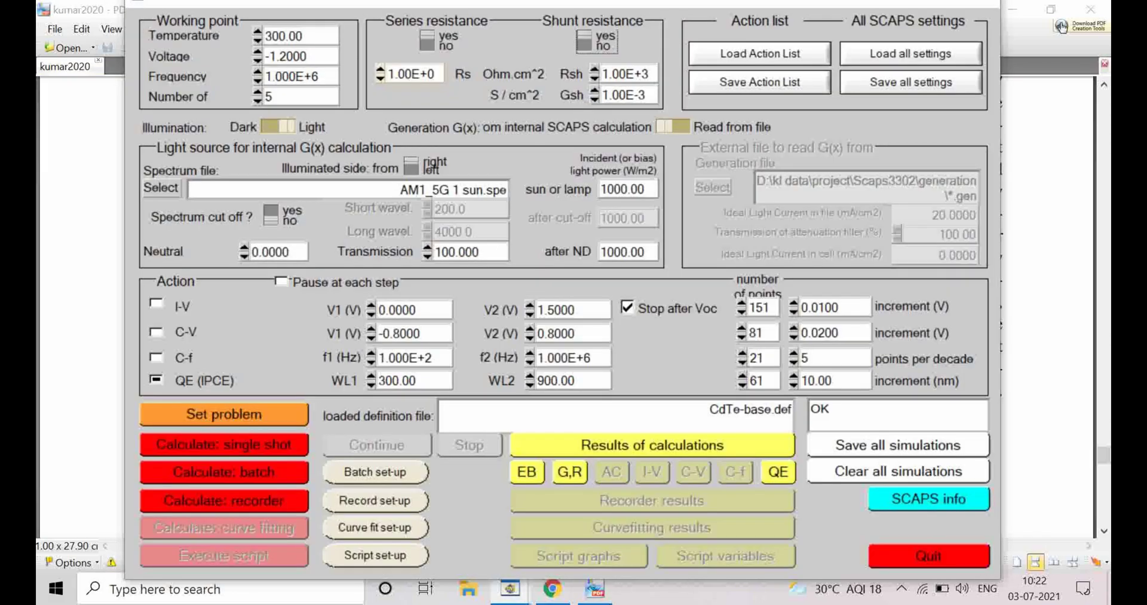
{"action": "left_click", "coordinate": [268, 56]}
{"action": "key", "text": "BackSpace"}
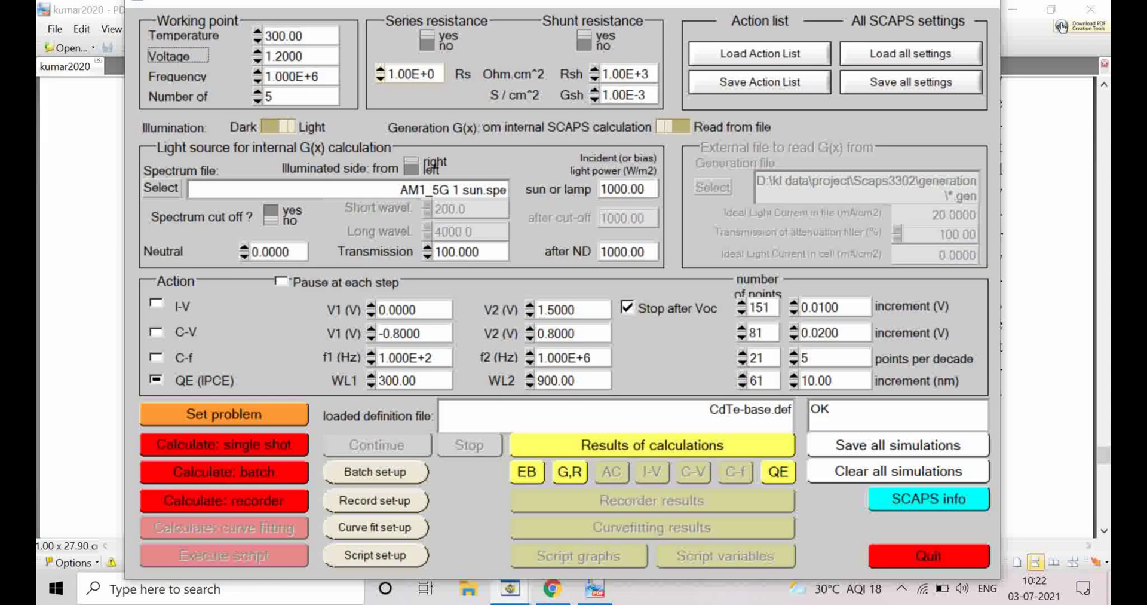
{"action": "left_click", "coordinate": [224, 445]}
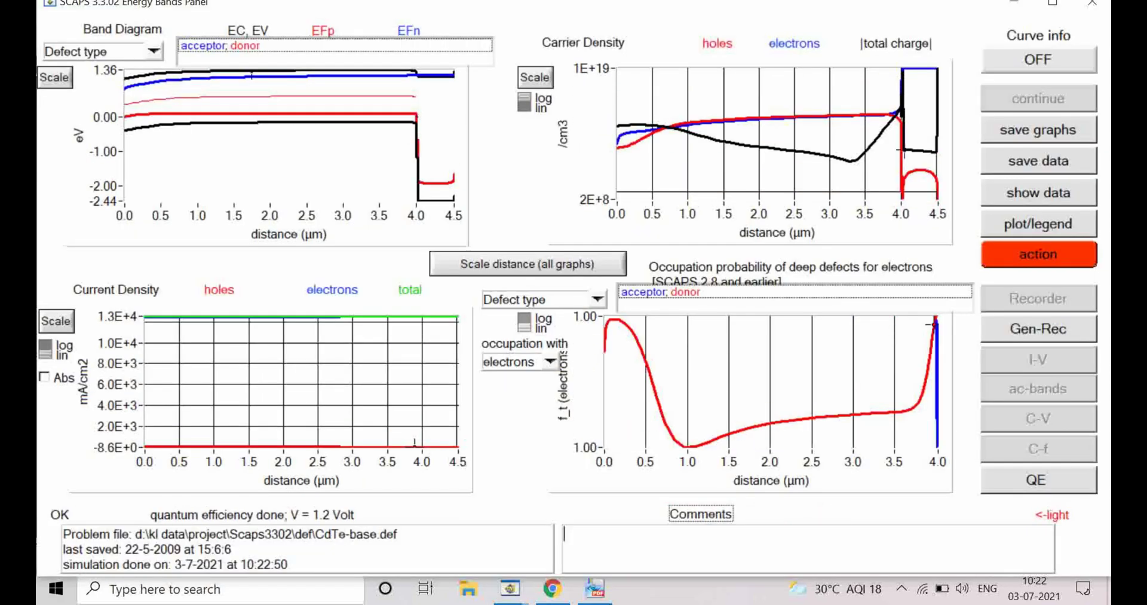
{"action": "left_click", "coordinate": [1038, 480]}
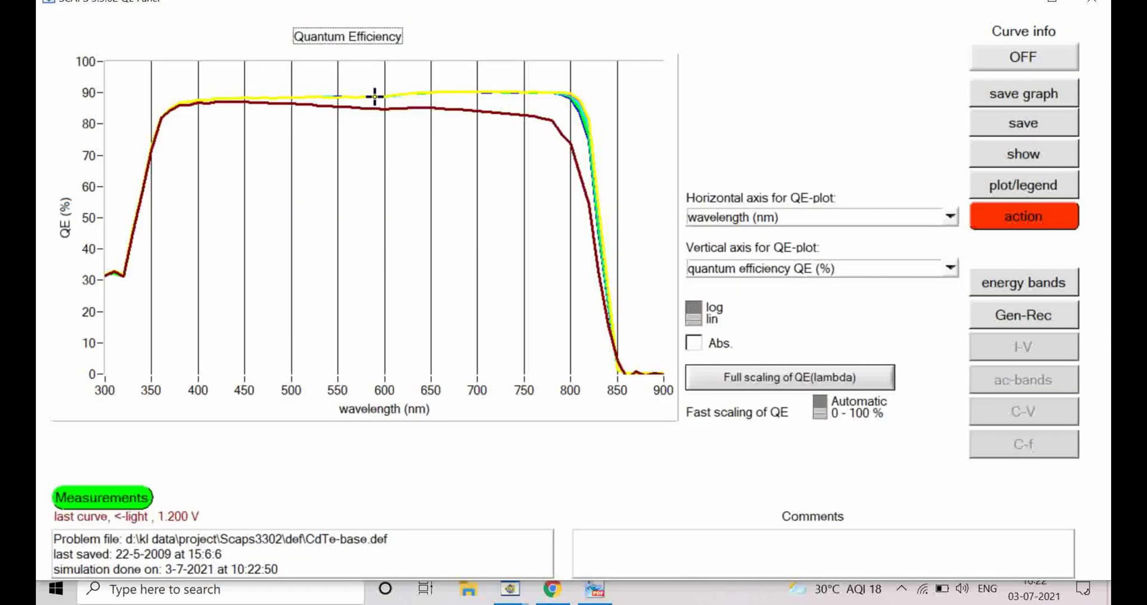